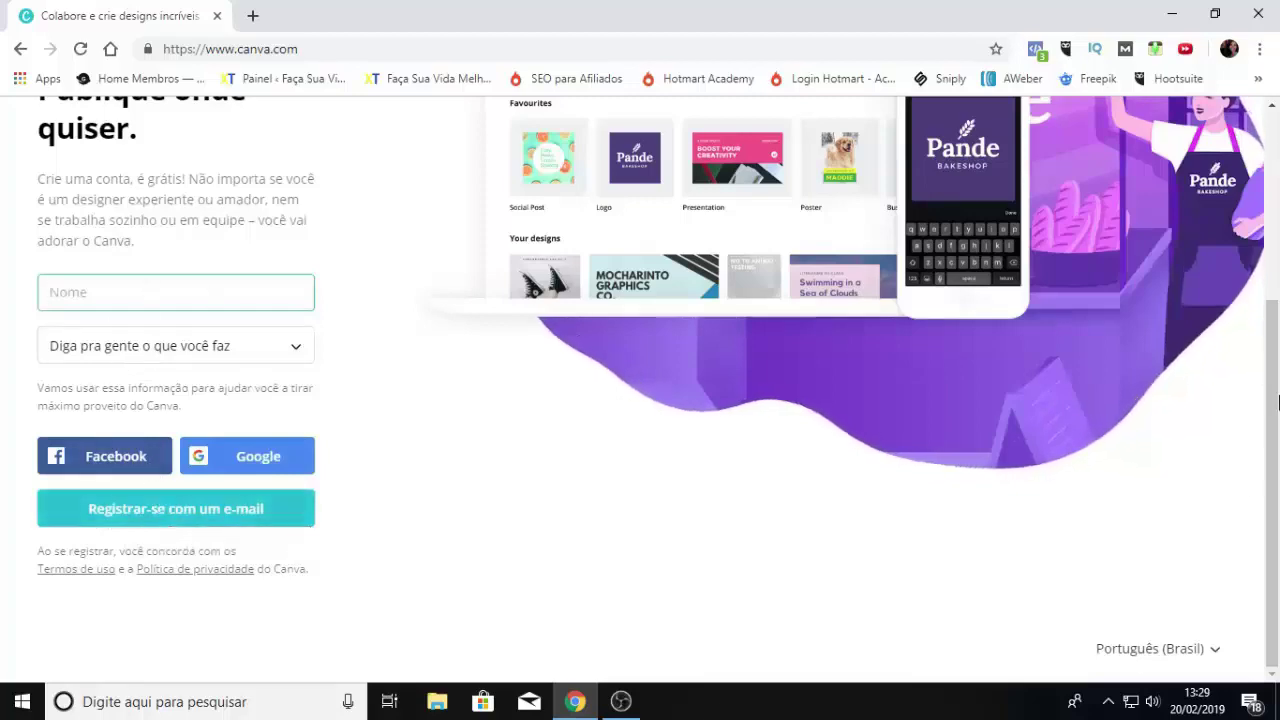
# Log in to the Canva account with the saved e-mail address and the account password
pyautogui.scroll(1, 1275, 270)
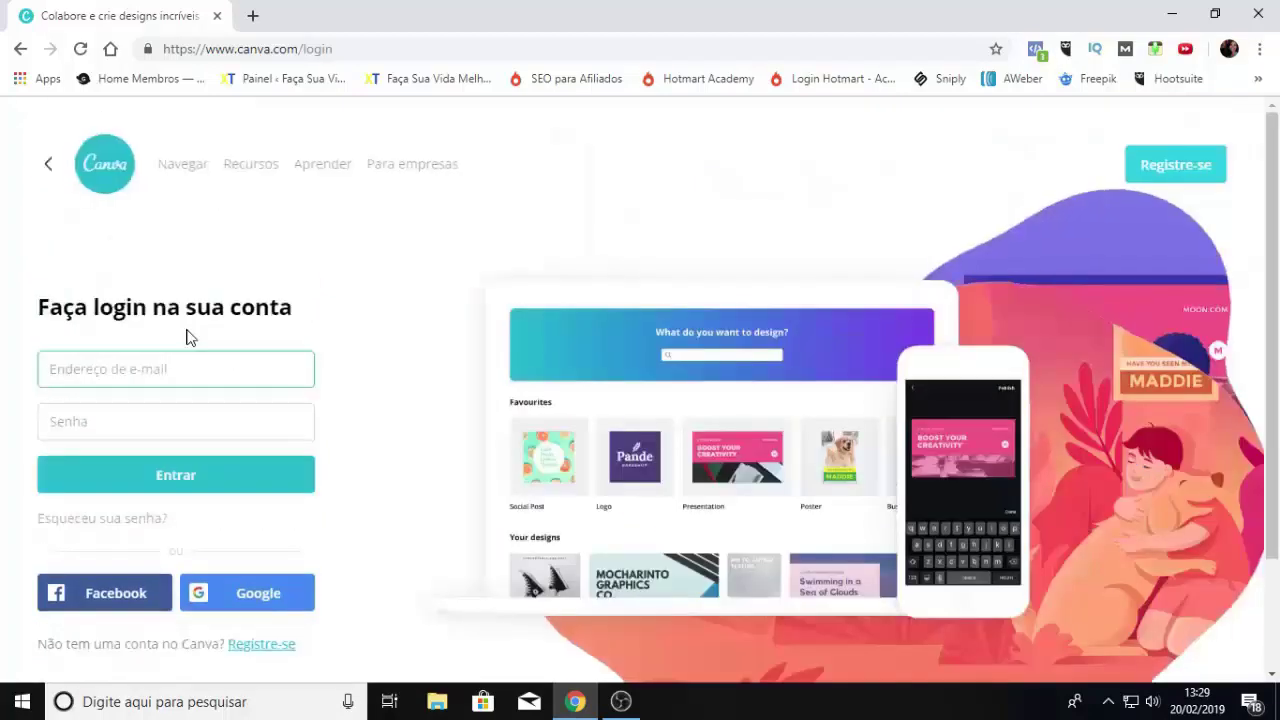
pyautogui.click(116, 376)
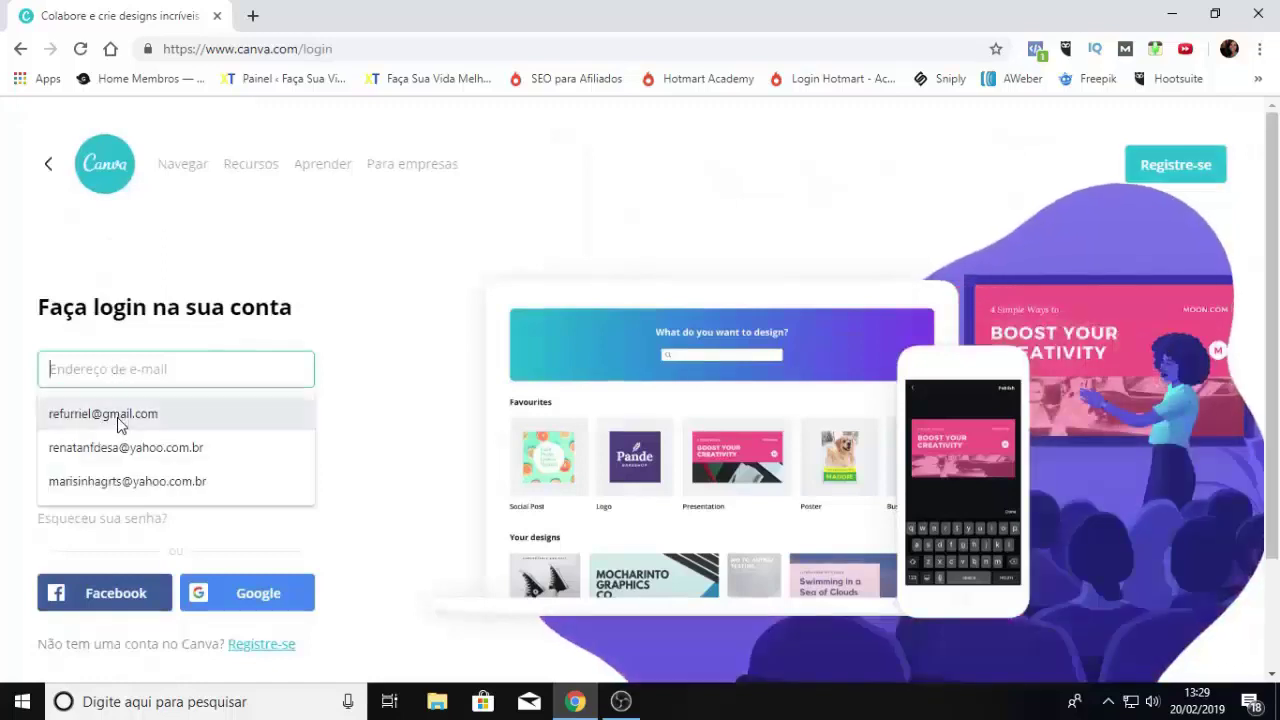
pyautogui.click(117, 415)
pyautogui.click(119, 418)
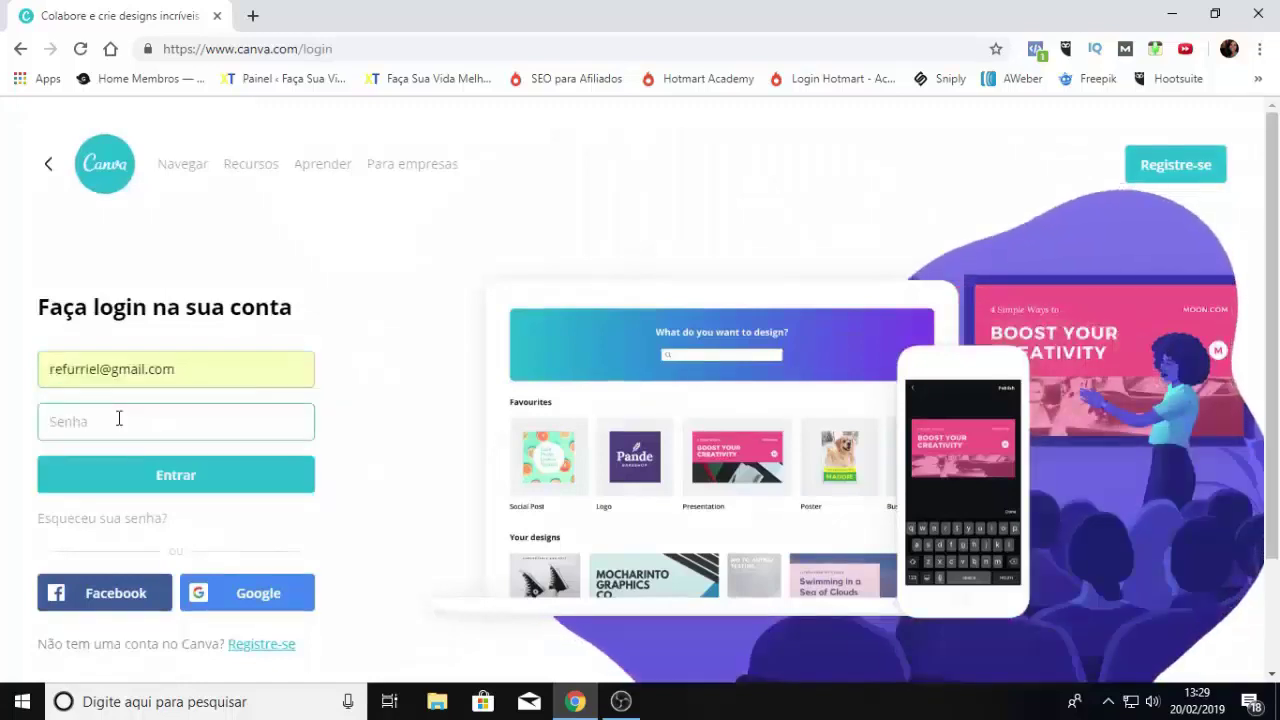
pyautogui.write('•••••')
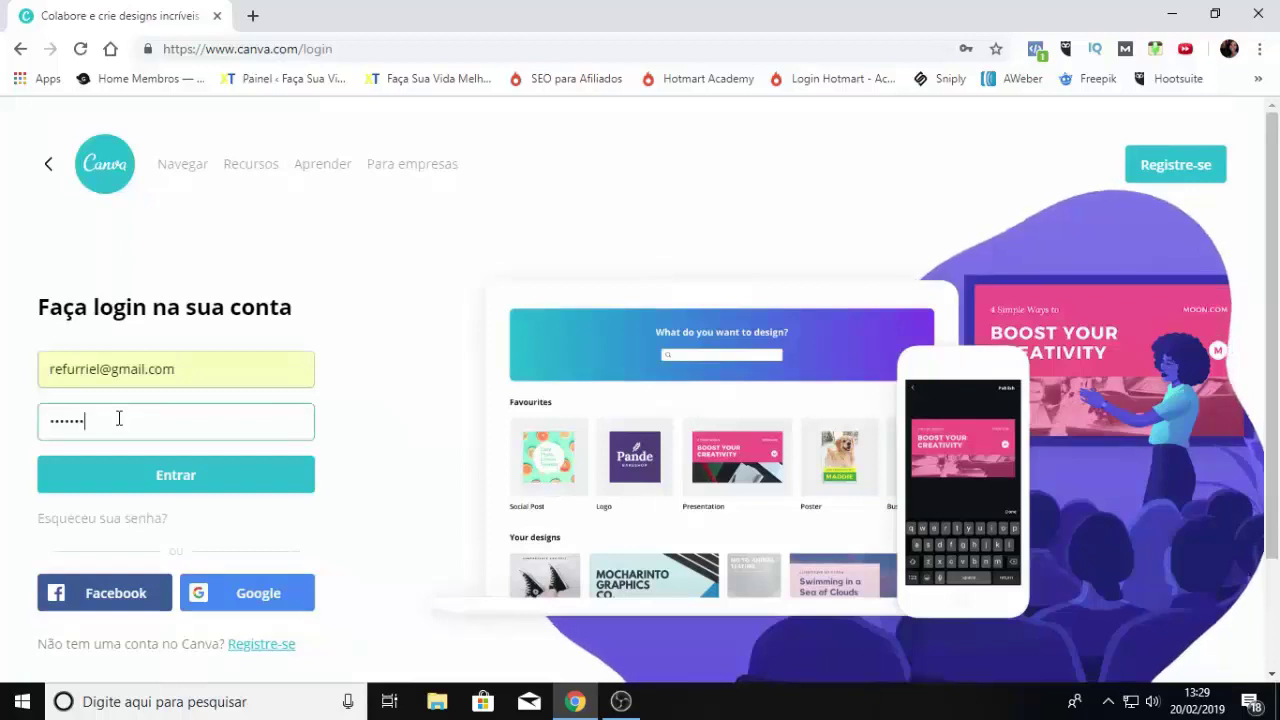
pyautogui.click(129, 490)
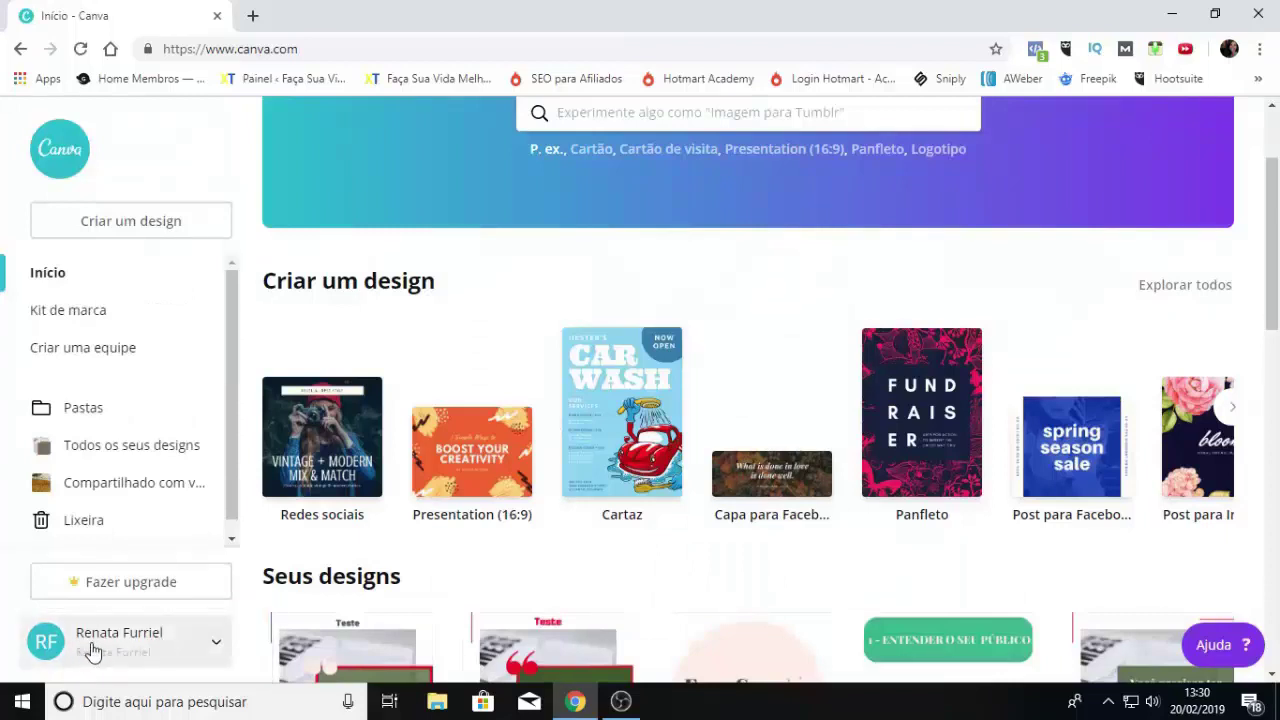
# Browse the design types on the home page and create a new Redes sociais design
pyautogui.moveTo(1265, 230); pyautogui.dragTo(1188, 192)
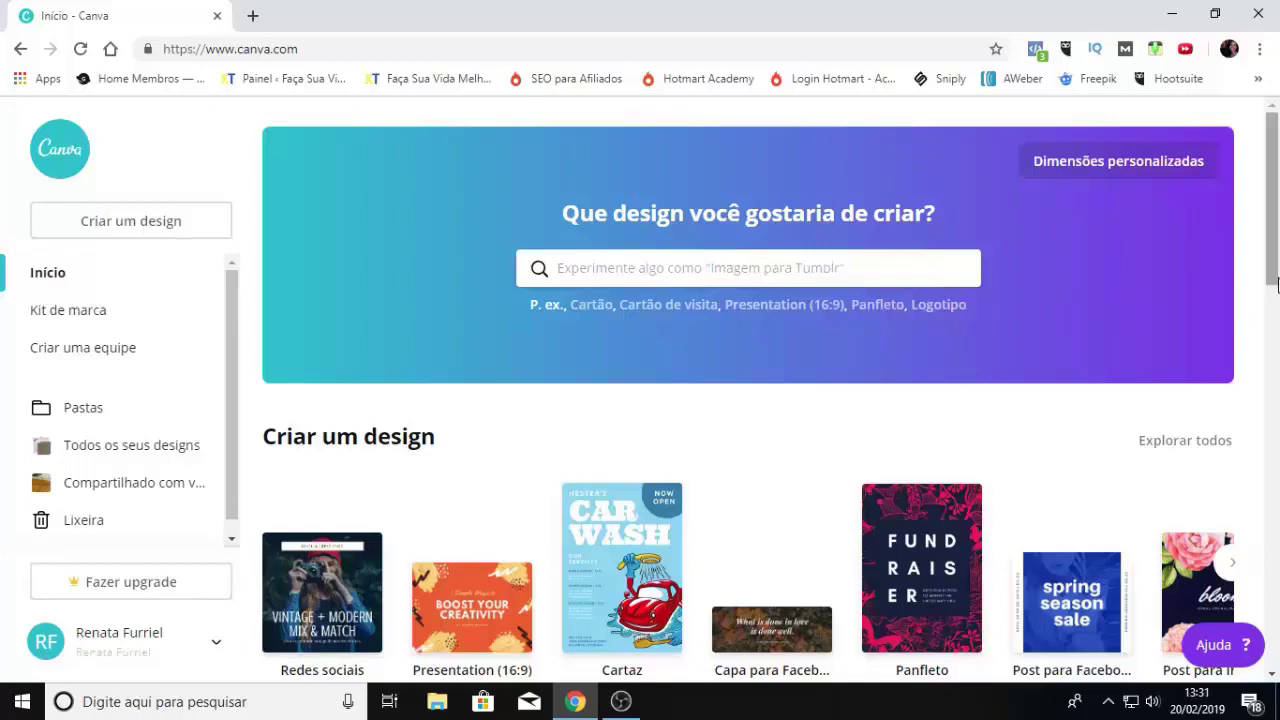
pyautogui.moveTo(1274, 280); pyautogui.dragTo(1272, 358)
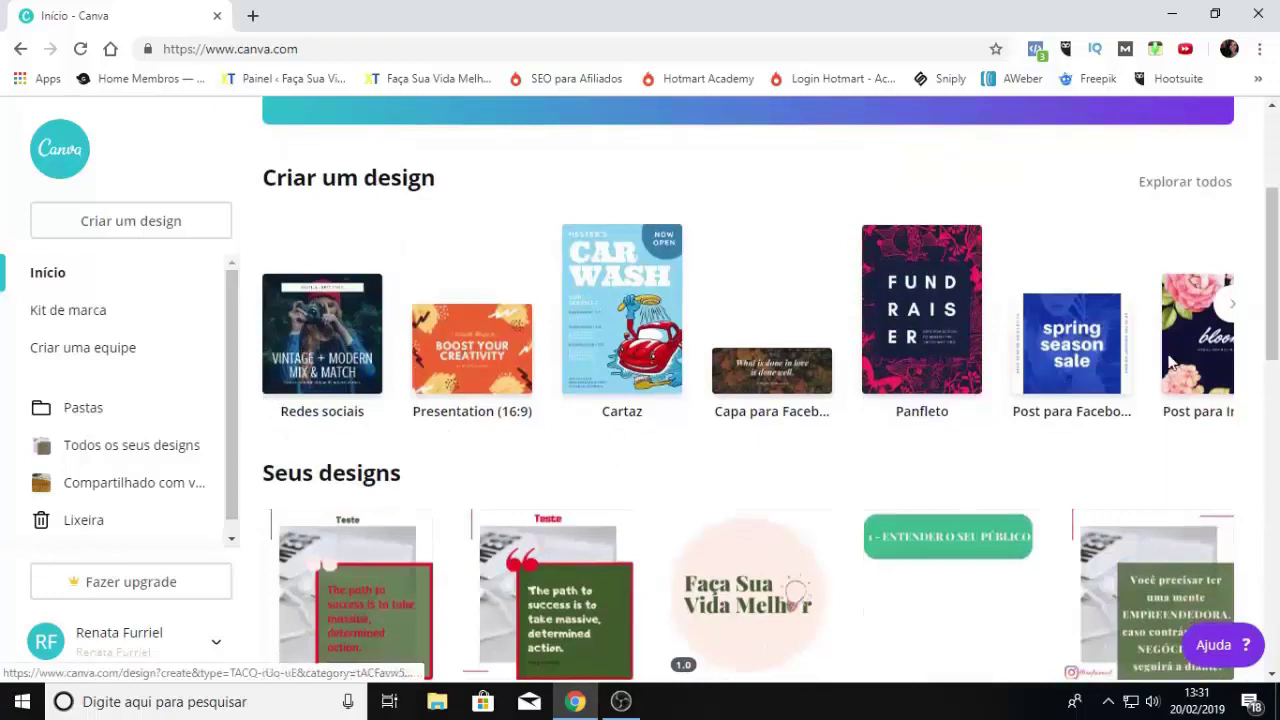
pyautogui.click(1233, 305)
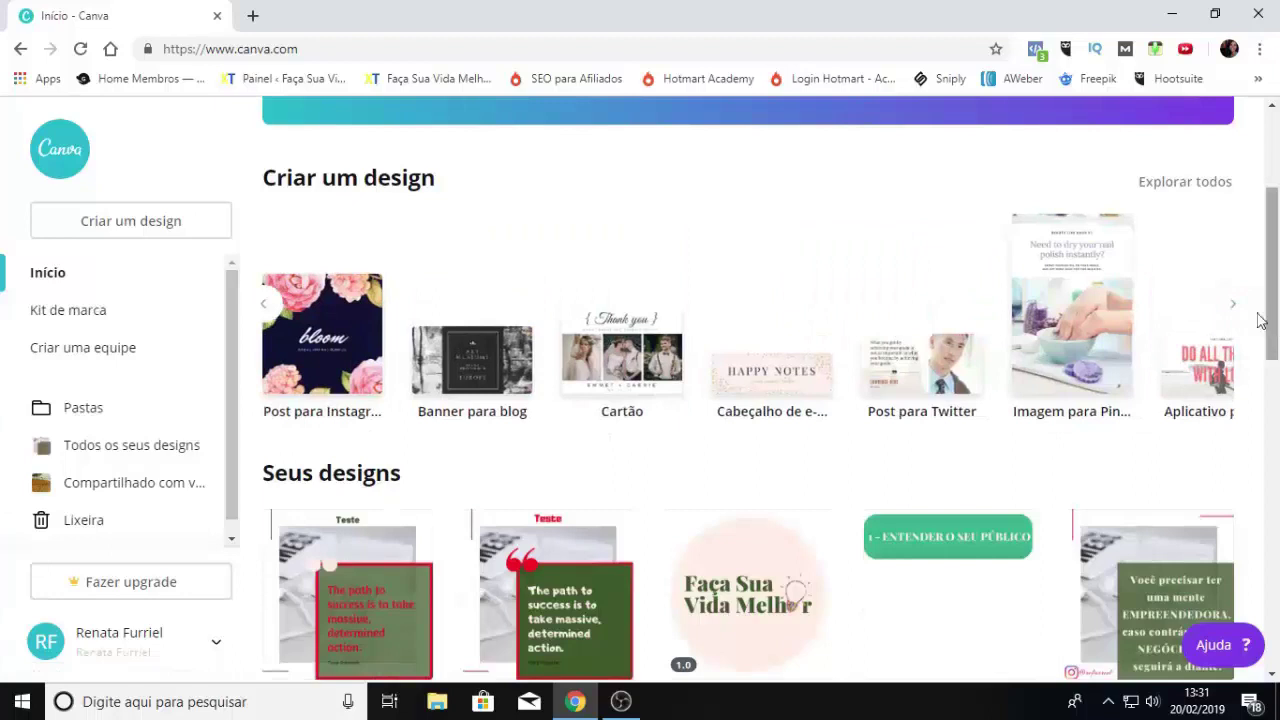
pyautogui.click(1236, 310)
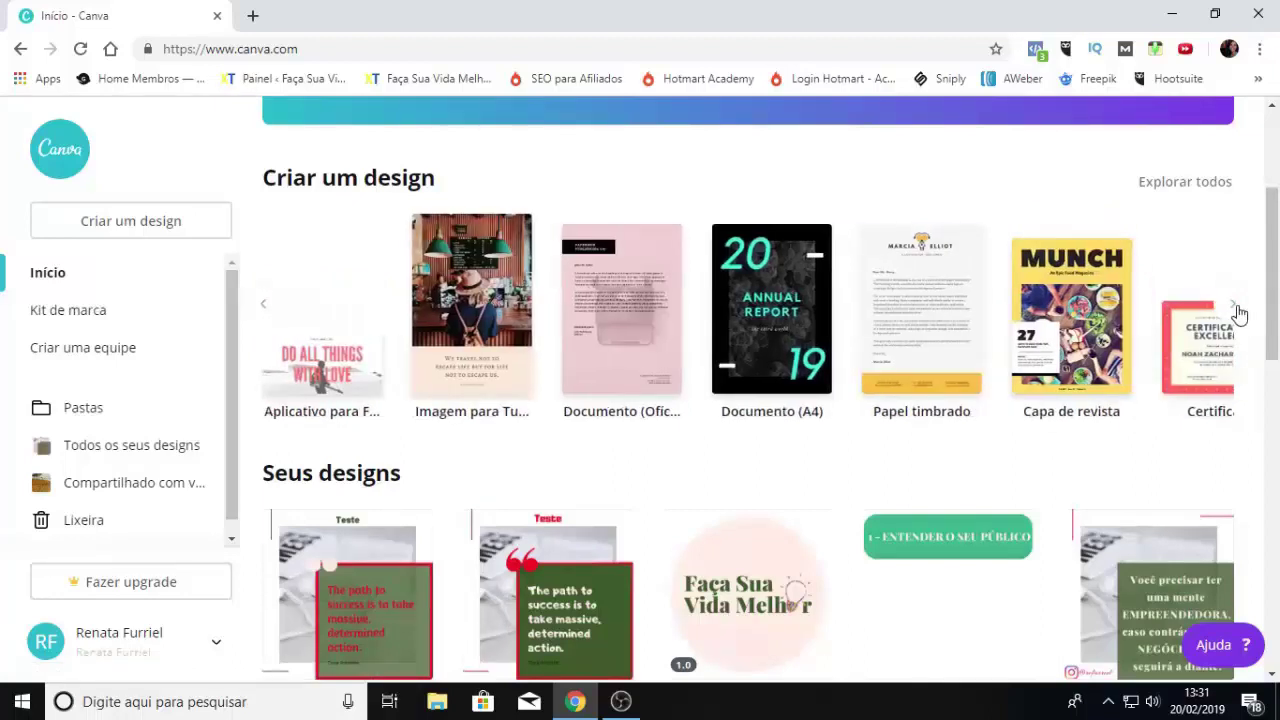
pyautogui.click(264, 308)
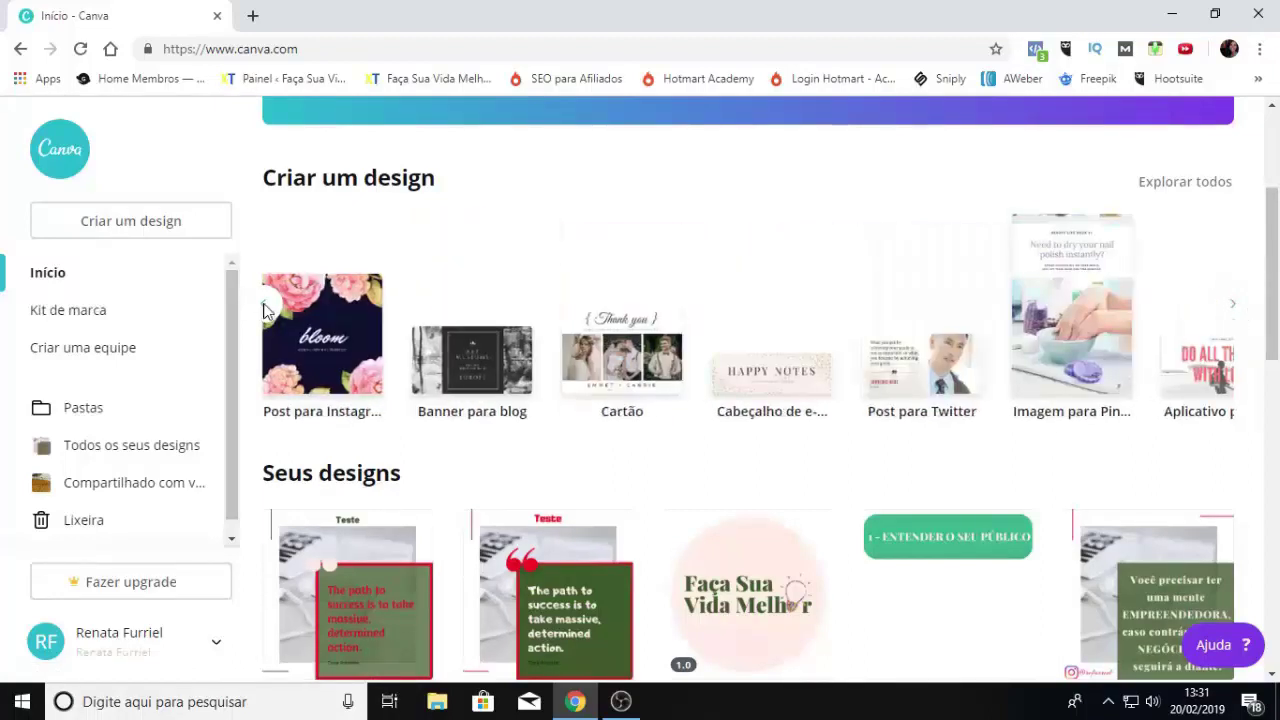
pyautogui.click(263, 306)
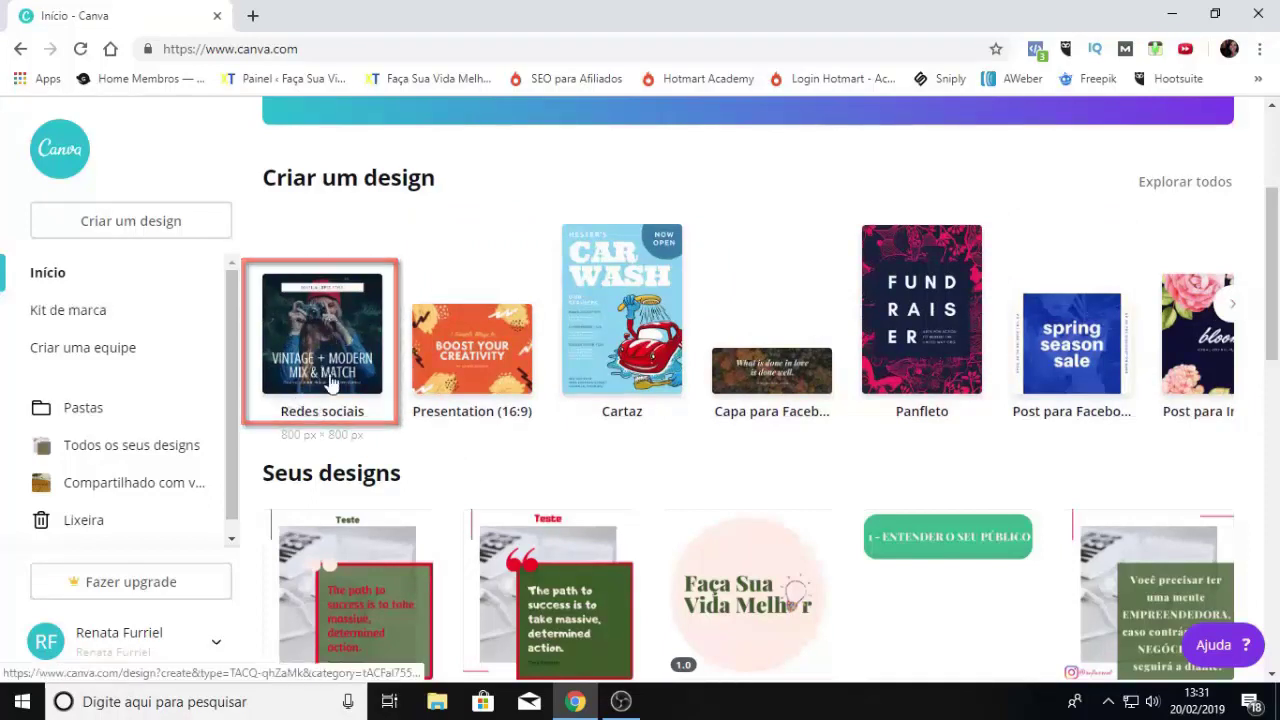
pyautogui.click(322, 335)
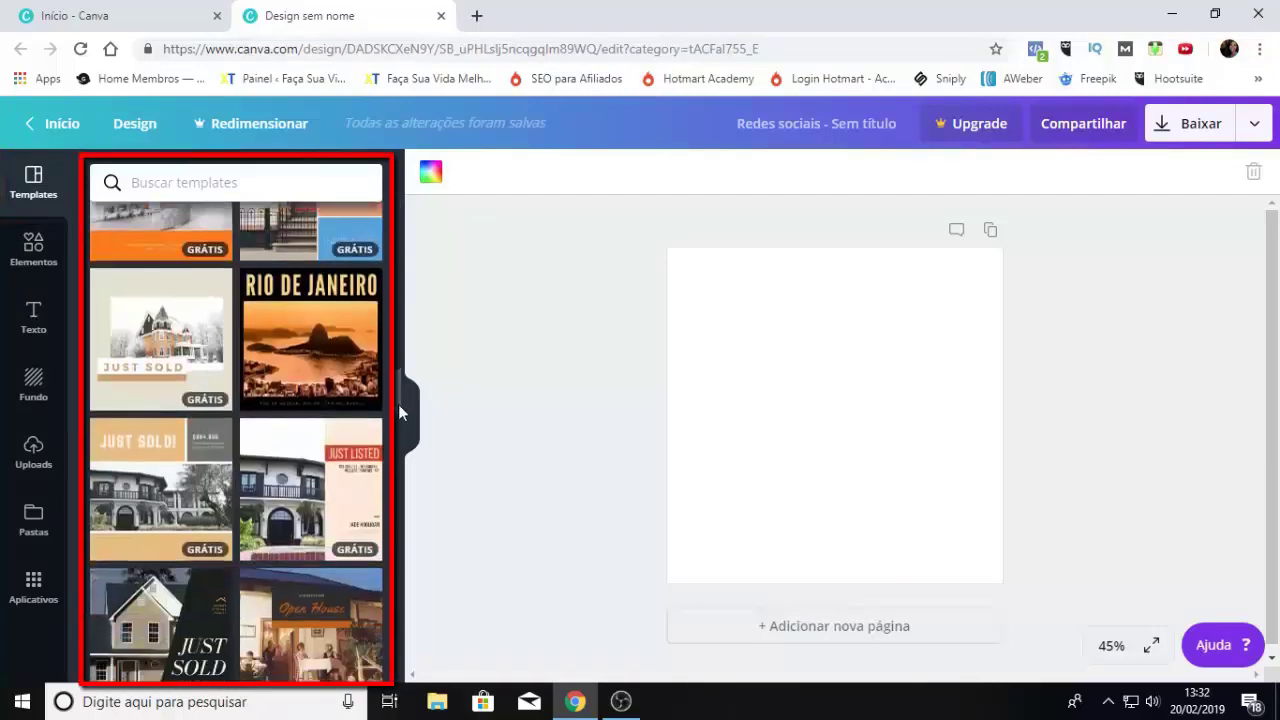
# Apply the free quote template with the yellow box reading "The path to success is to take massive, determined action." to the blank page
pyautogui.scroll(-2, 400, 420)
pyautogui.scroll(-10, 400, 435)
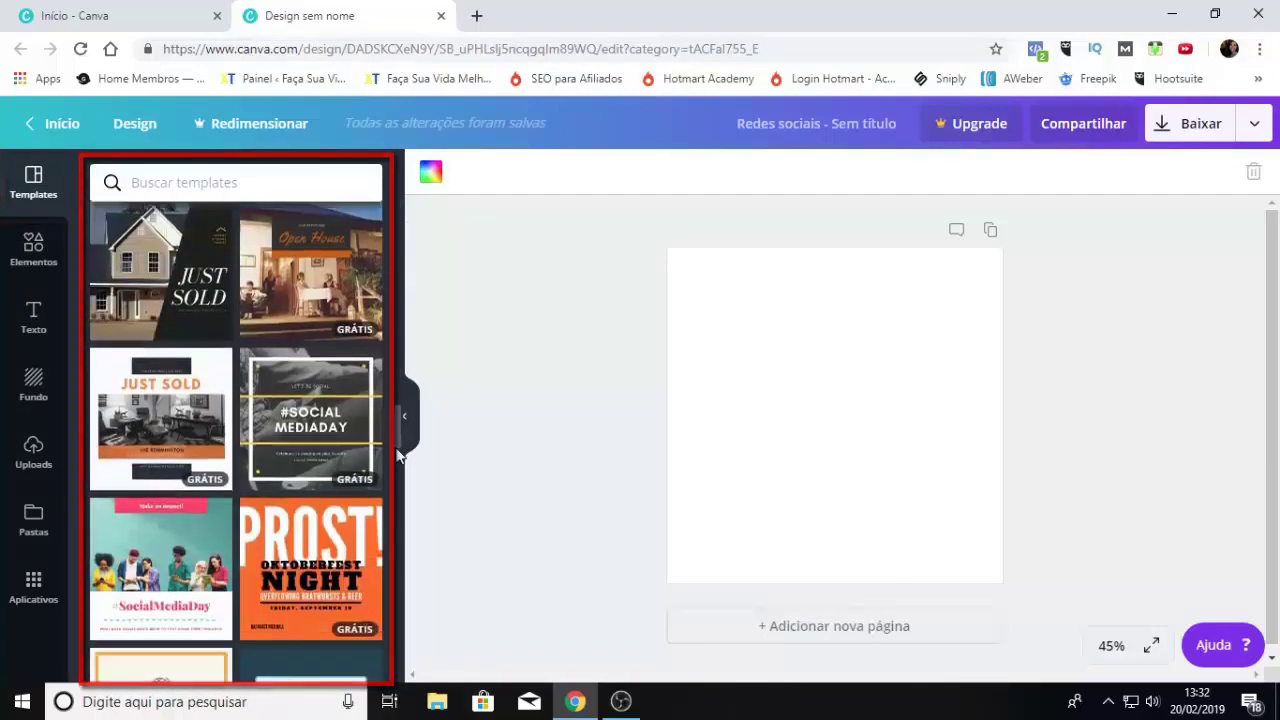
pyautogui.scroll(-4, 388, 501)
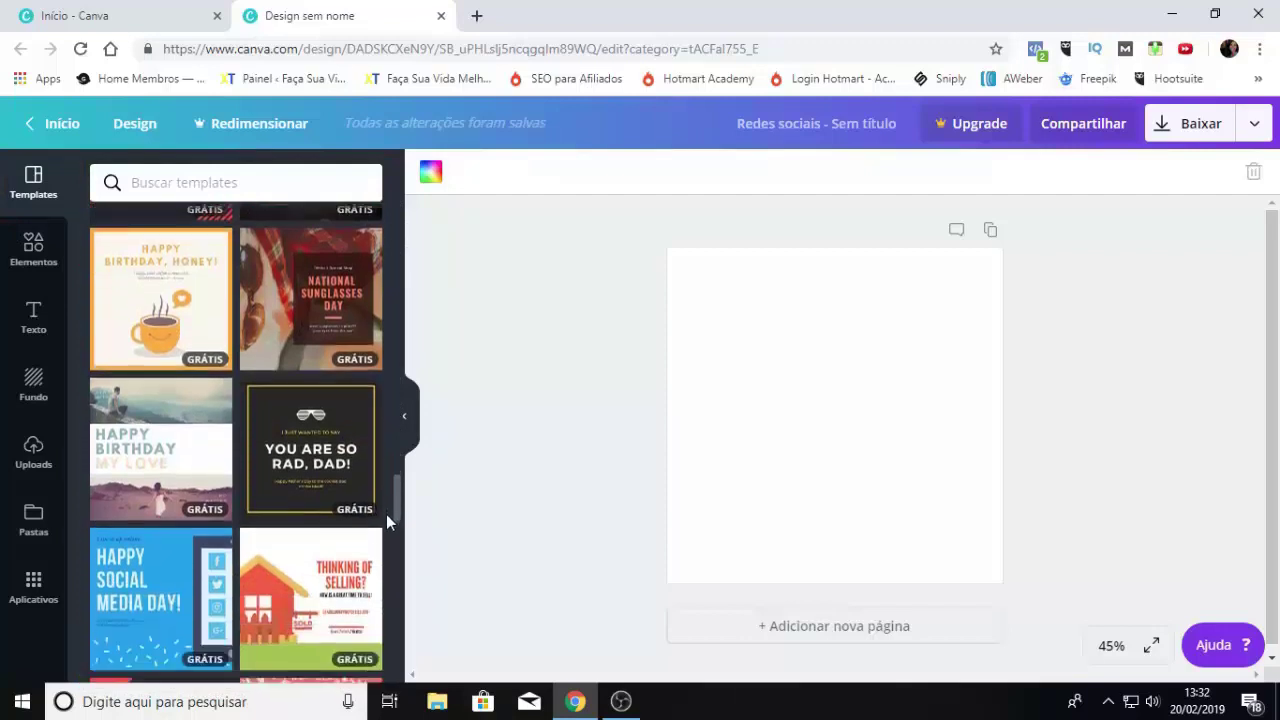
pyautogui.scroll(-1, 379, 550)
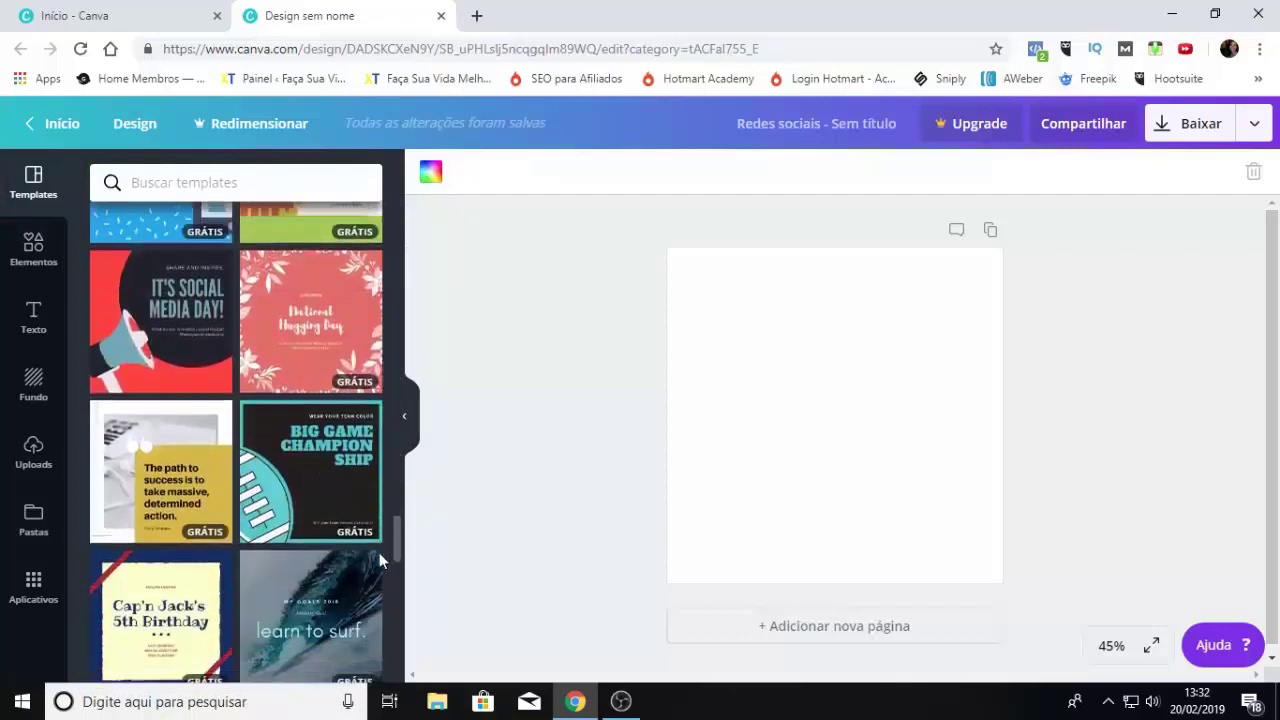
pyautogui.click(165, 435)
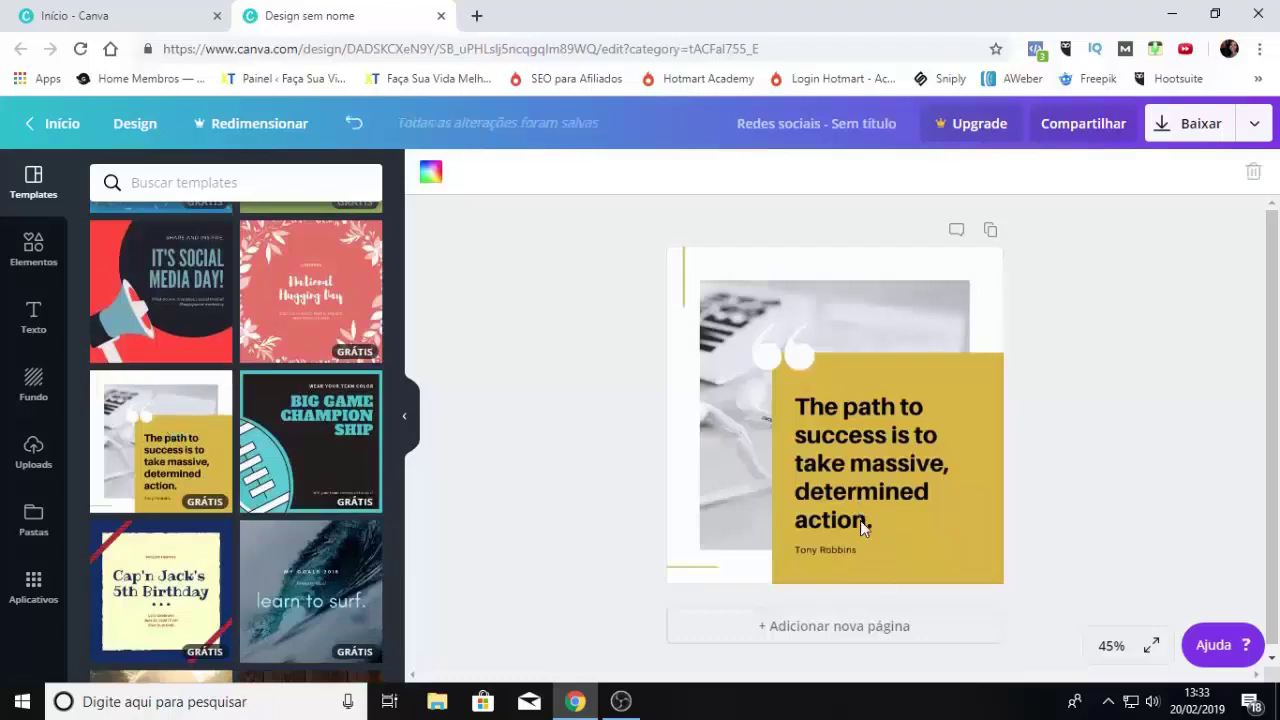
# Recolour the two gold accent lines with the red brand colour and turn the lower one vertical
pyautogui.click(684, 286)
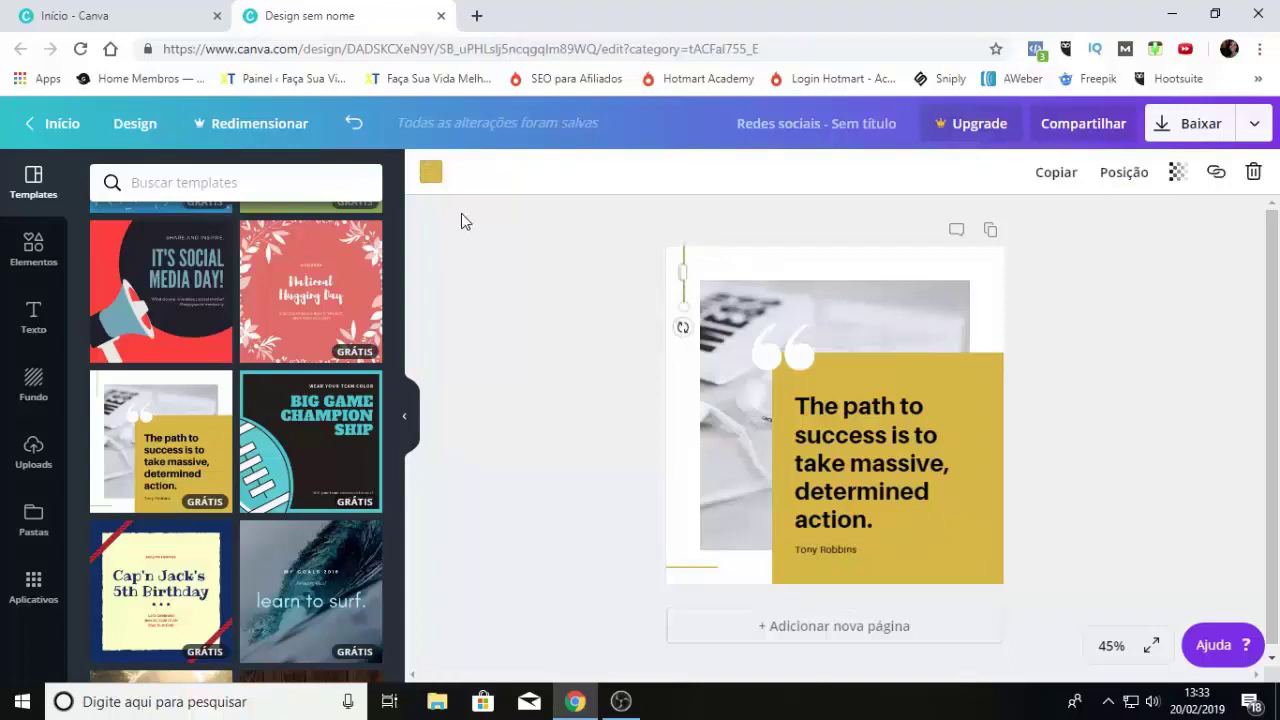
pyautogui.click(432, 176)
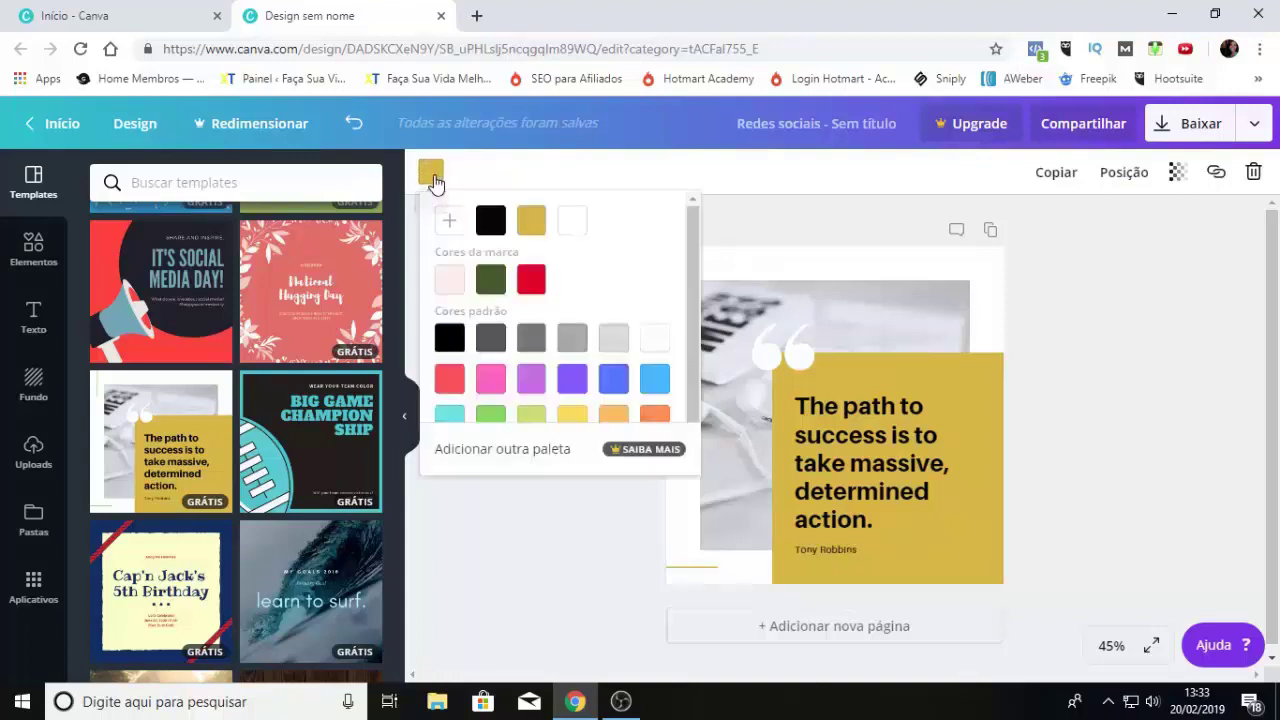
pyautogui.click(531, 279)
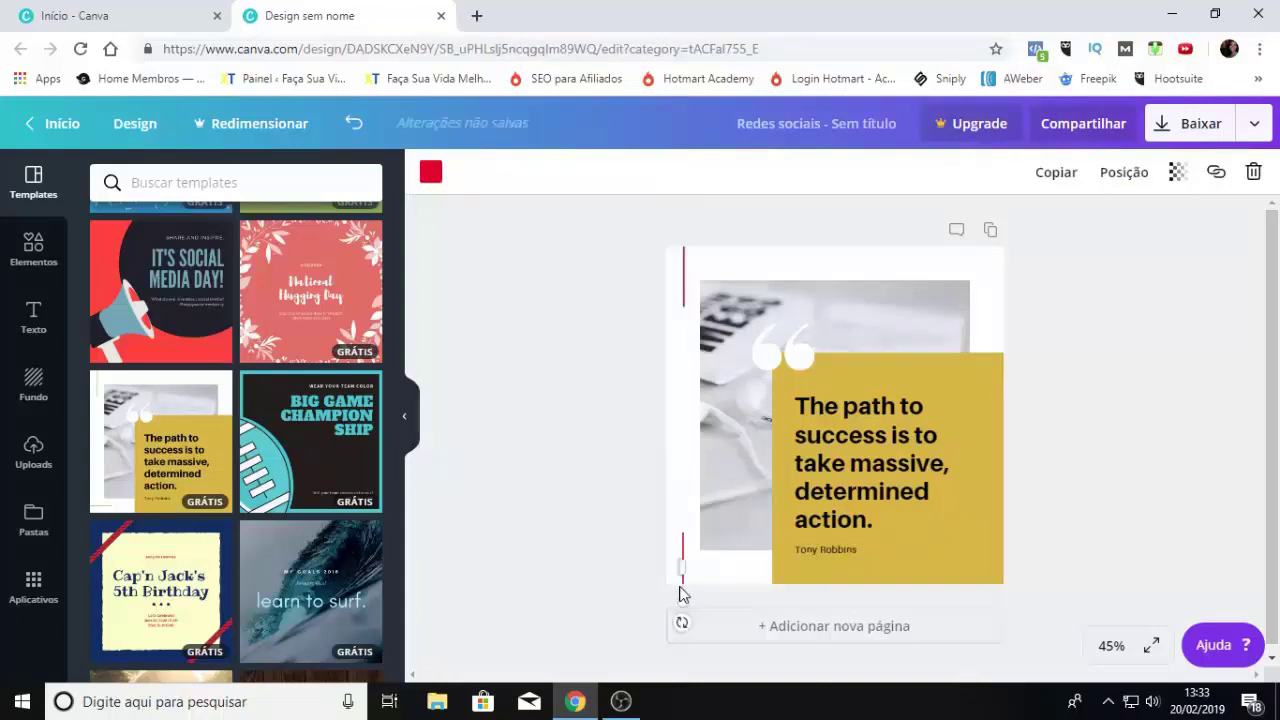
pyautogui.click(681, 594)
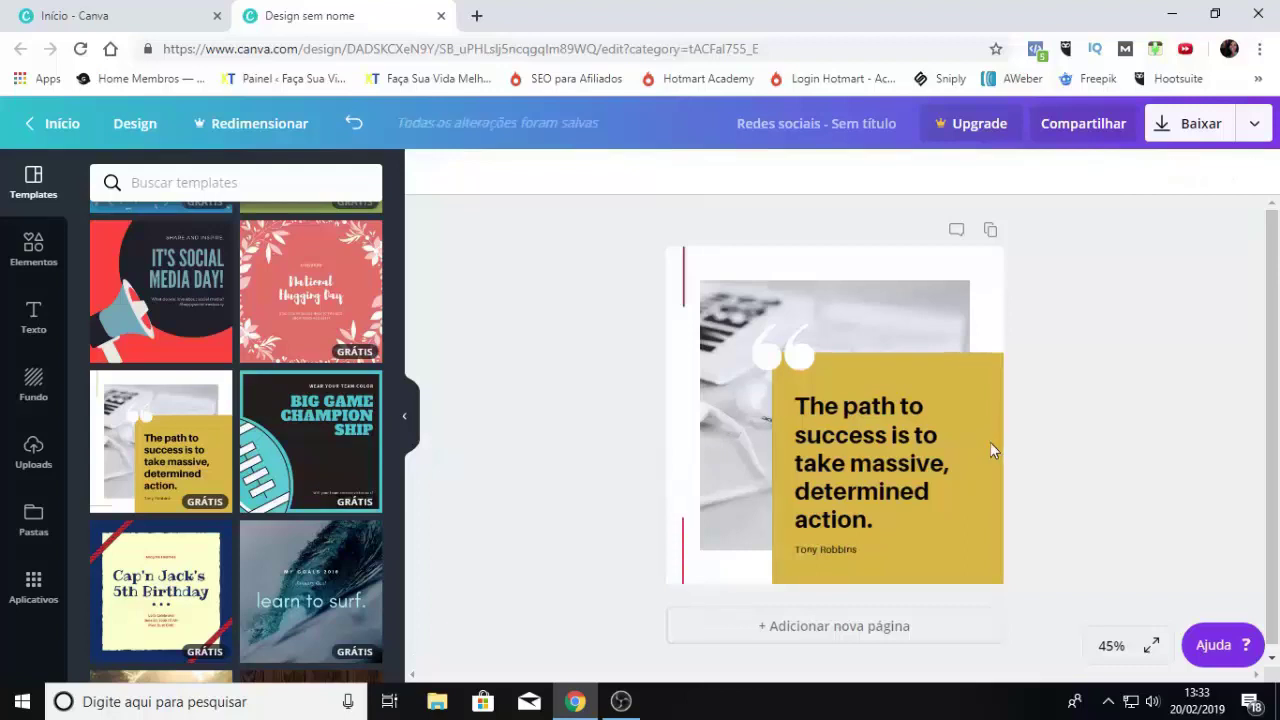
# Change the yellow box behind the quote to the dark green brand colour
pyautogui.click(990, 443)
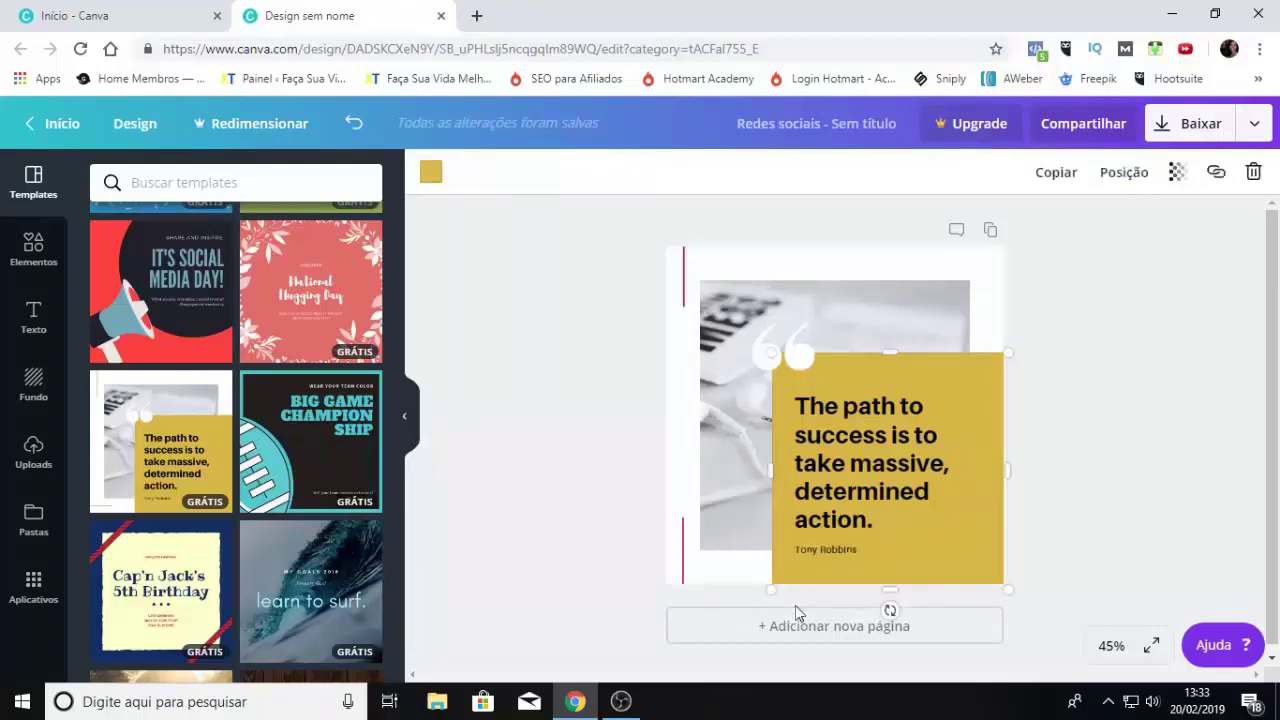
pyautogui.click(430, 172)
pyautogui.click(491, 279)
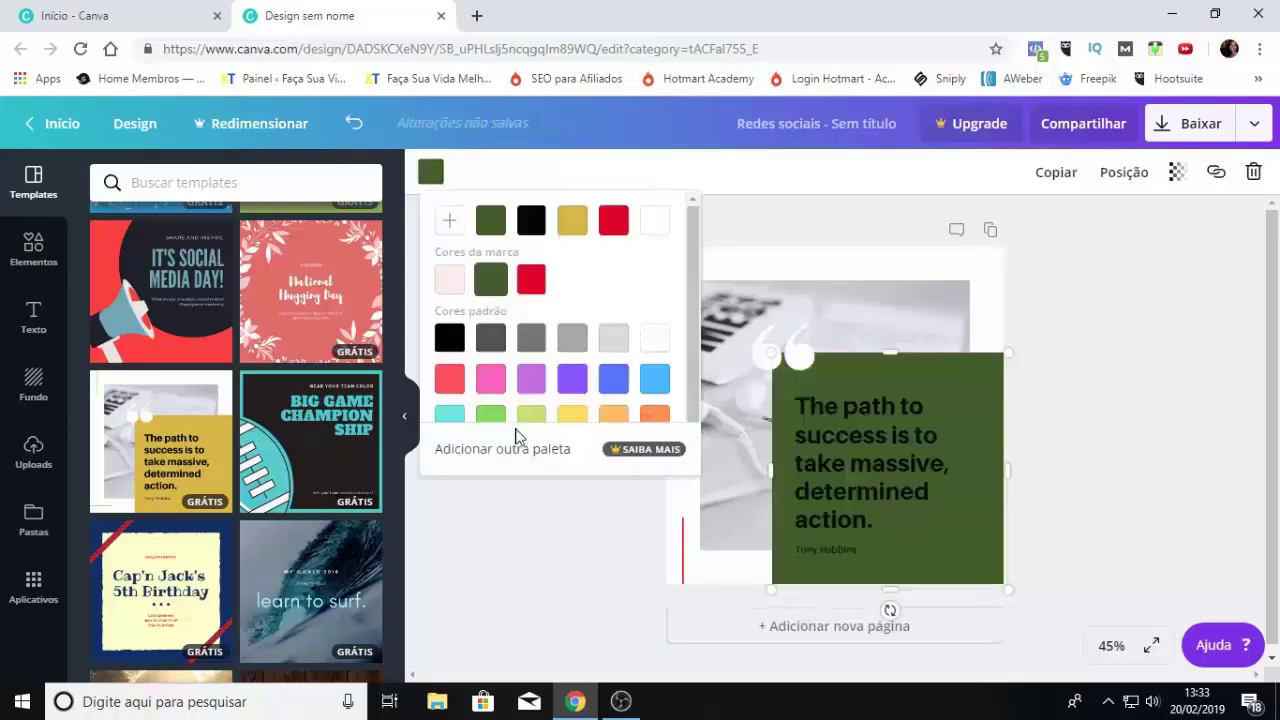
pyautogui.press('Escape')
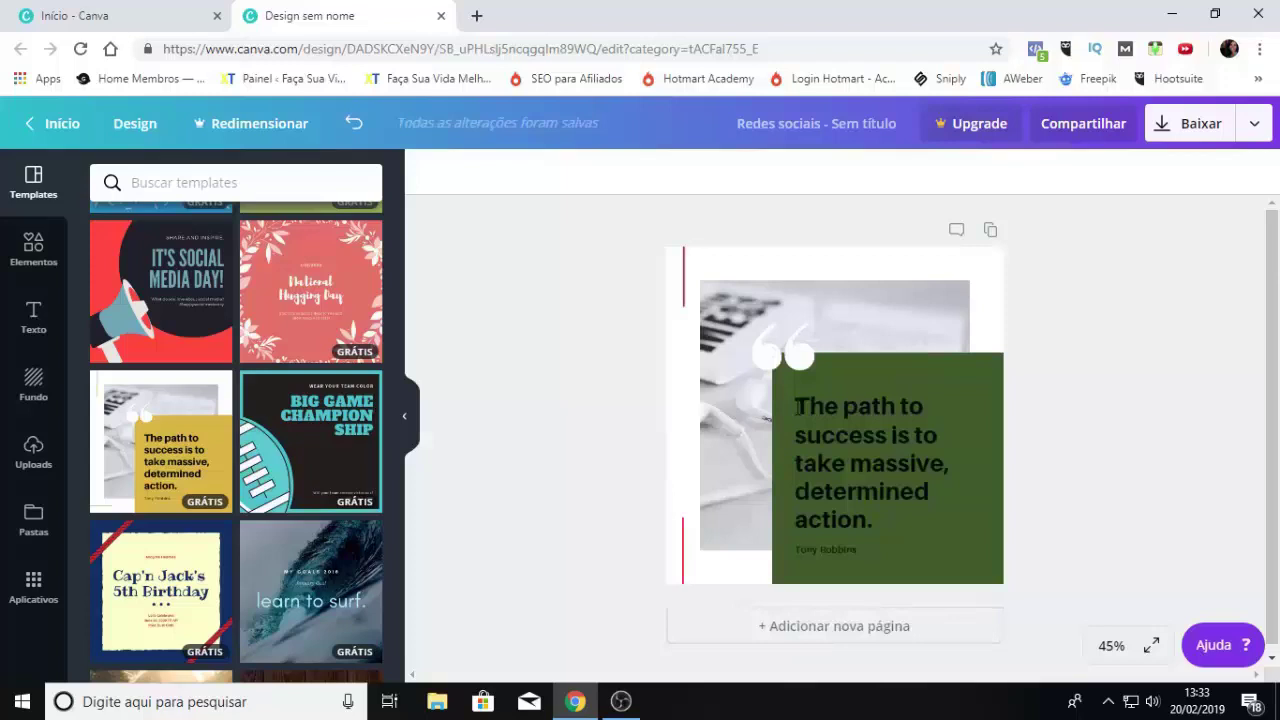
# Set the colour of the main quote text to the light pink brand colour
pyautogui.moveTo(797, 409); pyautogui.dragTo(847, 465)
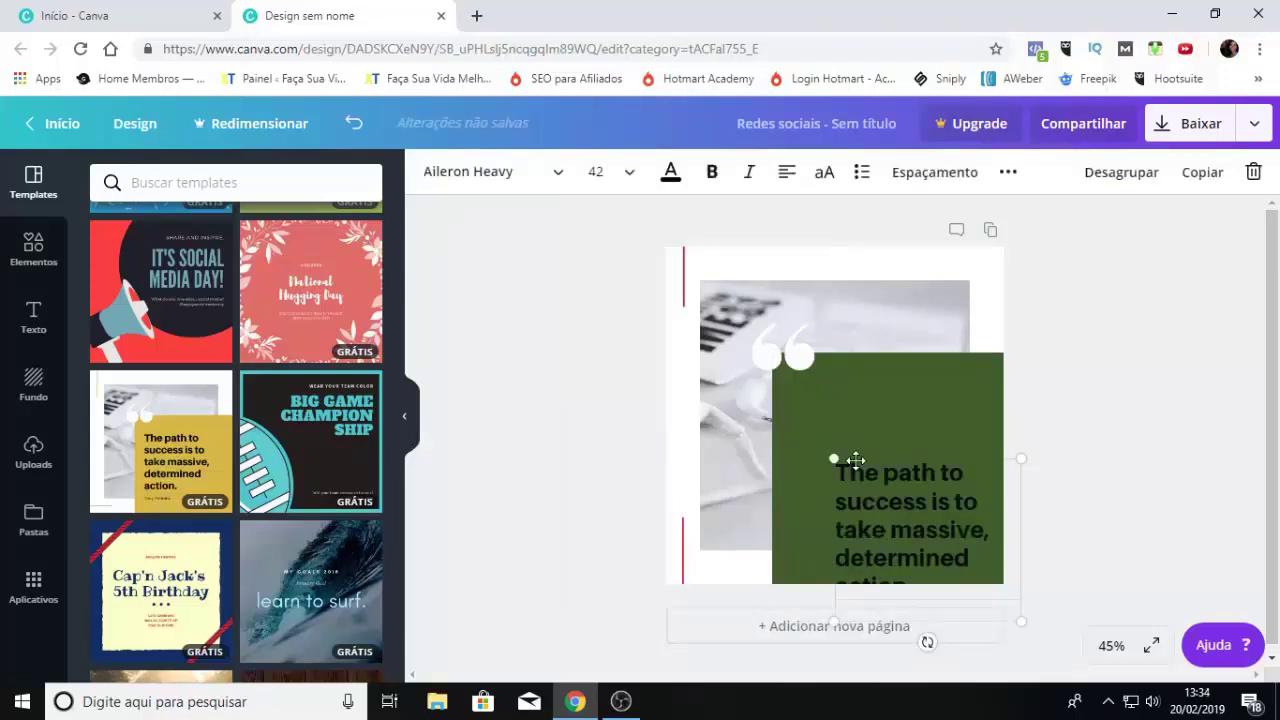
pyautogui.hotkey('ctrl', 'z')
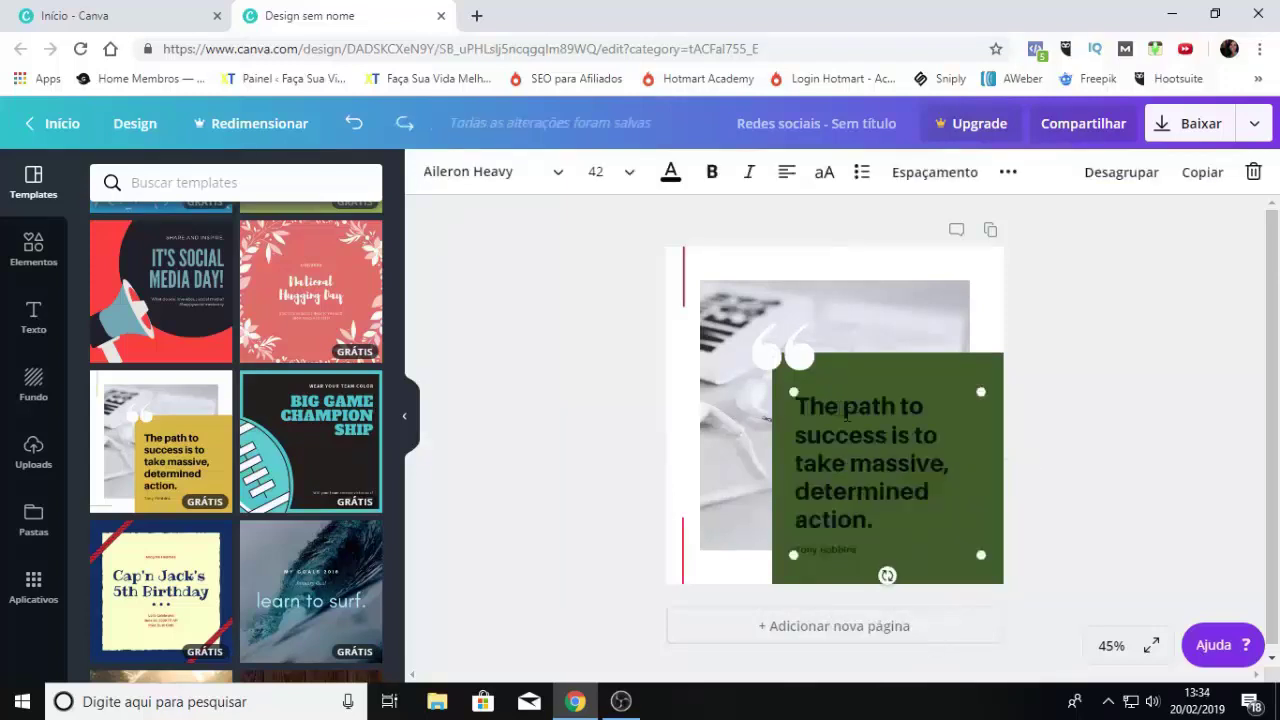
pyautogui.doubleClick(877, 523)
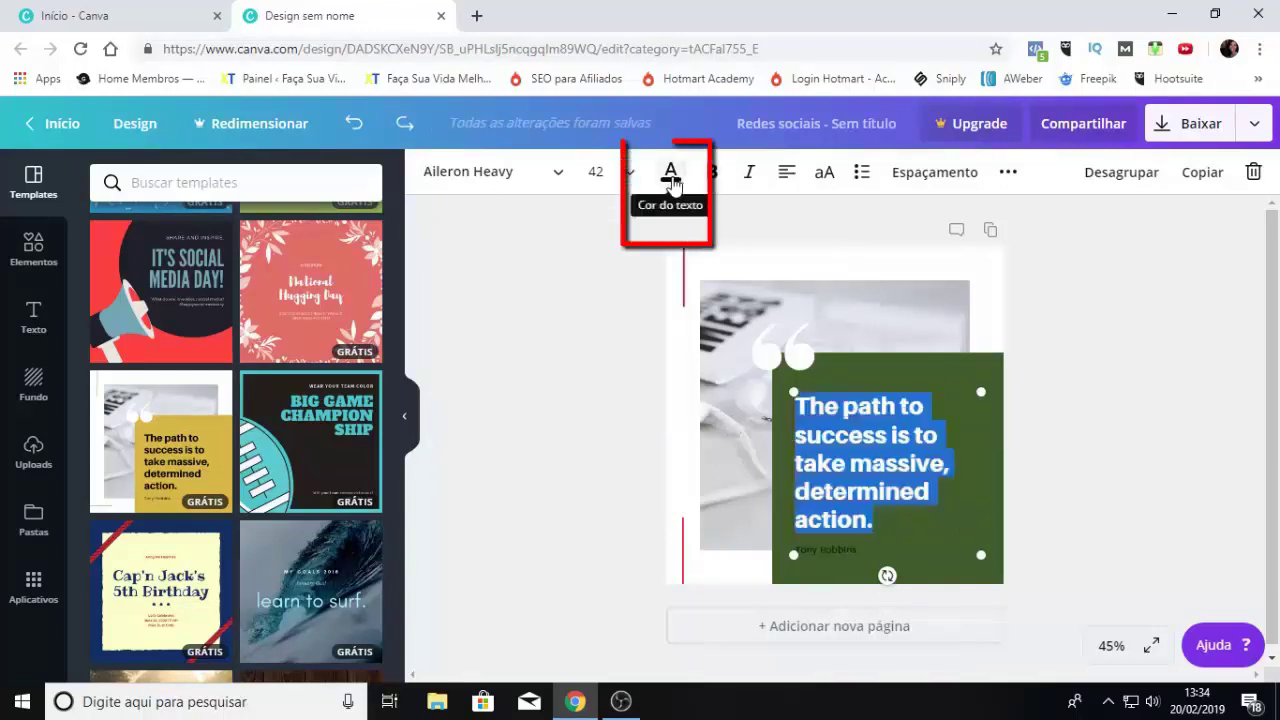
pyautogui.click(671, 180)
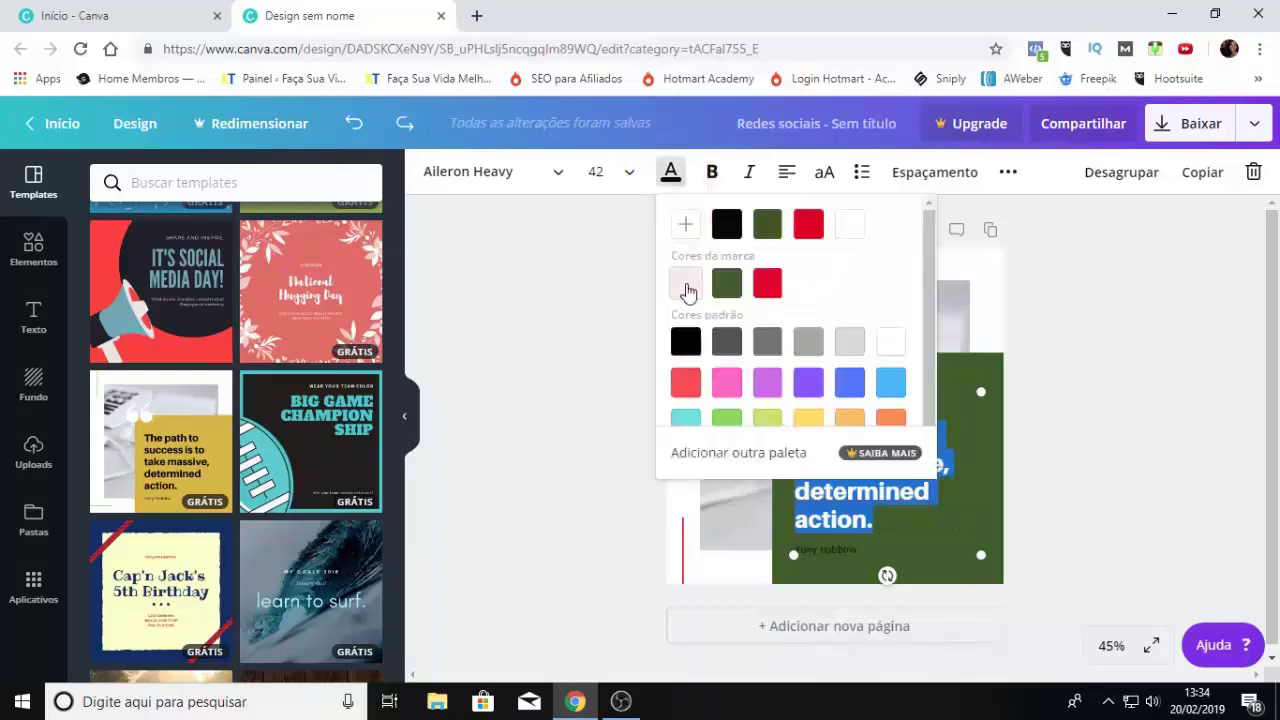
pyautogui.click(686, 291)
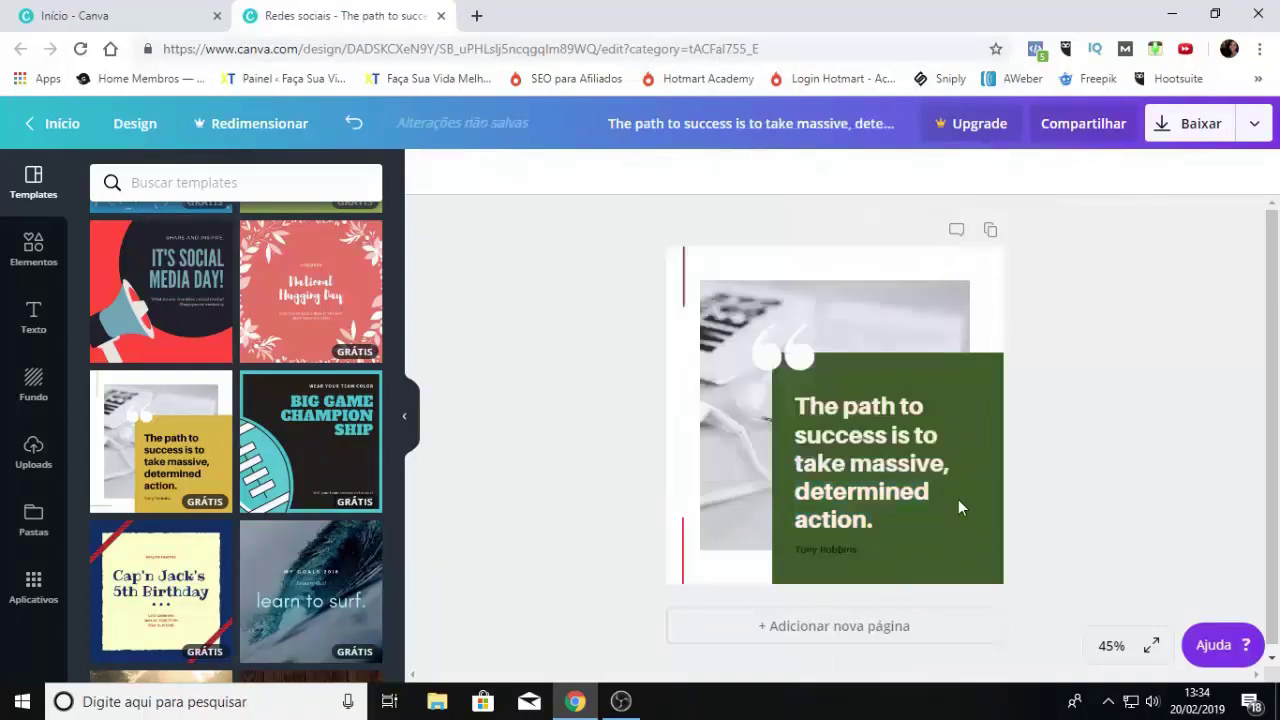
# Recolour the white quotation marks above the box with the red brand colour
pyautogui.click(786, 350)
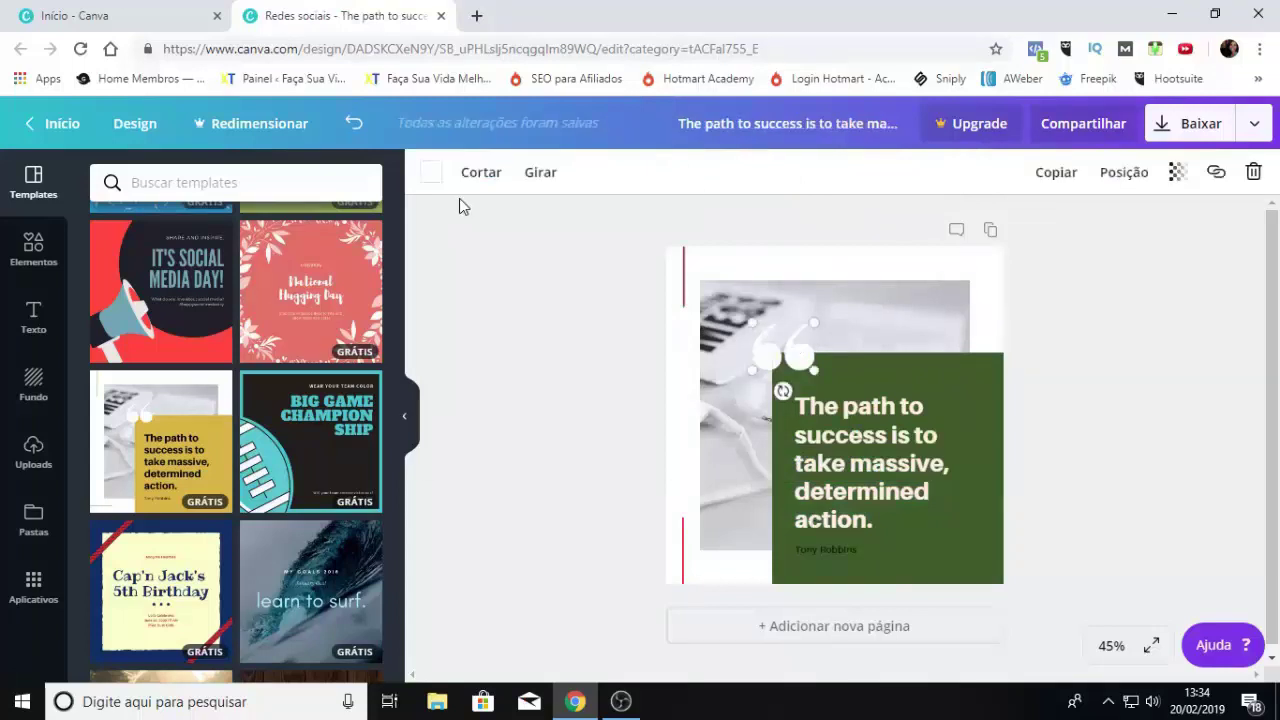
pyautogui.click(430, 172)
pyautogui.click(532, 280)
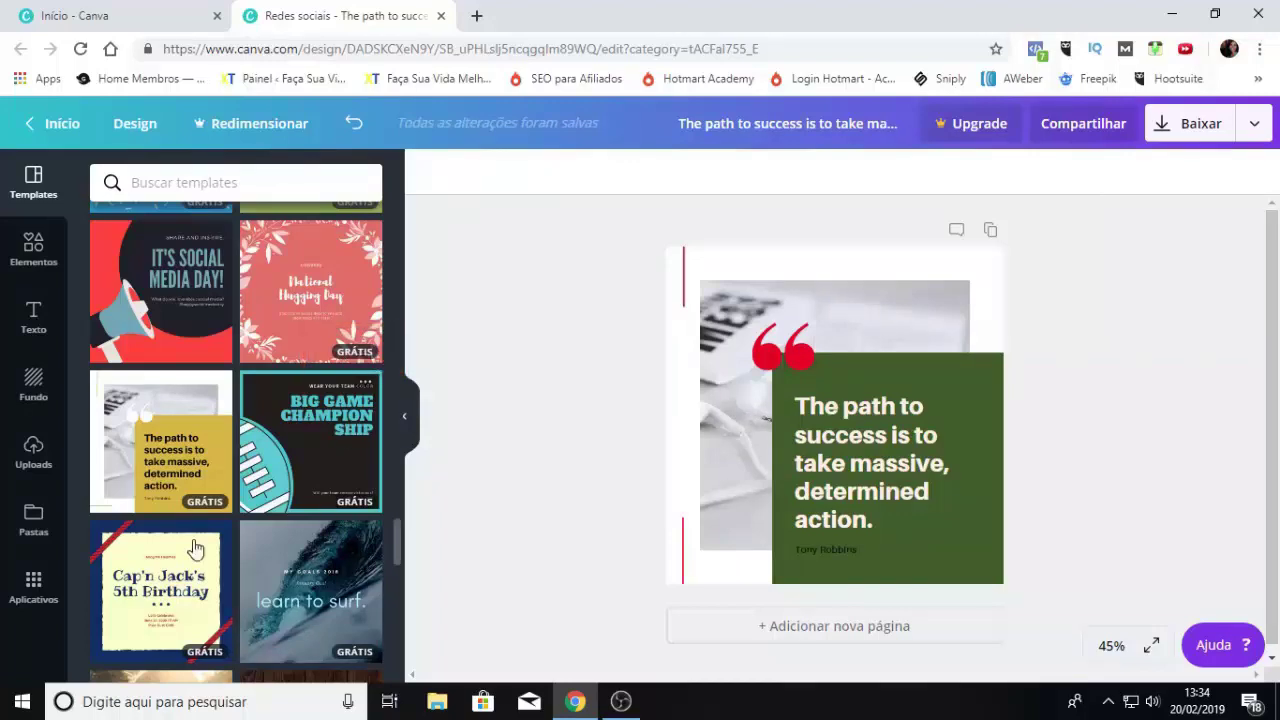
pyautogui.moveTo(398, 535); pyautogui.dragTo(403, 657)
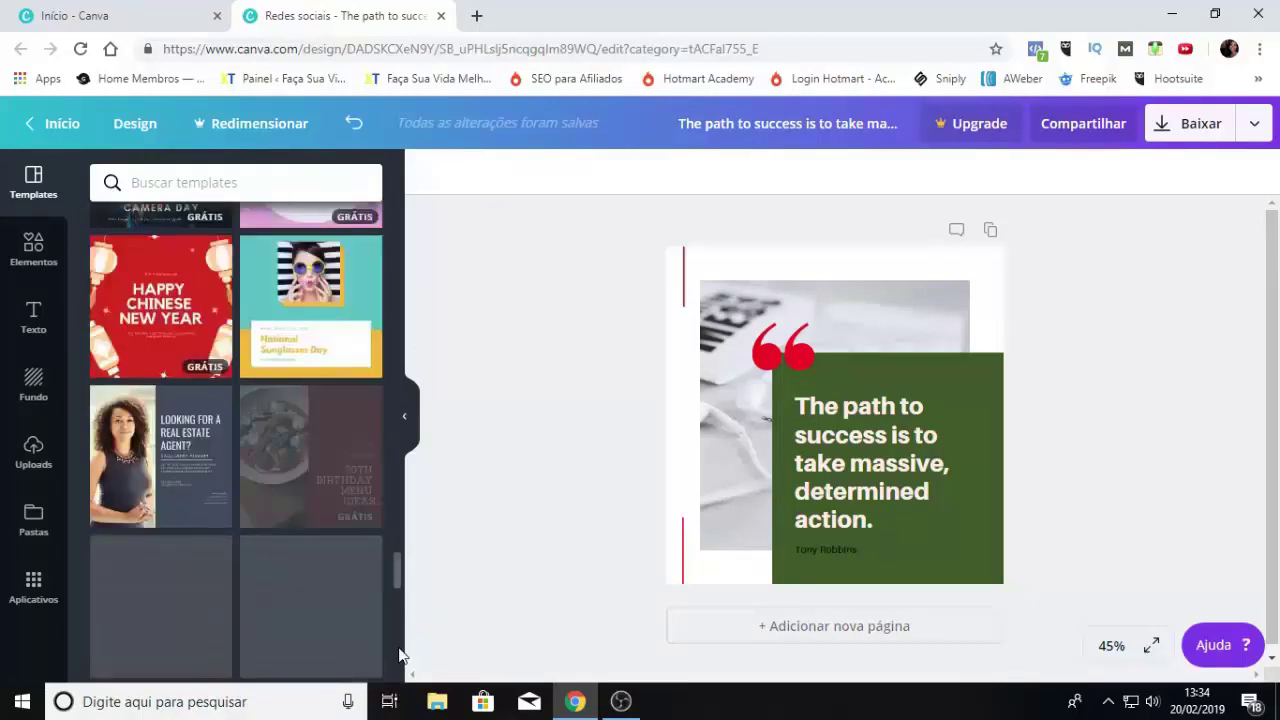
pyautogui.moveTo(404, 577); pyautogui.dragTo(409, 206)
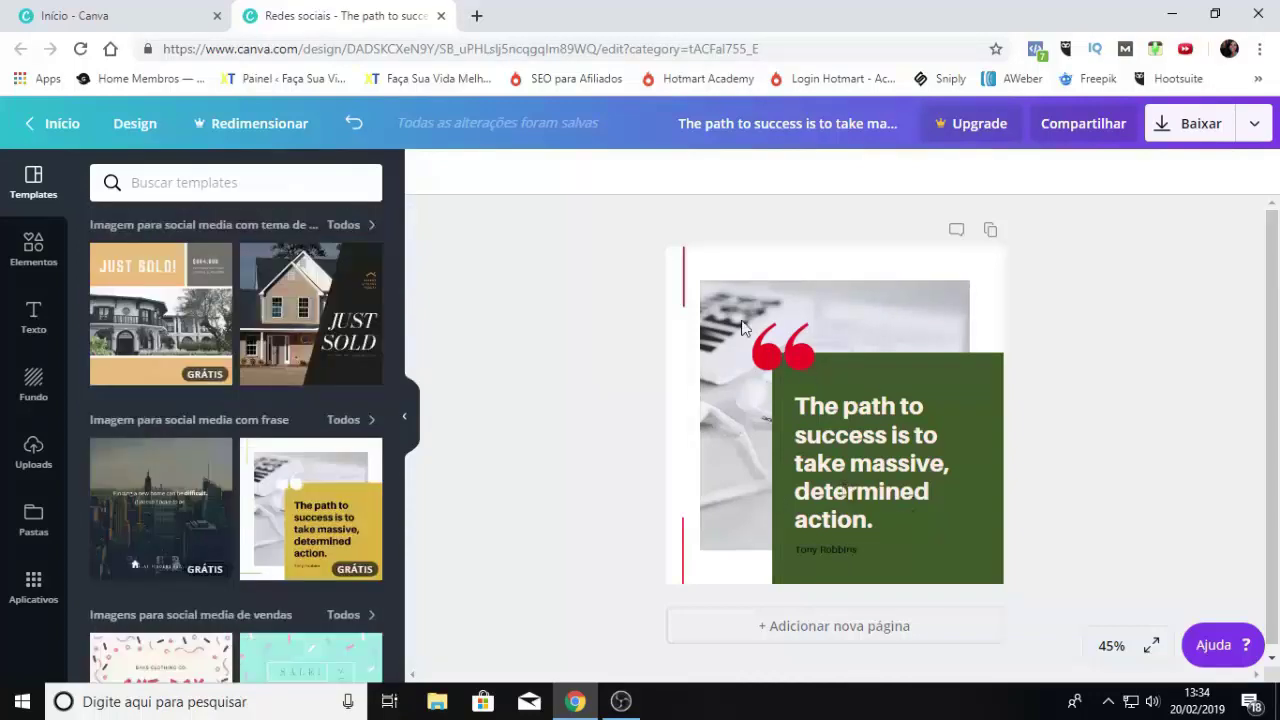
# Search the elements library for "quadrado"
pyautogui.click(33, 245)
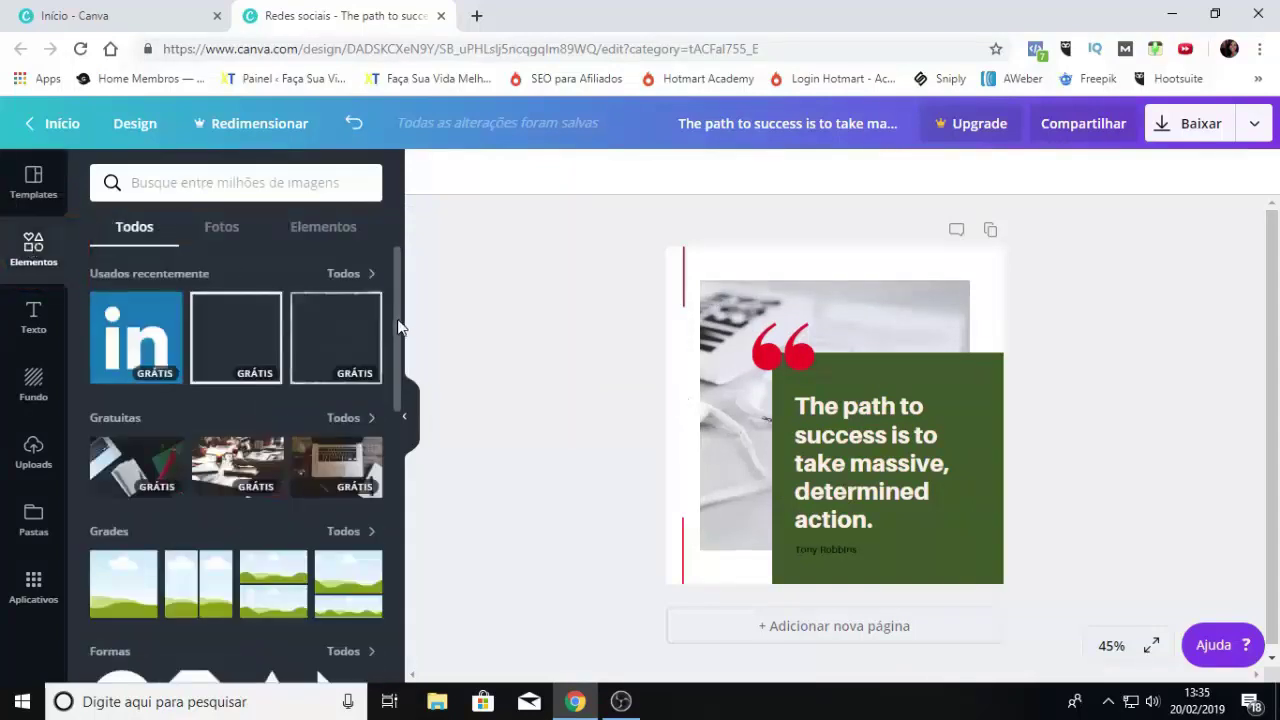
pyautogui.moveTo(398, 327); pyautogui.dragTo(398, 390)
pyautogui.scroll(2, 398, 390)
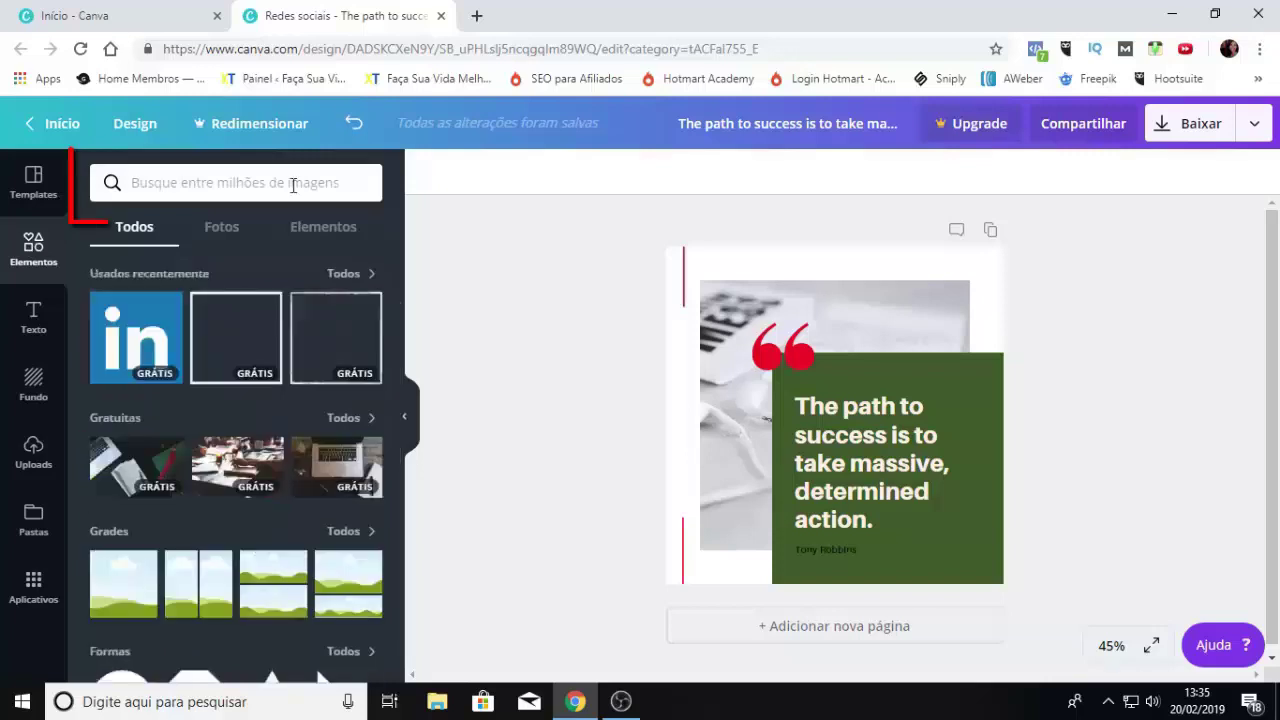
pyautogui.click(289, 183)
pyautogui.write('qua')
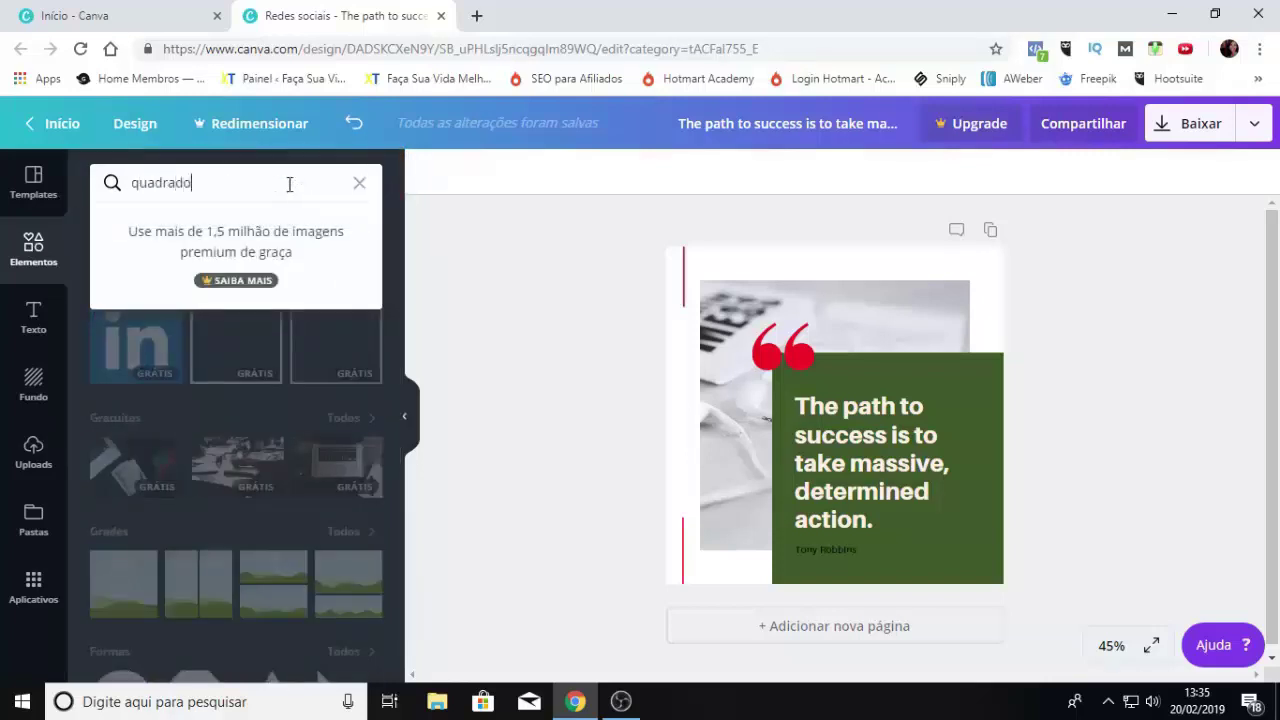
pyautogui.write('drado')
pyautogui.press('Return')
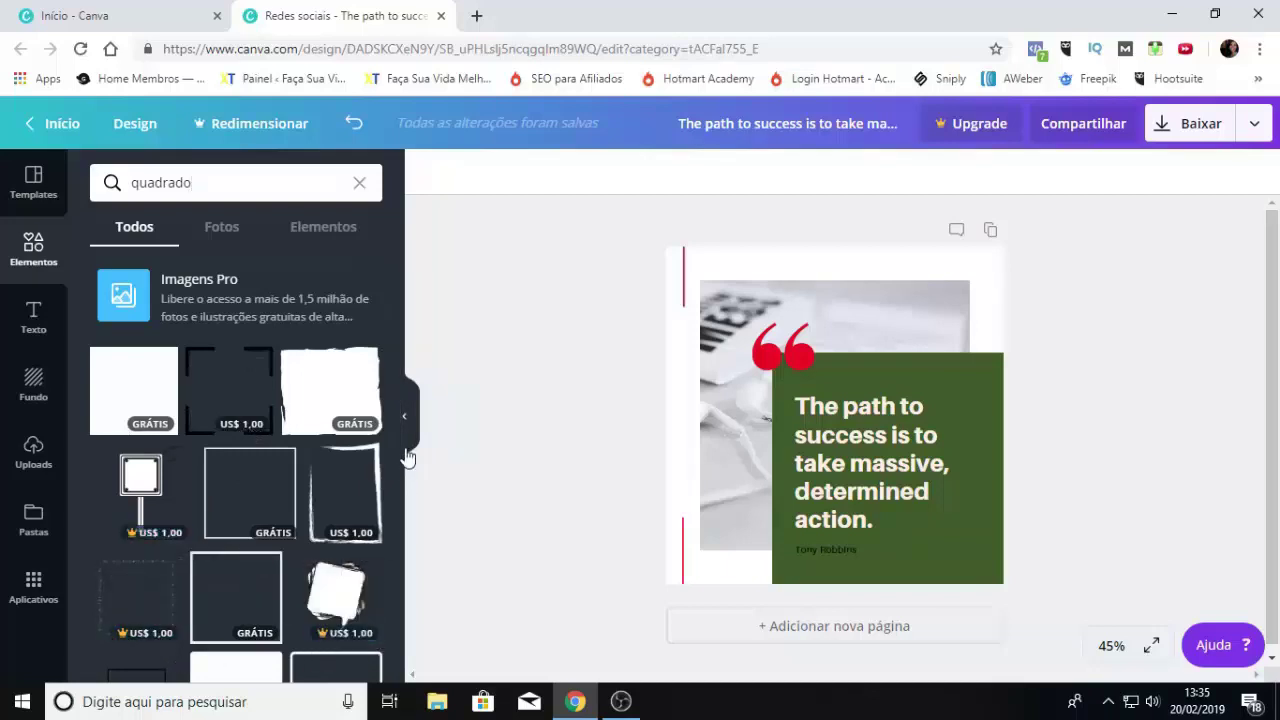
# Add the free white square outline with rounded corners from the search results to the design
pyautogui.scroll(-3, 397, 447)
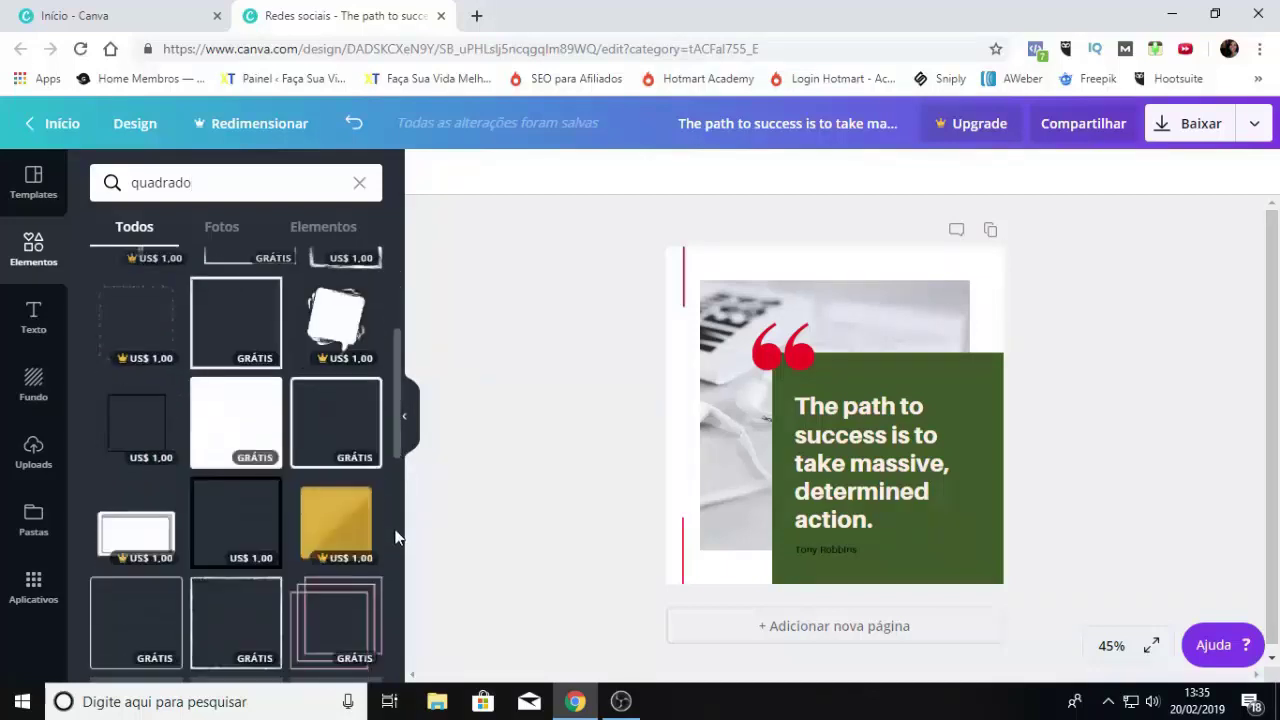
pyautogui.scroll(-1, 397, 538)
pyautogui.scroll(2, 385, 520)
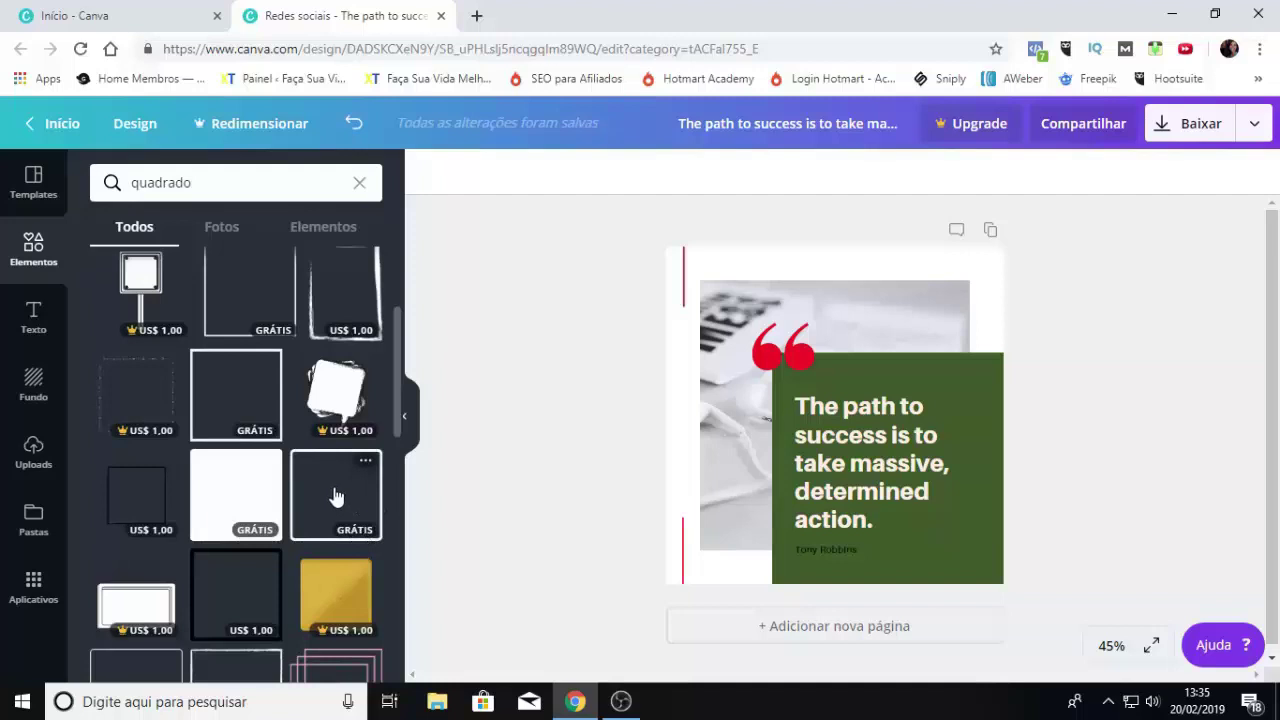
pyautogui.click(336, 497)
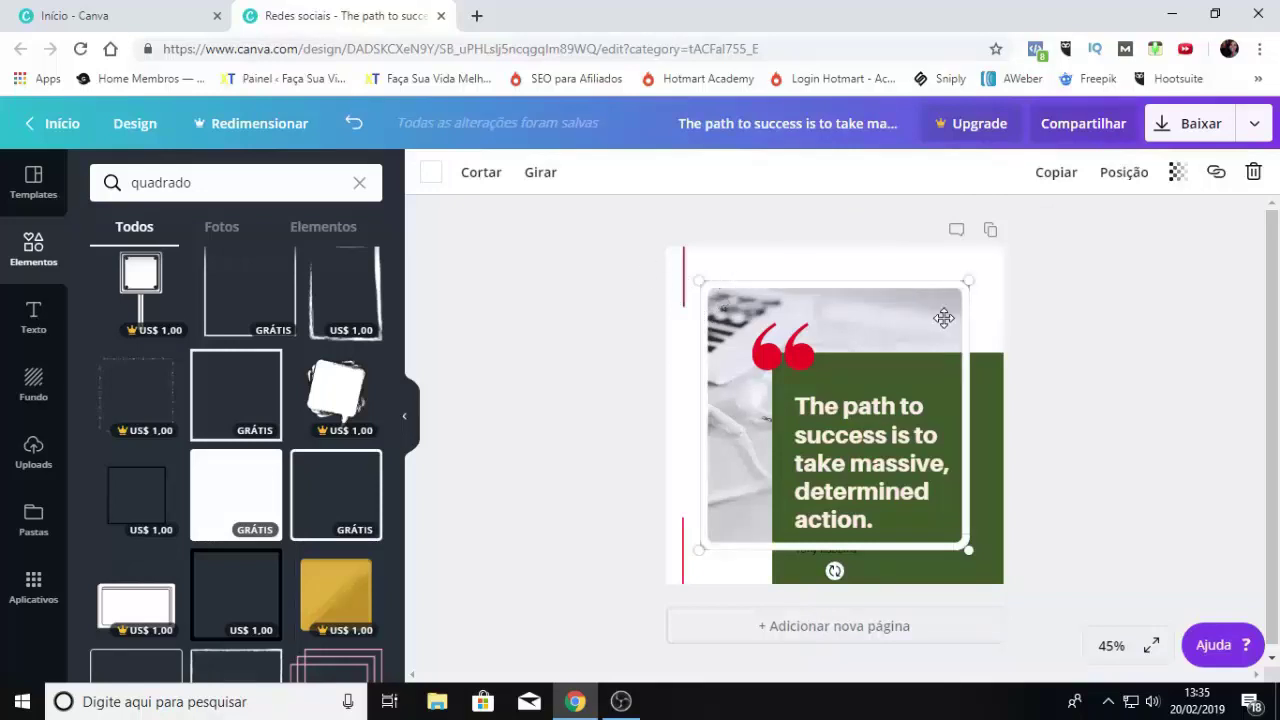
# Recolour the square outline with the light pink brand colour
pyautogui.click(430, 176)
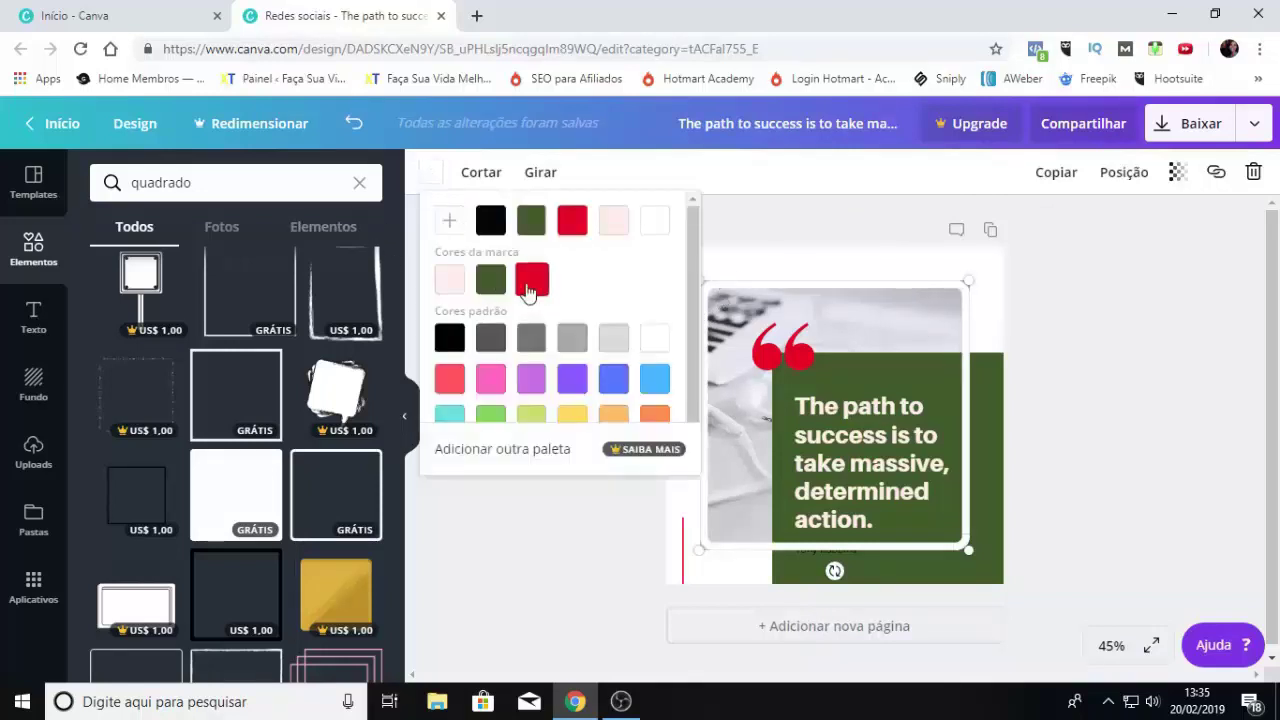
pyautogui.click(448, 289)
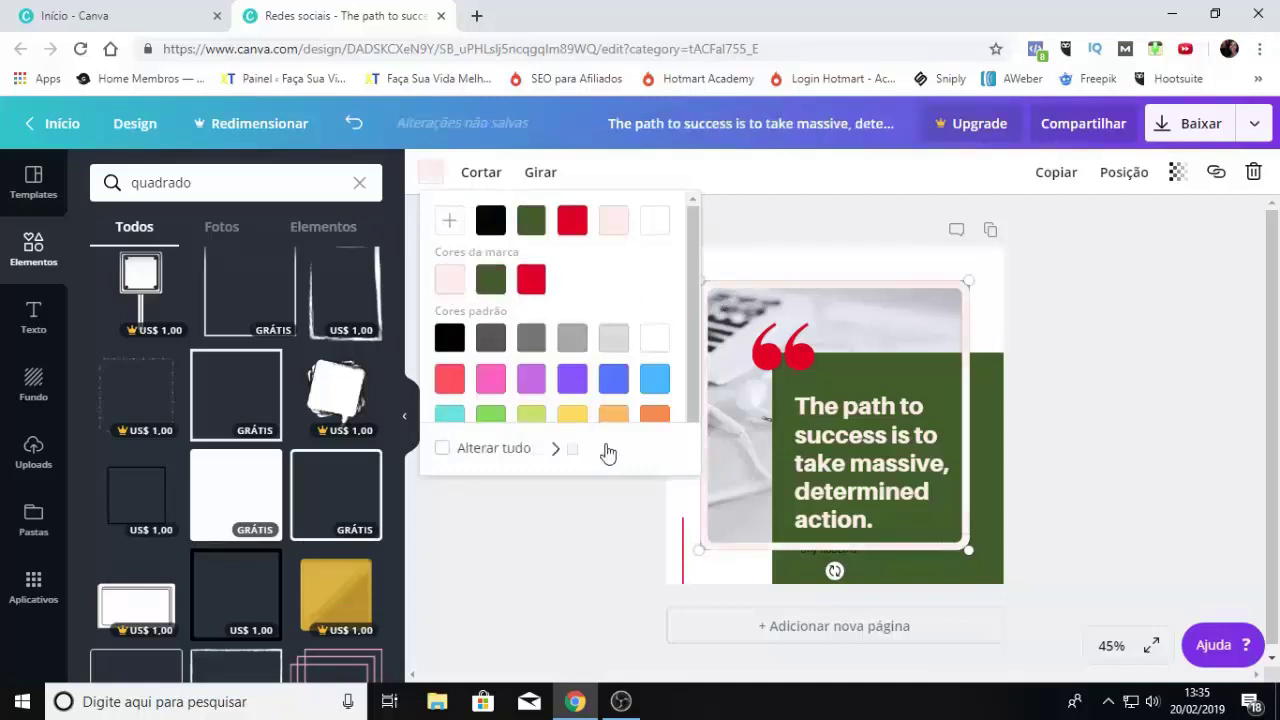
pyautogui.click(632, 529)
# Move and resize the light pink outline so it frames the edges of the dark green quote box
pyautogui.click(702, 291)
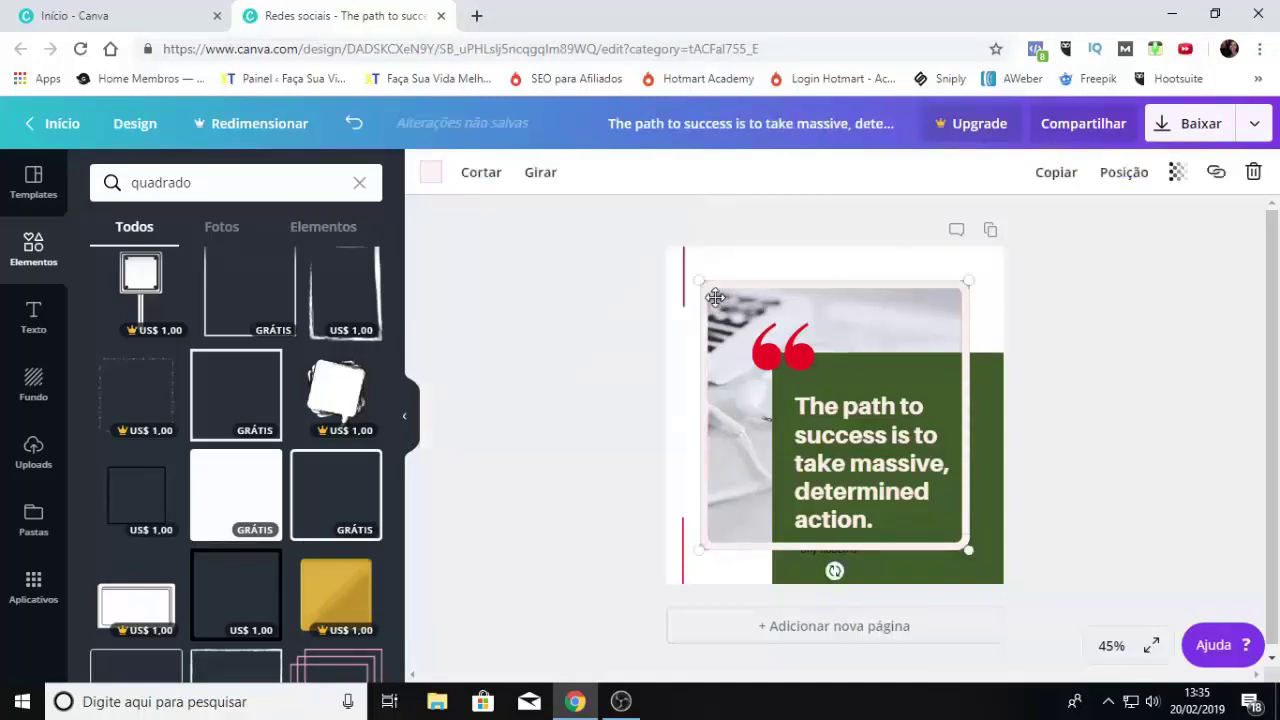
pyautogui.moveTo(723, 307); pyautogui.dragTo(785, 370)
pyautogui.moveTo(886, 371); pyautogui.dragTo(879, 386)
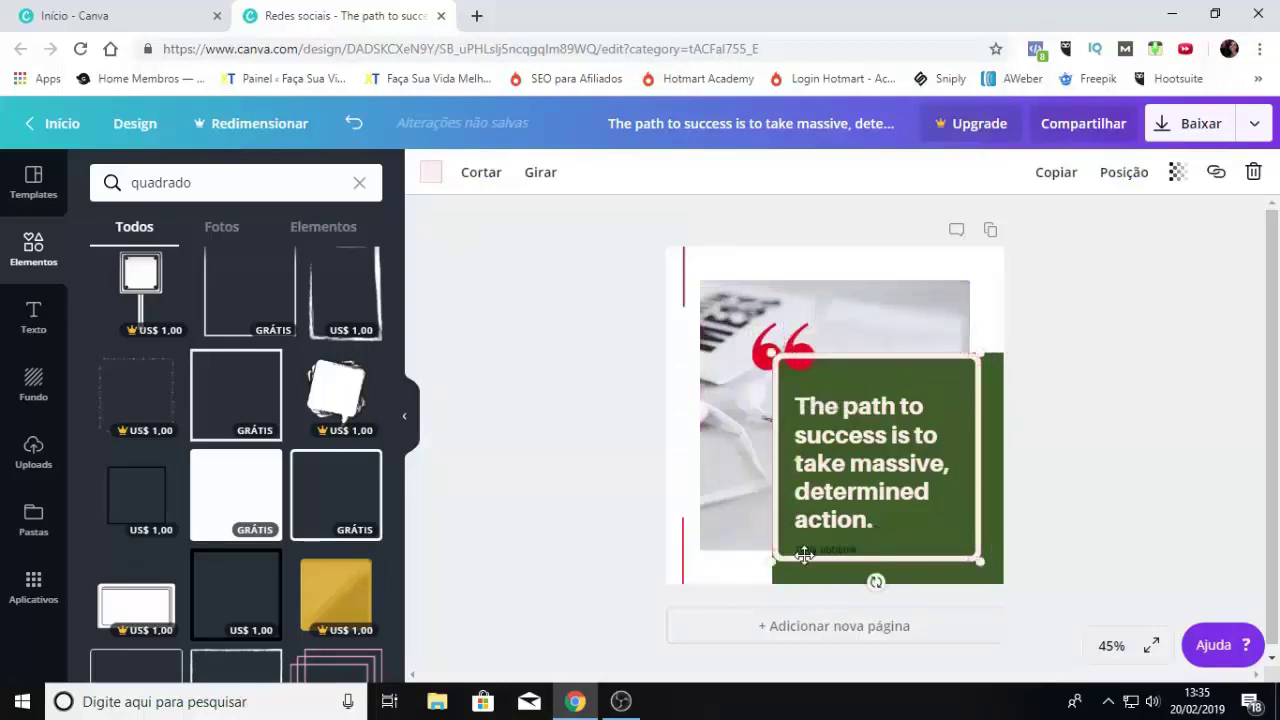
pyautogui.moveTo(972, 562); pyautogui.dragTo(998, 578)
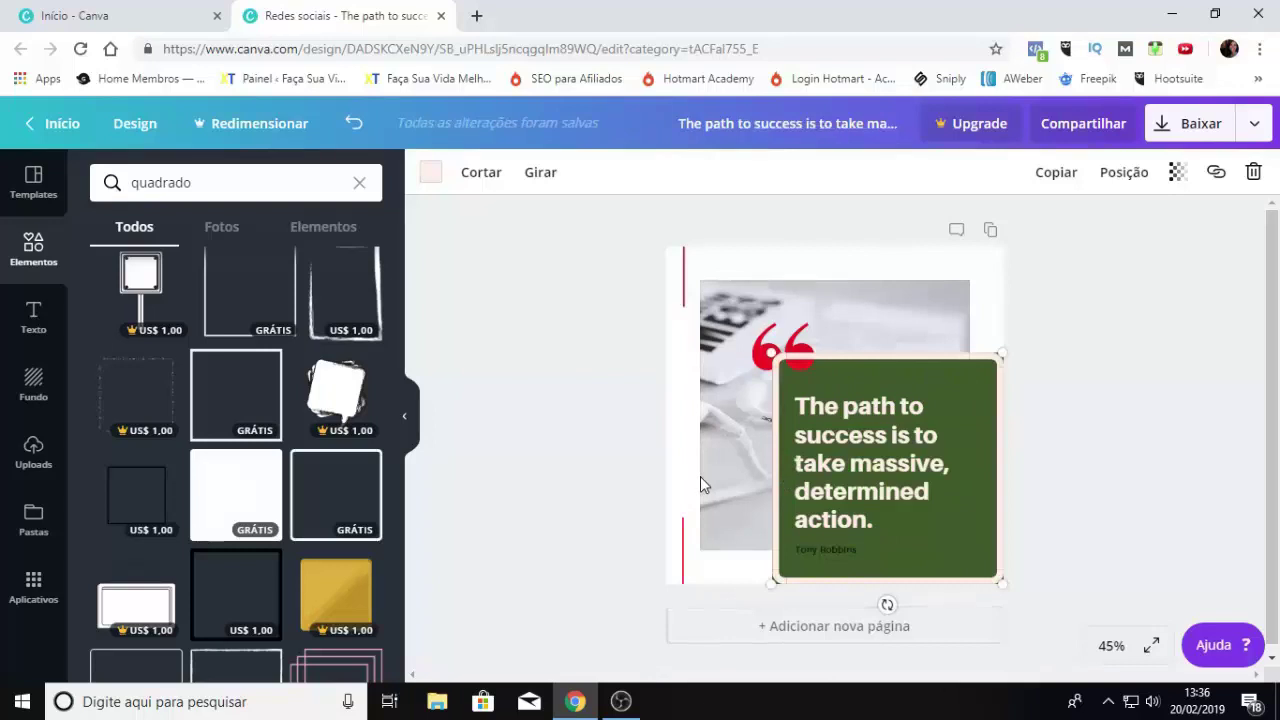
# Add a new text box and place it in the white margin above the photo
pyautogui.click(34, 322)
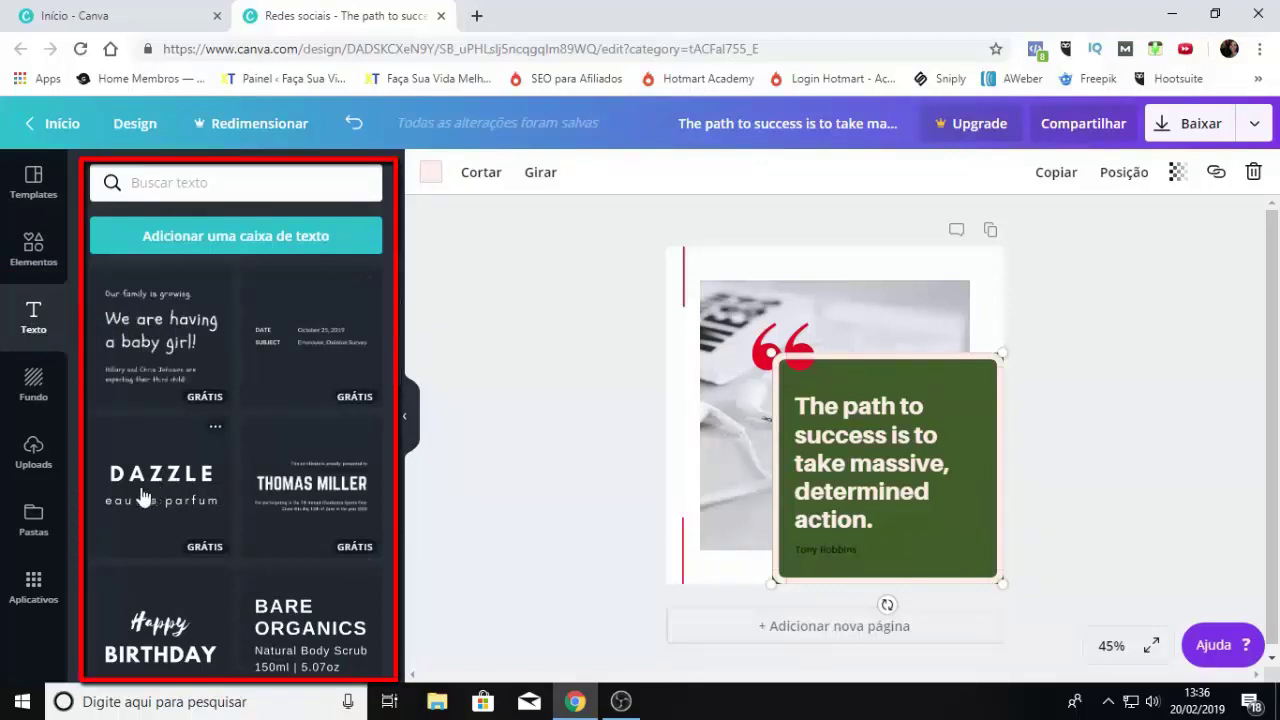
pyautogui.scroll(-3, 389, 440)
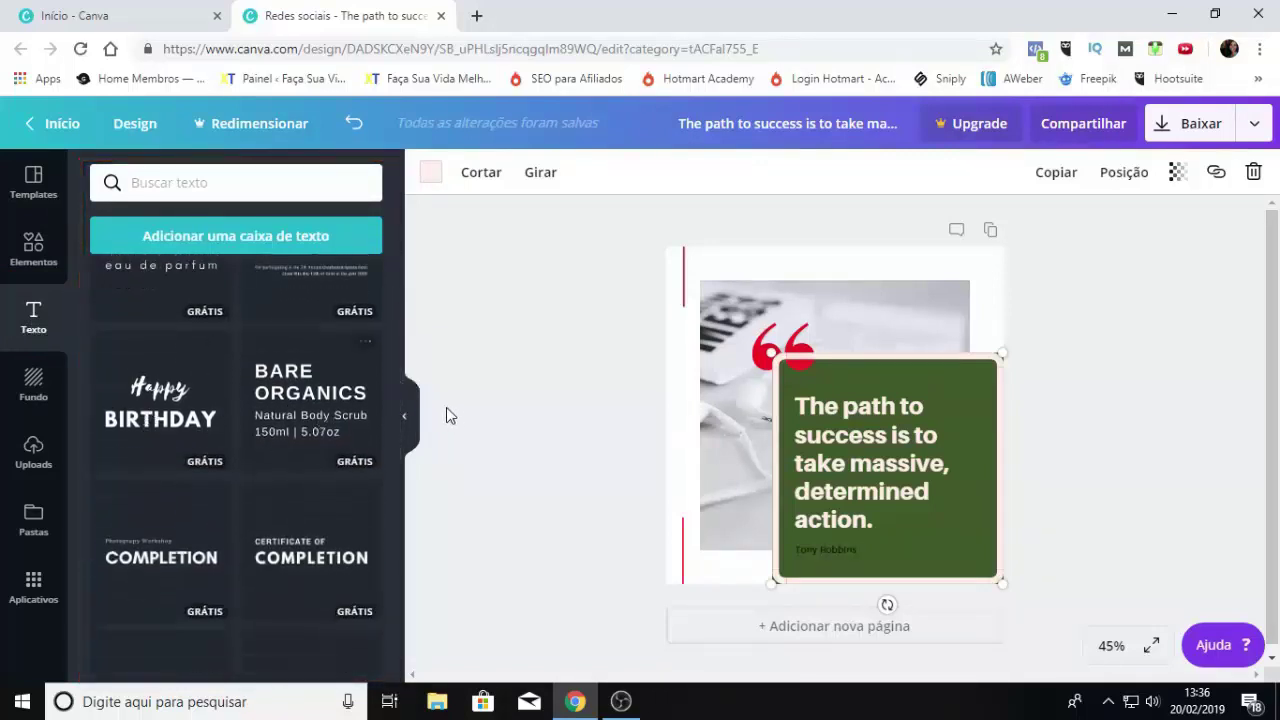
pyautogui.scroll(-1, 395, 429)
pyautogui.scroll(-5, 395, 429)
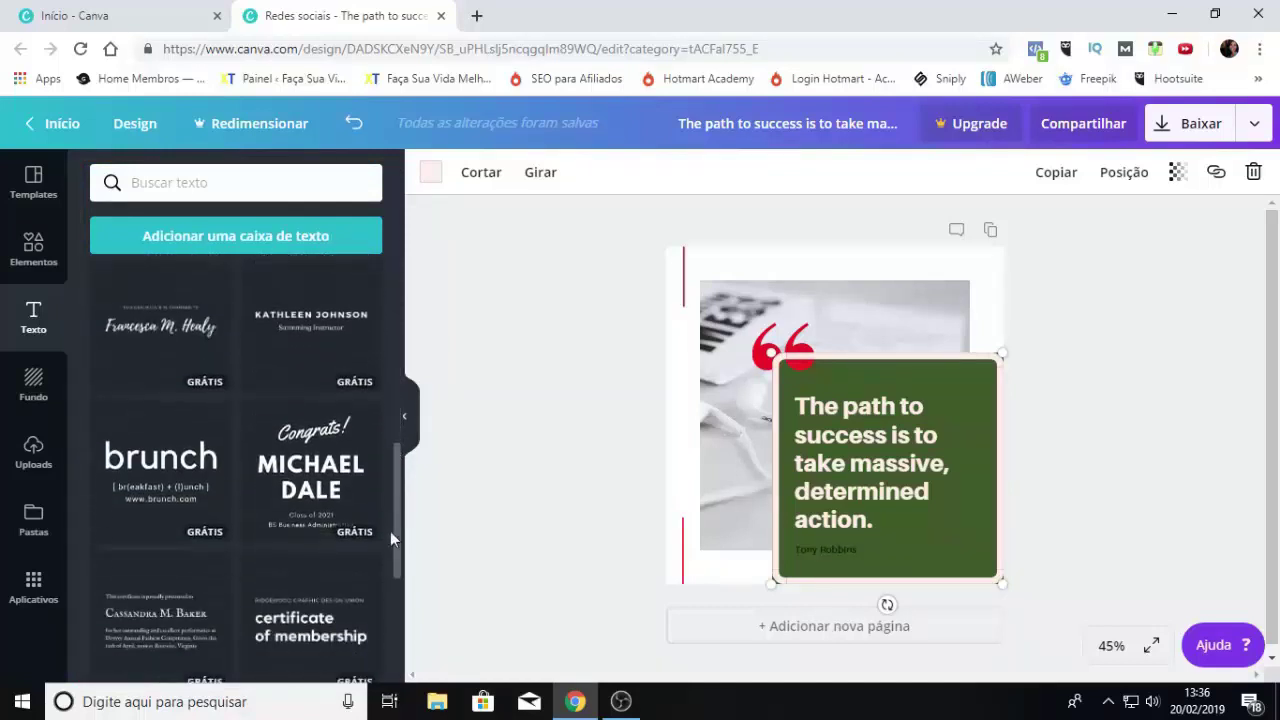
pyautogui.scroll(-2, 386, 600)
pyautogui.scroll(-2, 382, 632)
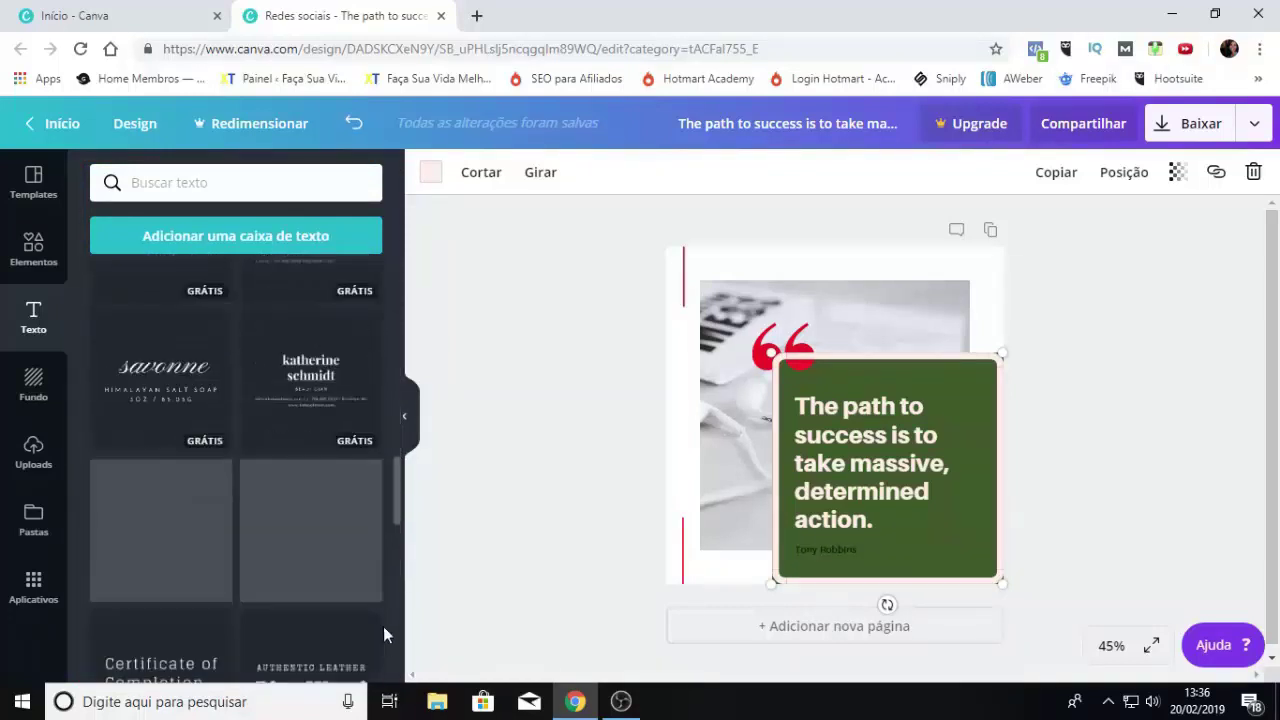
pyautogui.moveTo(398, 515); pyautogui.dragTo(398, 220)
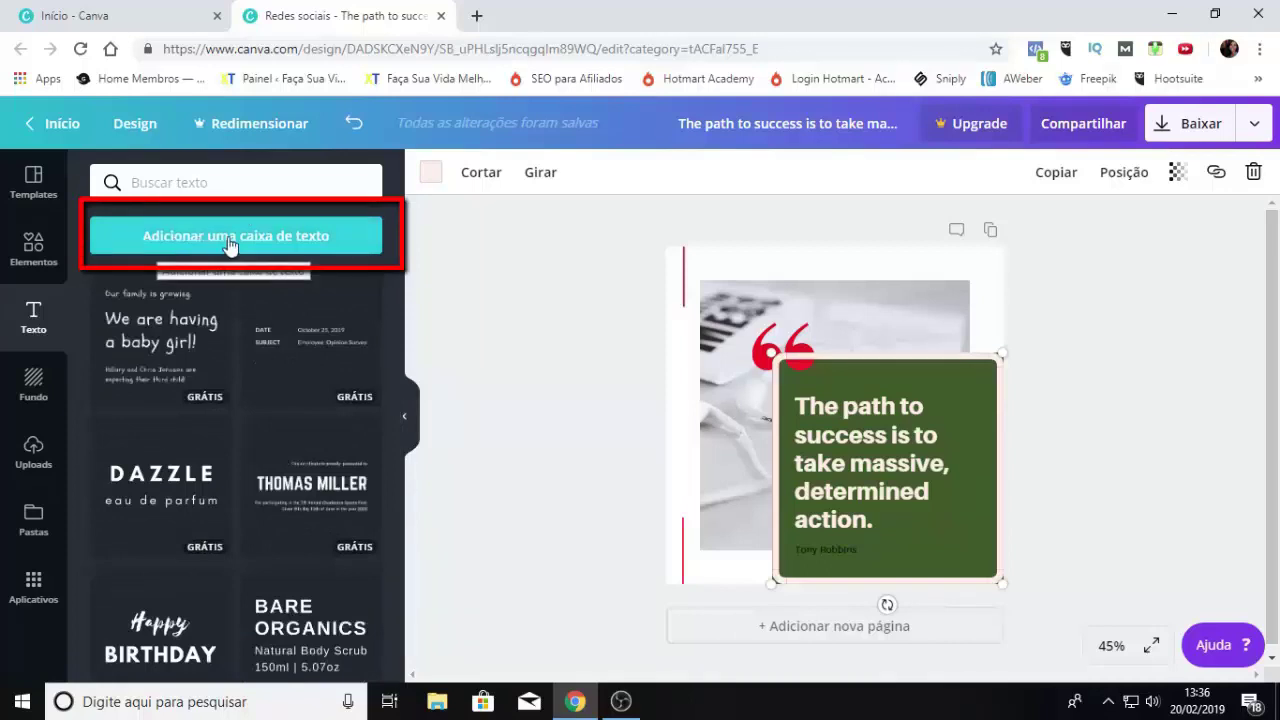
pyautogui.click(305, 240)
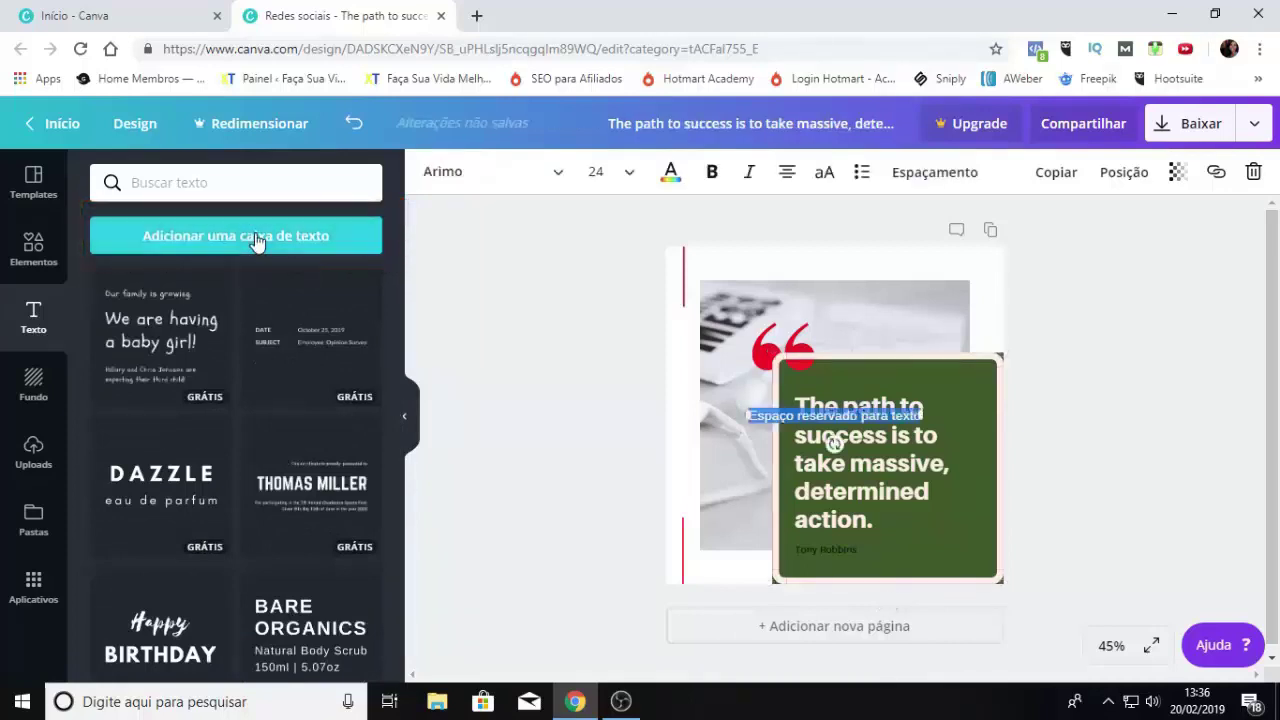
pyautogui.moveTo(803, 412); pyautogui.dragTo(799, 276)
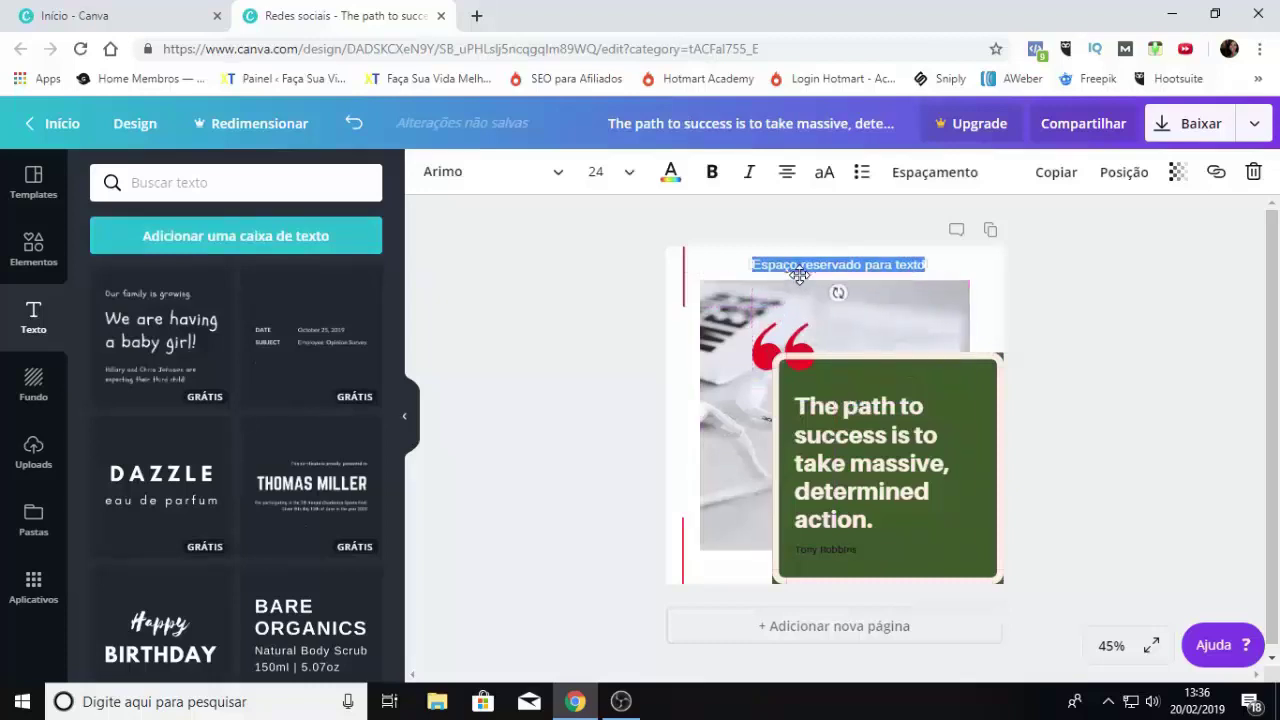
# Replace the placeholder wording in the new text box with "Teste"
pyautogui.click(901, 264)
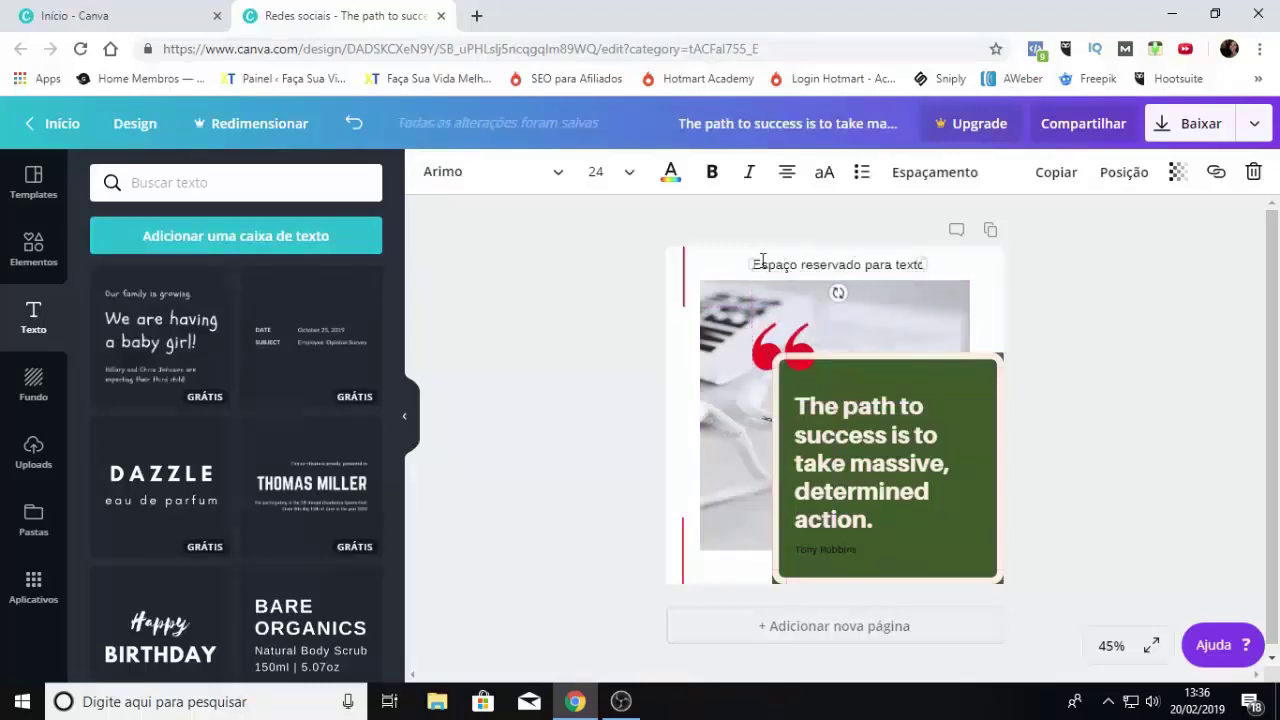
pyautogui.press('BackSpace')
pyautogui.press('BackSpace')
pyautogui.press('BackSpace')
pyautogui.press('BackSpace')
pyautogui.press('BackSpace')
pyautogui.press('BackSpace')
pyautogui.press('BackSpace')
pyautogui.press('BackSpace')
pyautogui.press('BackSpace')
pyautogui.press('BackSpace')
pyautogui.press('BackSpace')
pyautogui.press('BackSpace')
pyautogui.press('BackSpace')
pyautogui.press('BackSpace')
pyautogui.press('BackSpace')
pyautogui.press('BackSpace')
pyautogui.press('BackSpace')
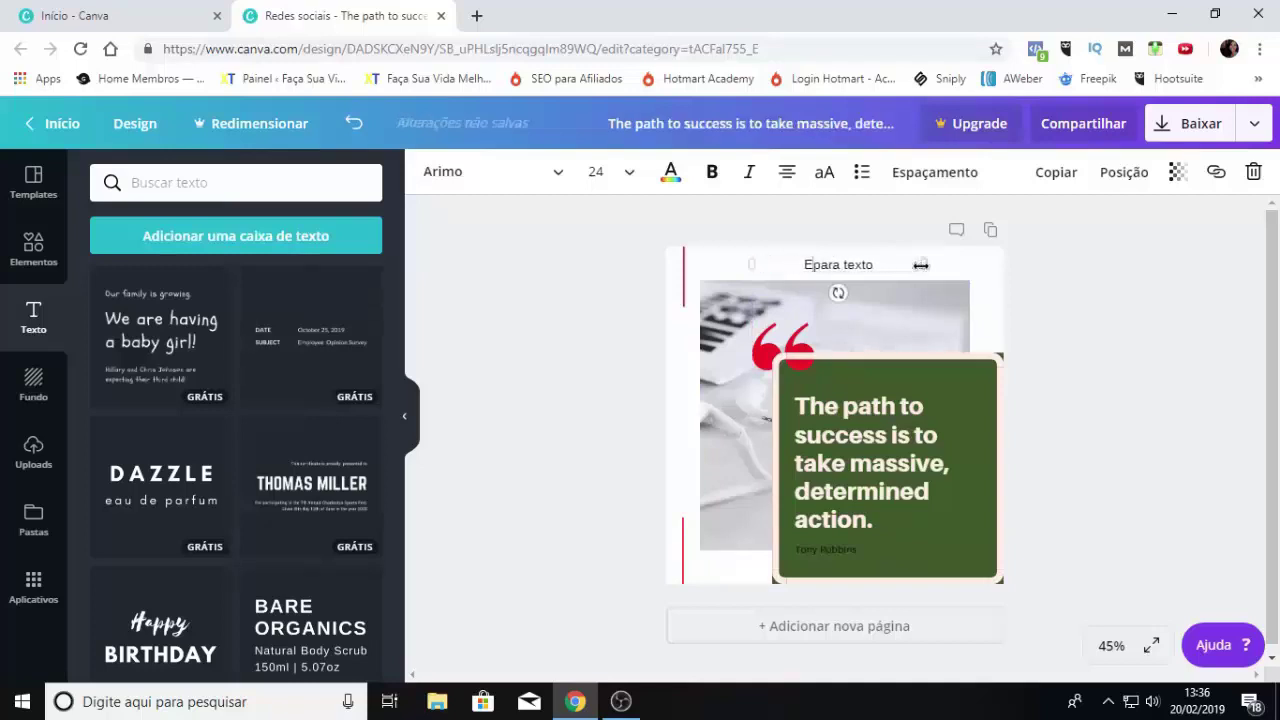
pyautogui.press('BackSpace')
pyautogui.press('BackSpace')
pyautogui.press('BackSpace')
pyautogui.press('BackSpace')
pyautogui.press('BackSpace')
pyautogui.press('BackSpace')
pyautogui.write('Tesyte')
pyautogui.press('BackSpace')
pyautogui.press('BackSpace')
pyautogui.press('BackSpace')
pyautogui.write('te')
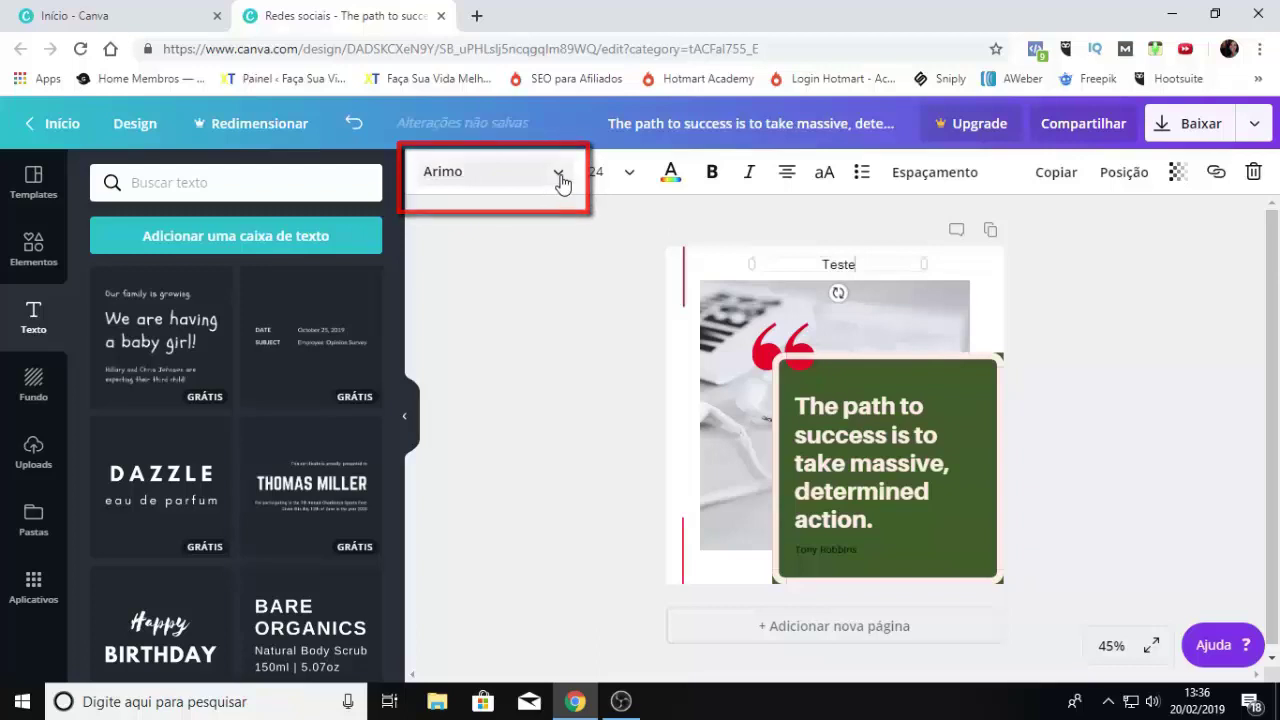
# Change the font of the whole word "Teste" to Adumu Regular
pyautogui.press('Home')
pyautogui.hotkey('shift', 'Right')
pyautogui.hotkey('shift', 'Right')
pyautogui.hotkey('shift', 'Right')
pyautogui.hotkey('shift', 'Right')
pyautogui.hotkey('shift', 'Right')
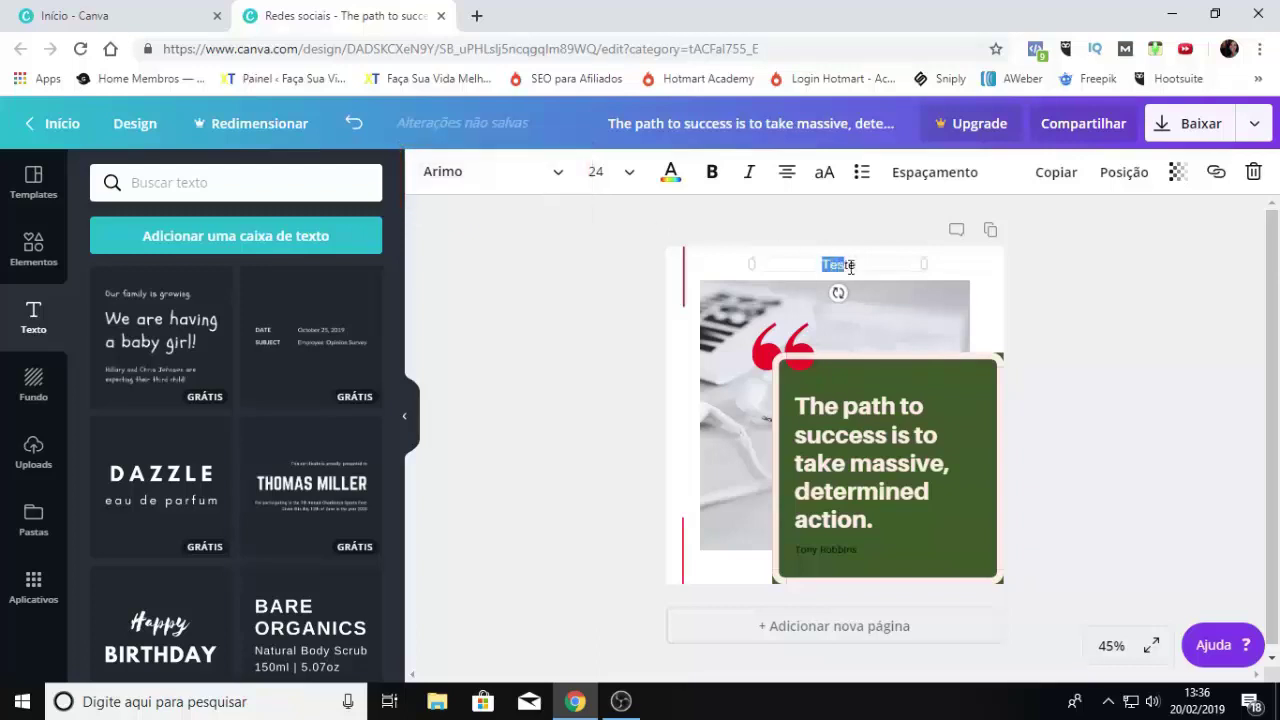
pyautogui.click(556, 180)
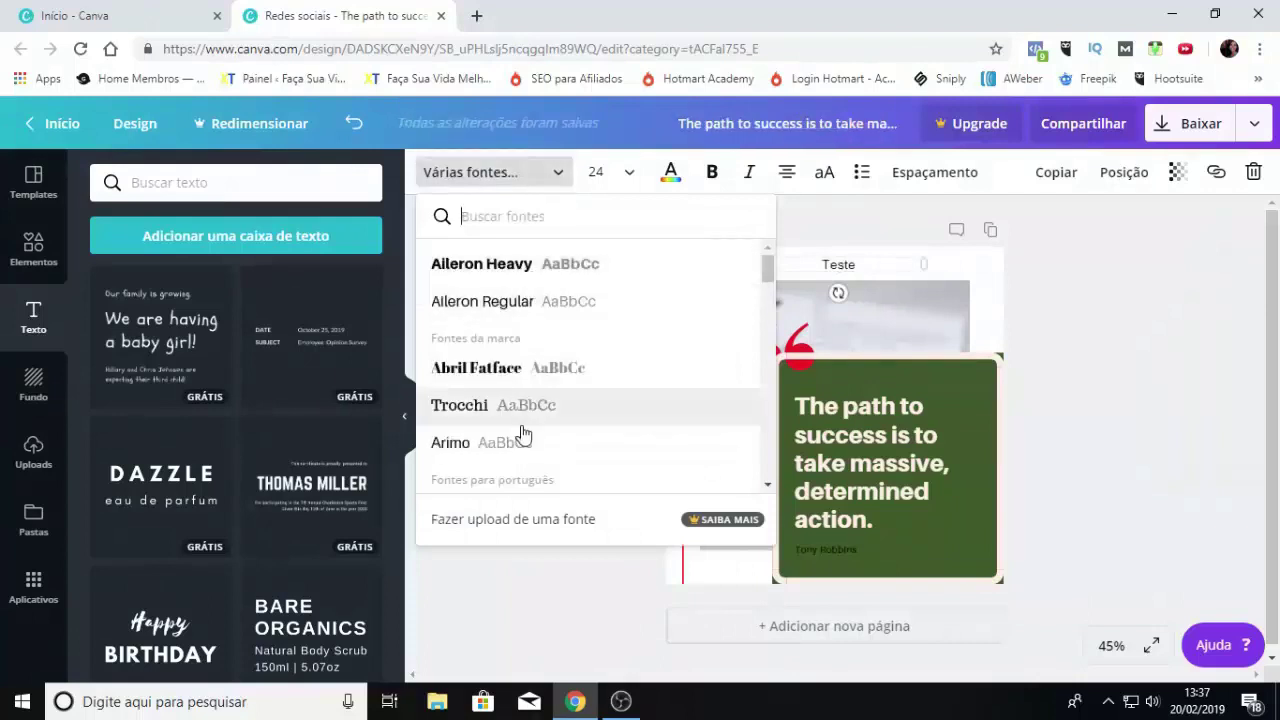
pyautogui.moveTo(771, 271); pyautogui.dragTo(751, 334)
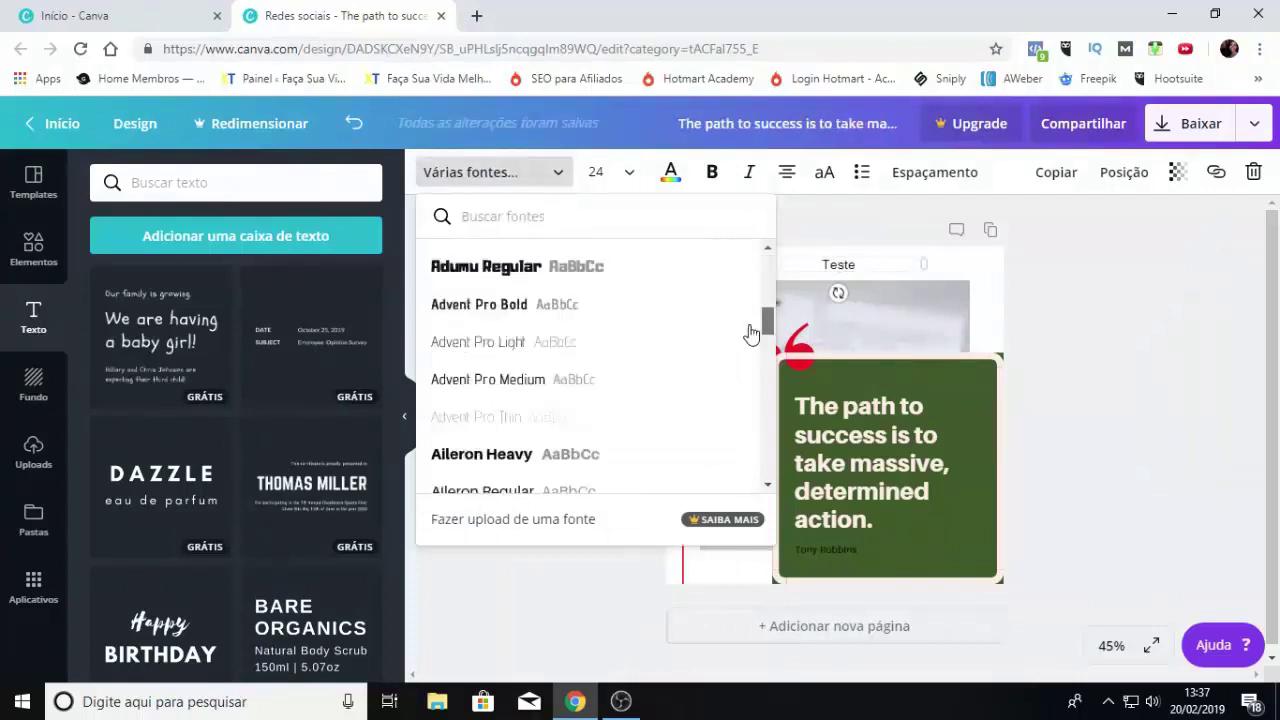
pyautogui.click(486, 266)
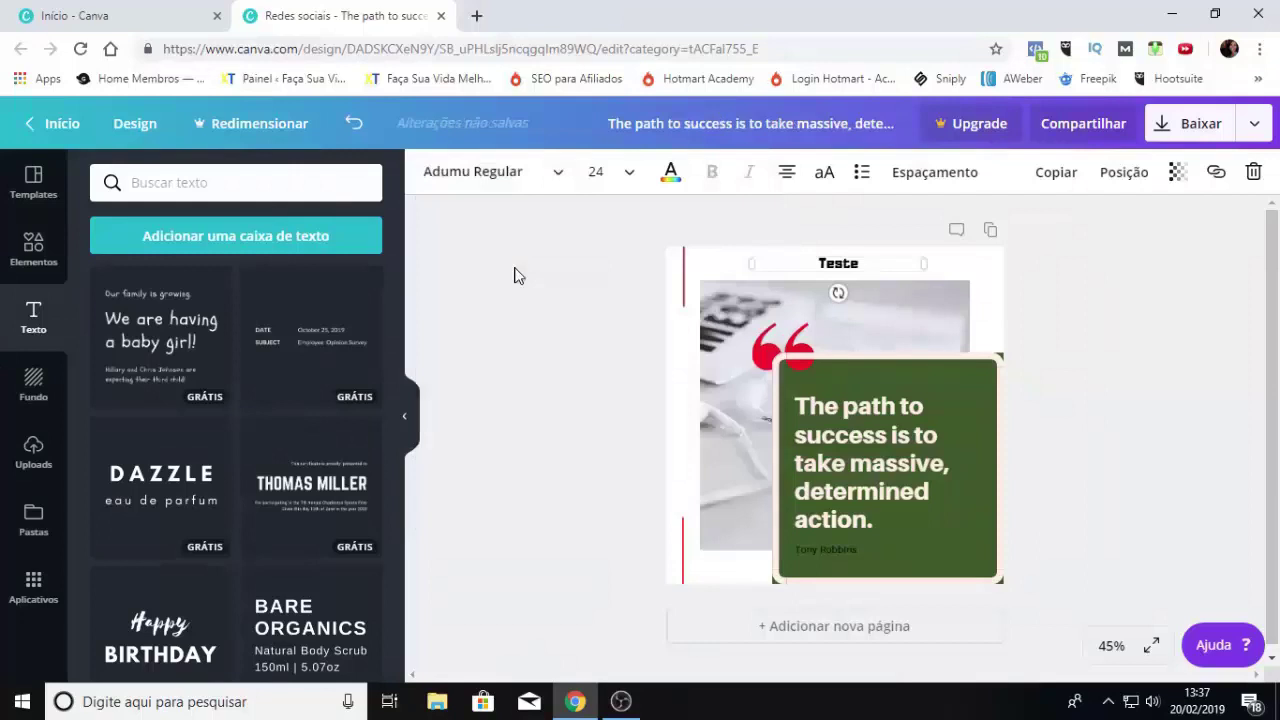
# Set the "Teste" text to size 32 and colour it with the red brand colour
pyautogui.click(629, 173)
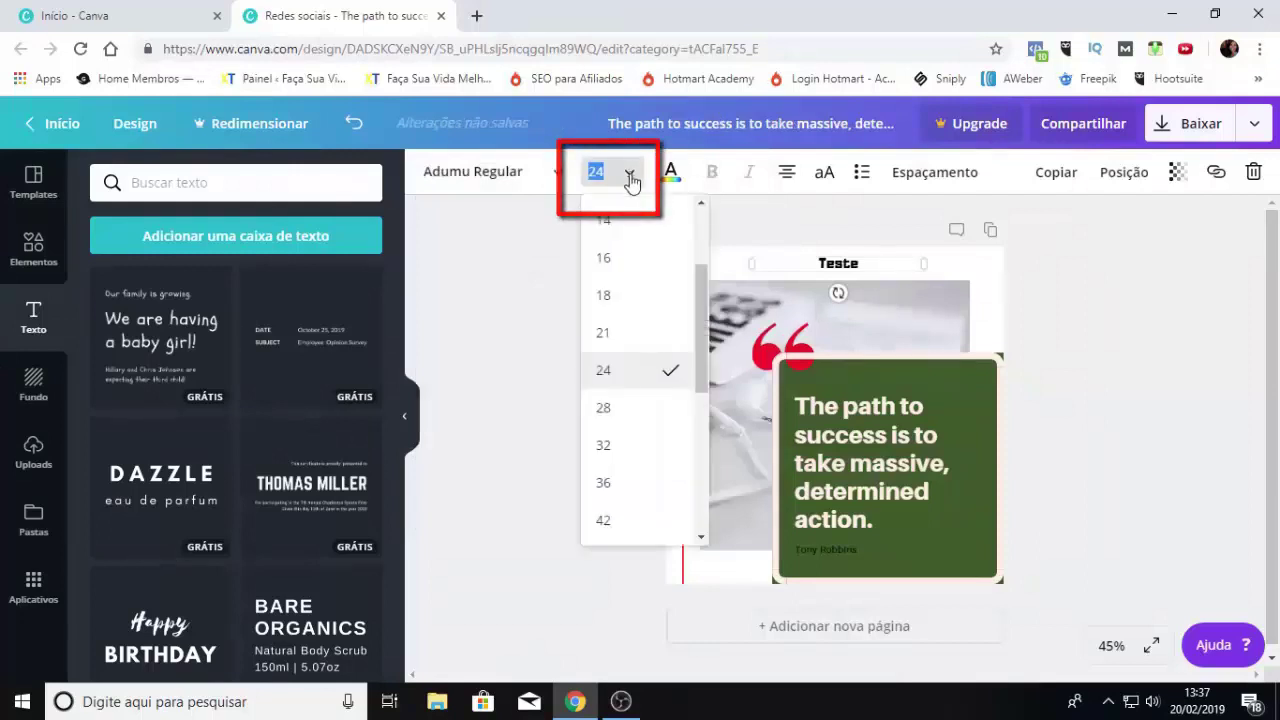
pyautogui.click(611, 446)
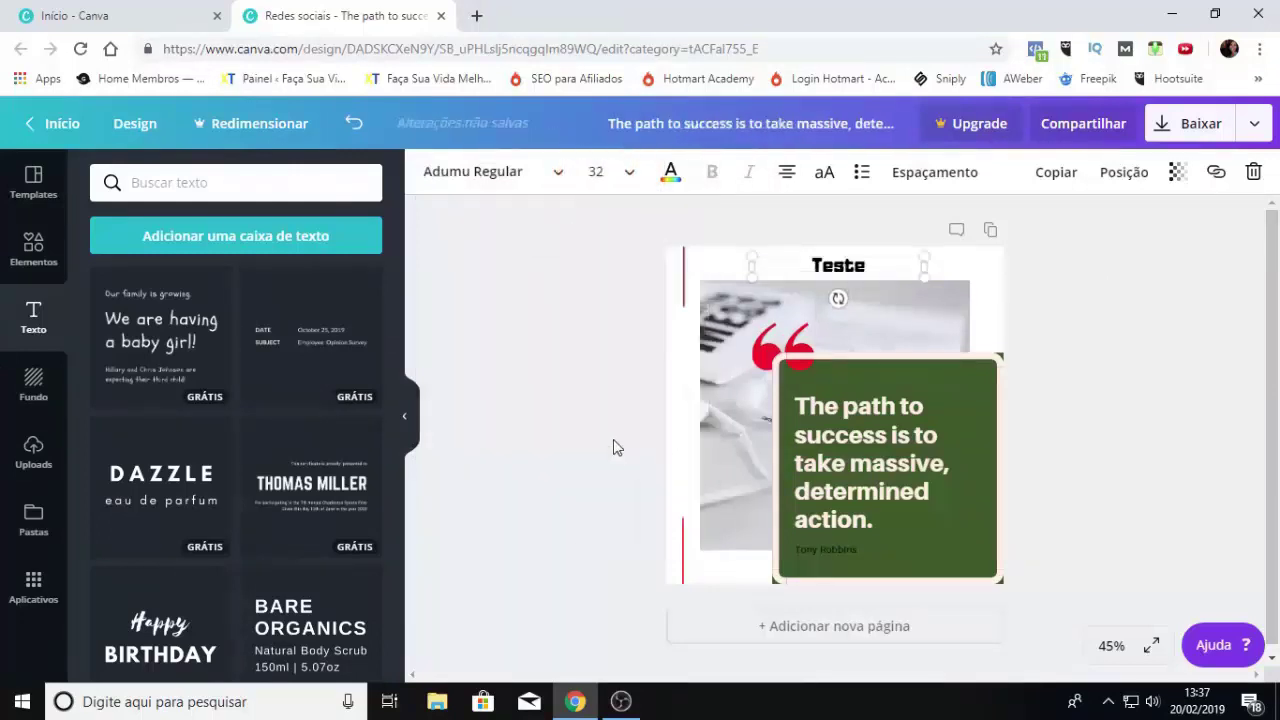
pyautogui.click(672, 176)
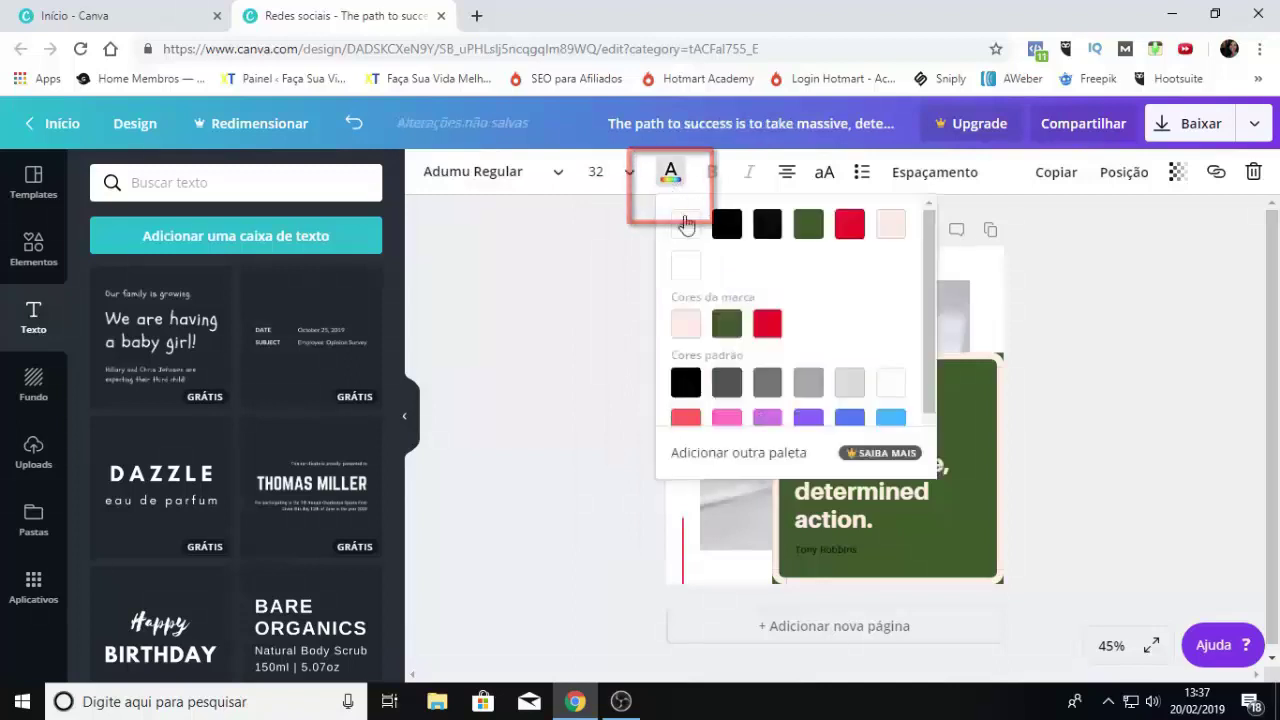
pyautogui.click(852, 226)
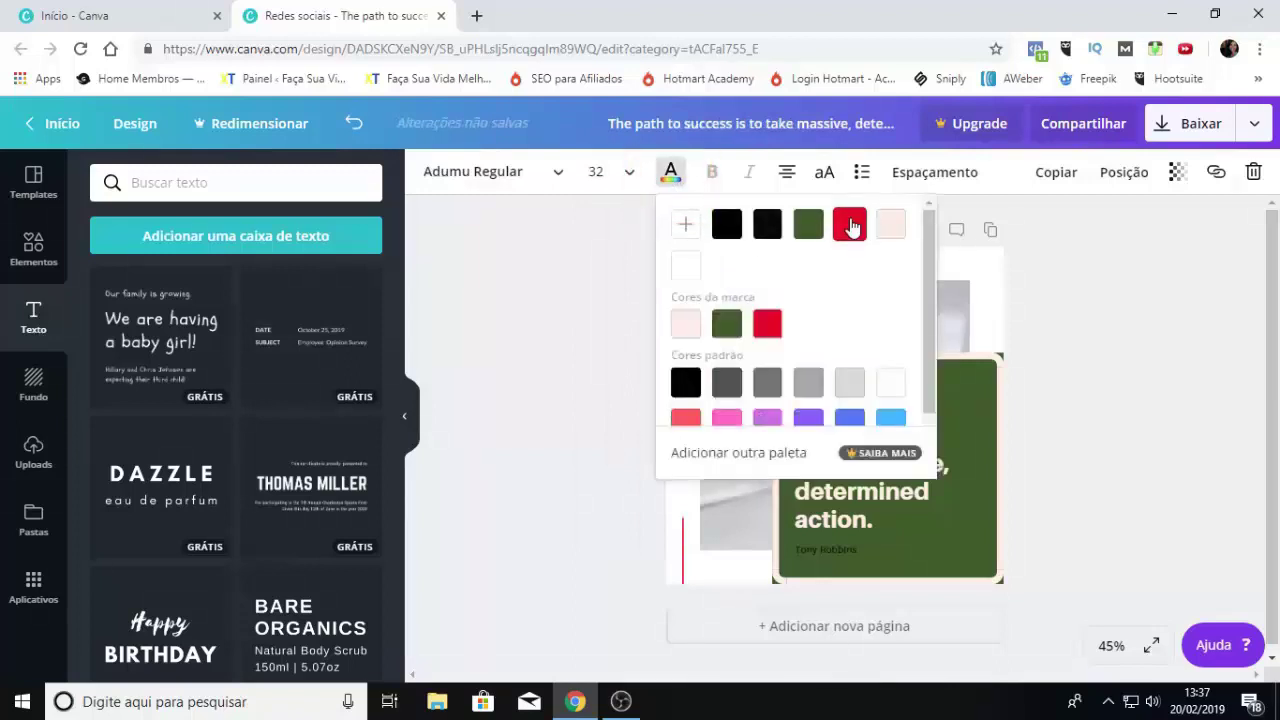
pyautogui.click(556, 318)
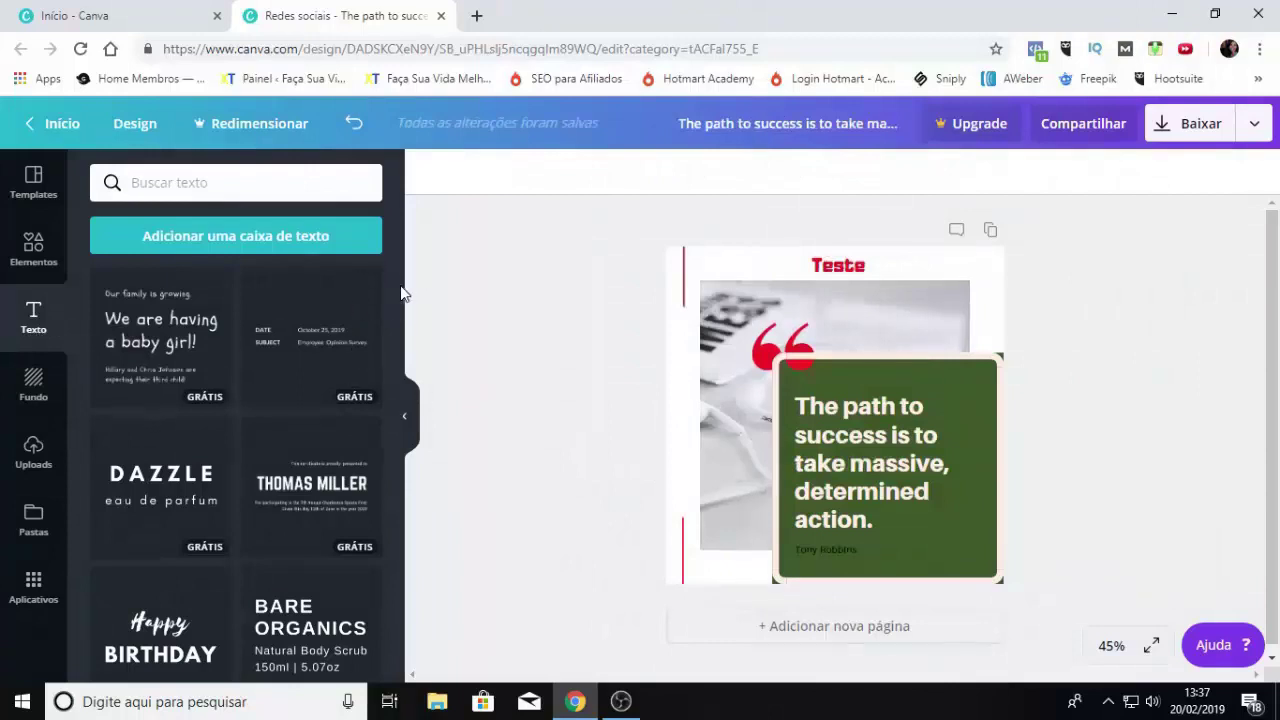
# Open the background library and add a new blank page after the quote design
pyautogui.scroll(-10, 392, 417)
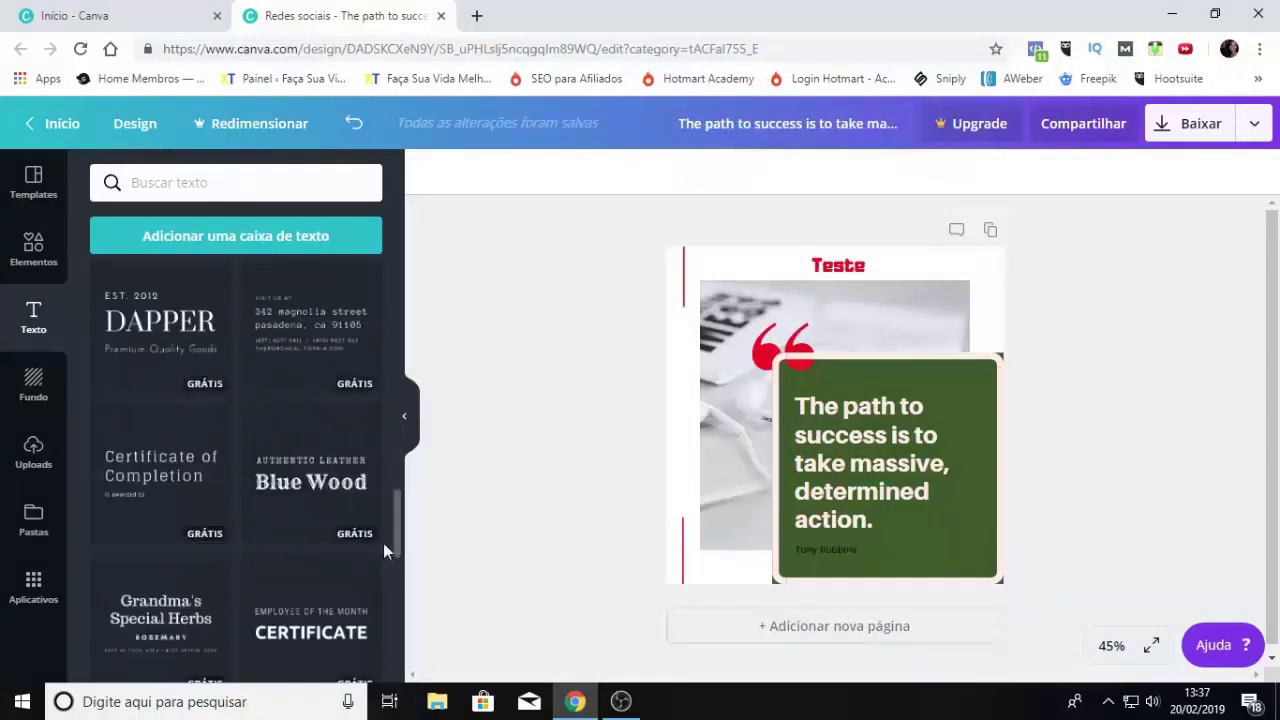
pyautogui.scroll(-10, 383, 570)
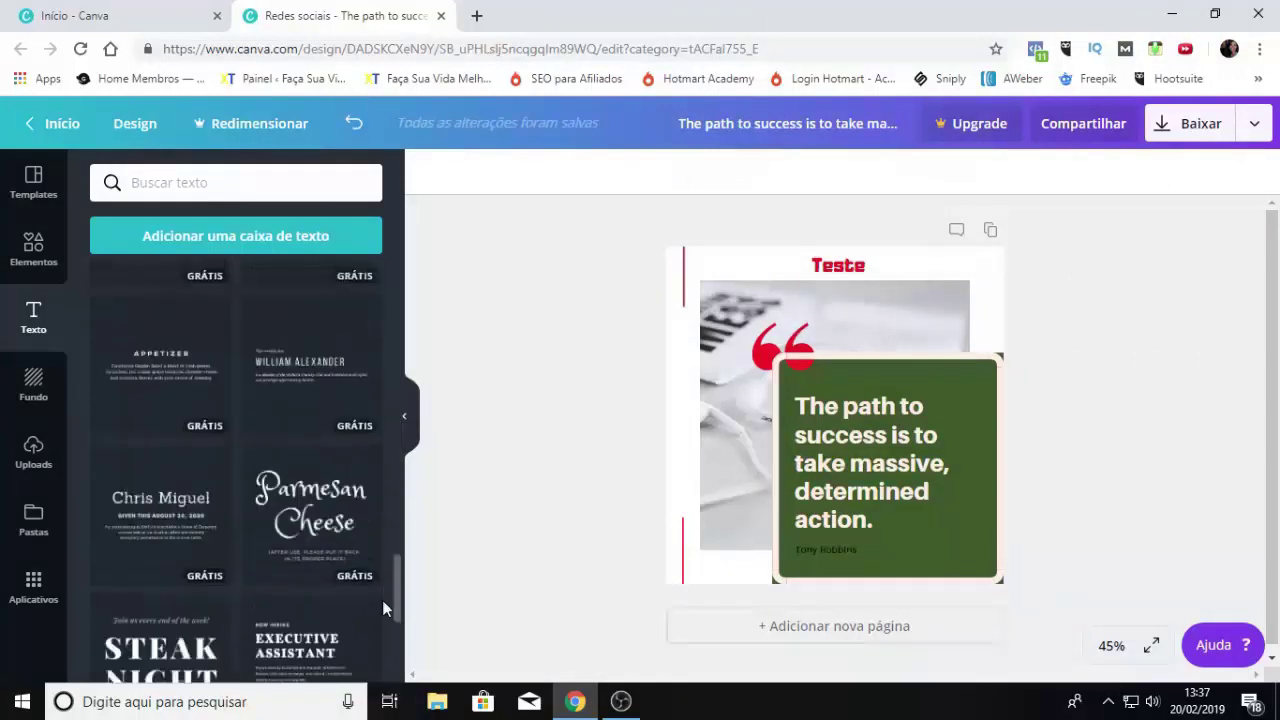
pyautogui.click(35, 385)
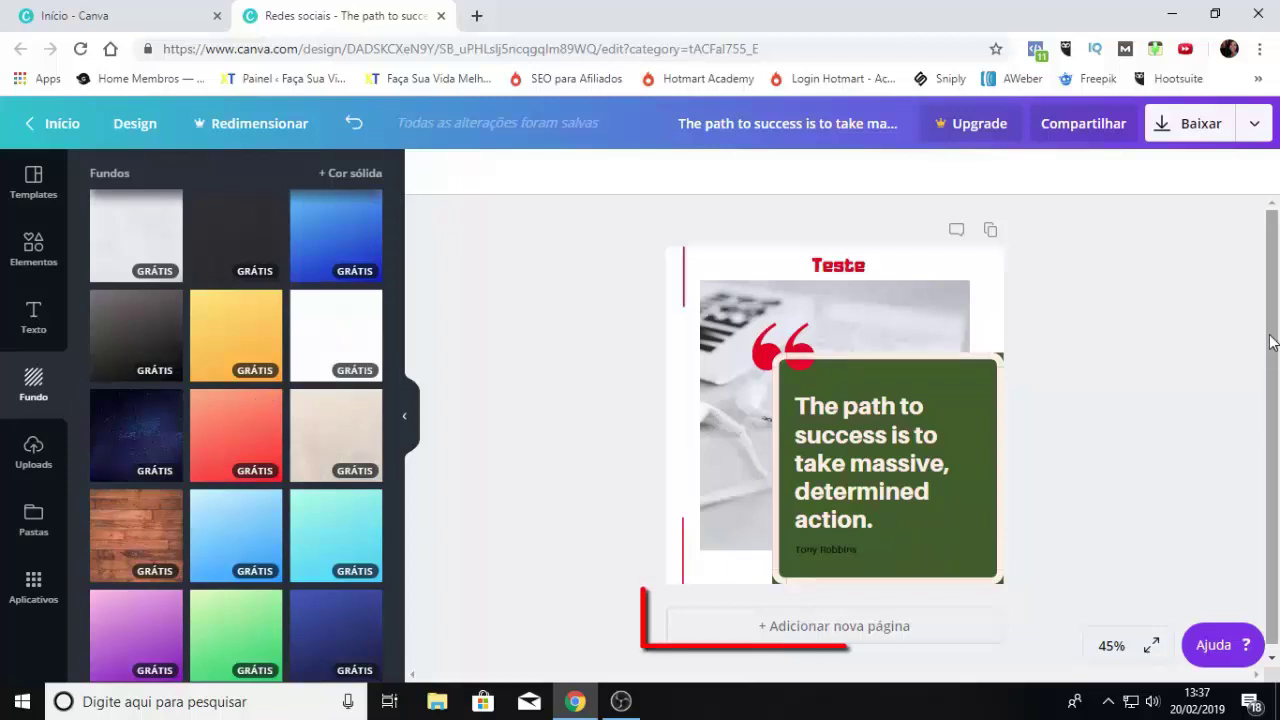
pyautogui.click(836, 624)
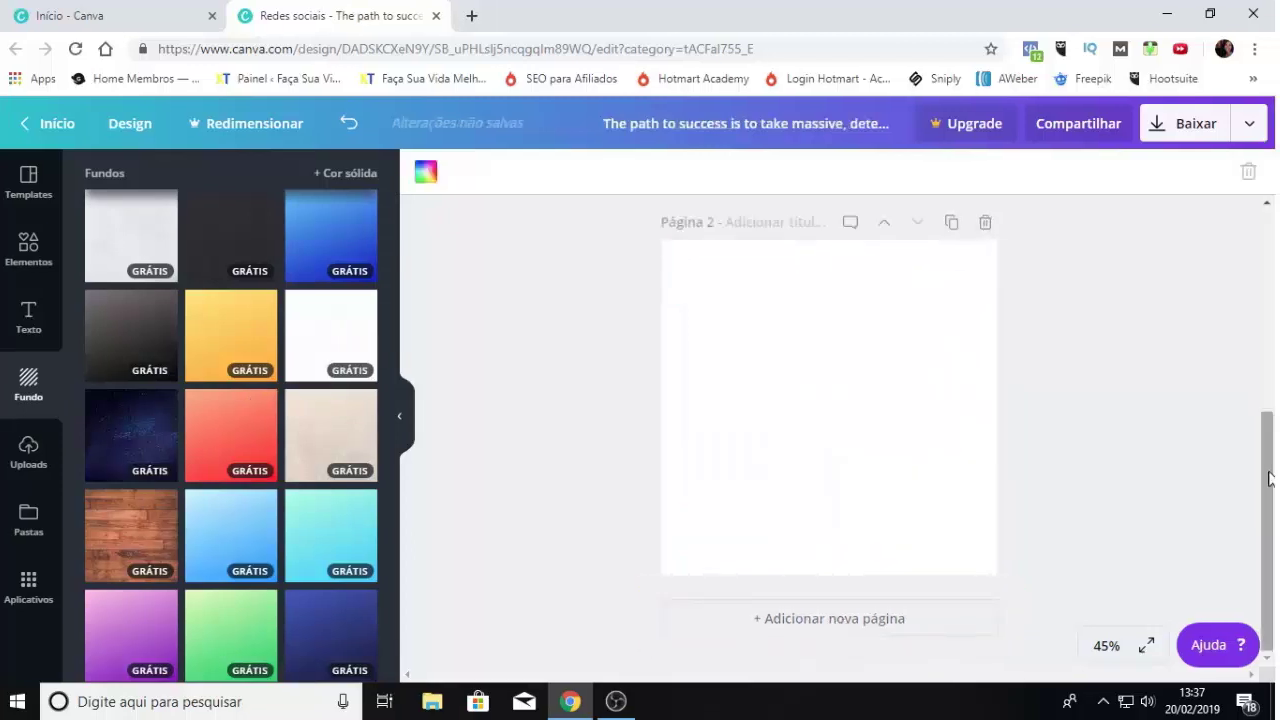
# Apply the free pink-to-purple gradient background to the blank second page
pyautogui.moveTo(1268, 479)
pyautogui.mouseDown()
pyautogui.moveTo(1268, 287)
pyautogui.moveTo(1273, 481)
pyautogui.mouseUp()
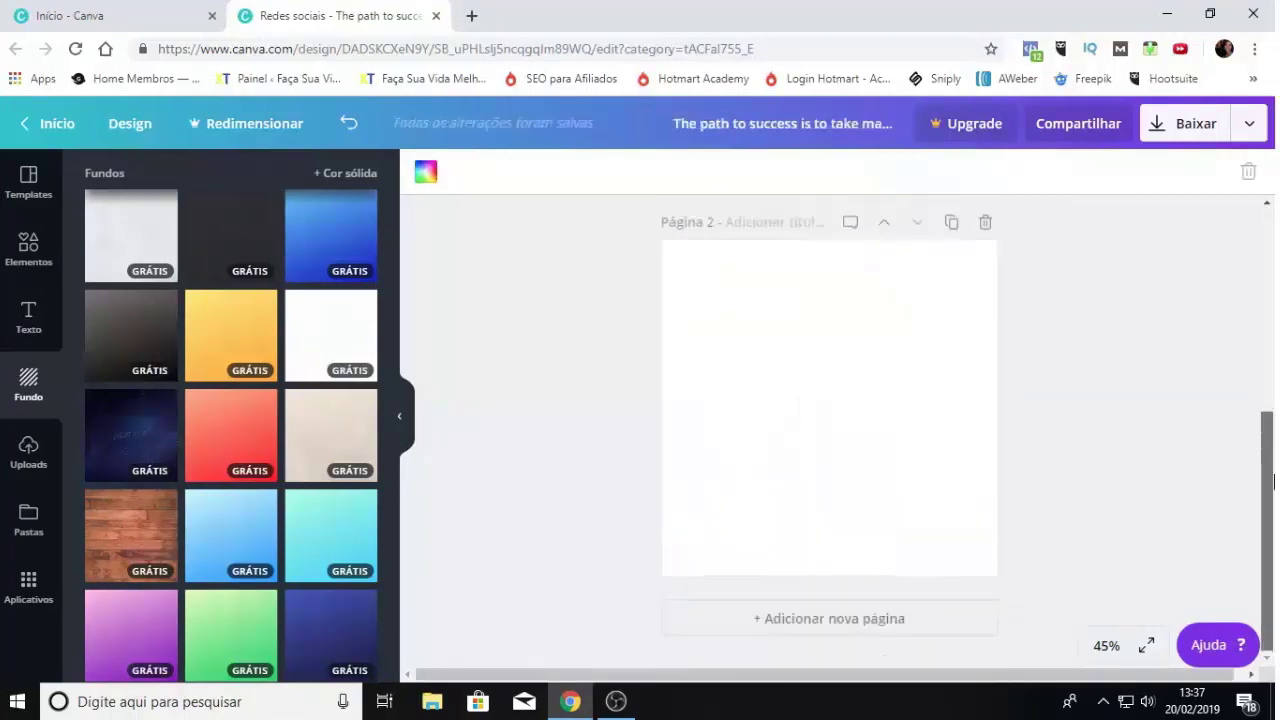
pyautogui.moveTo(396, 325); pyautogui.dragTo(406, 424)
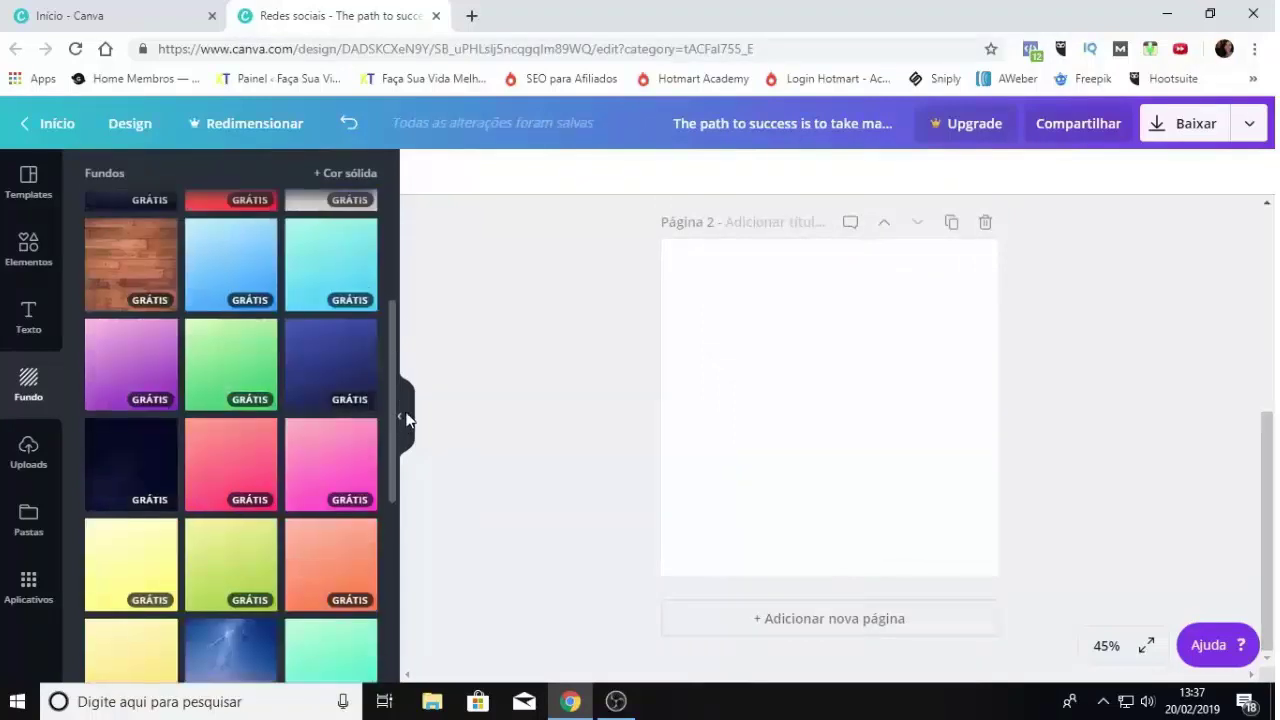
pyautogui.click(131, 364)
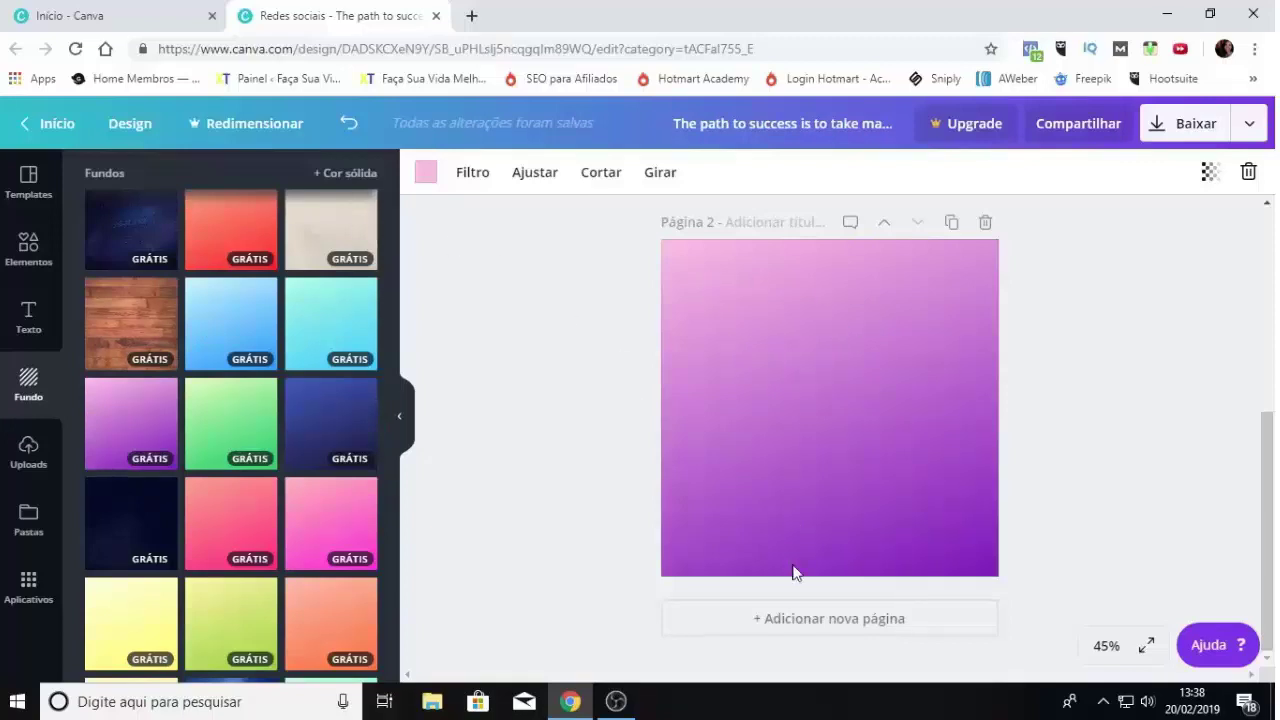
# Upload the image IMG_1683-removebg from the Downloads folder and place it on page 2 at nearly the full page width
pyautogui.click(30, 455)
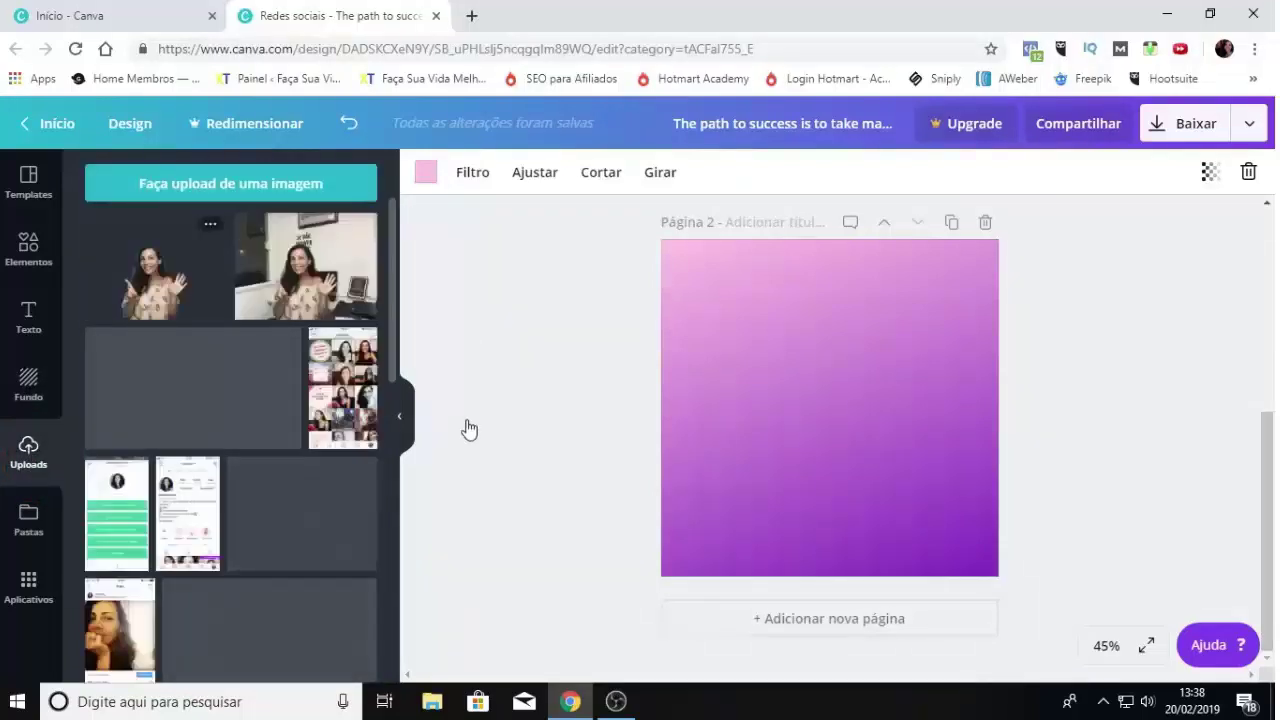
pyautogui.scroll(-2, 258, 394)
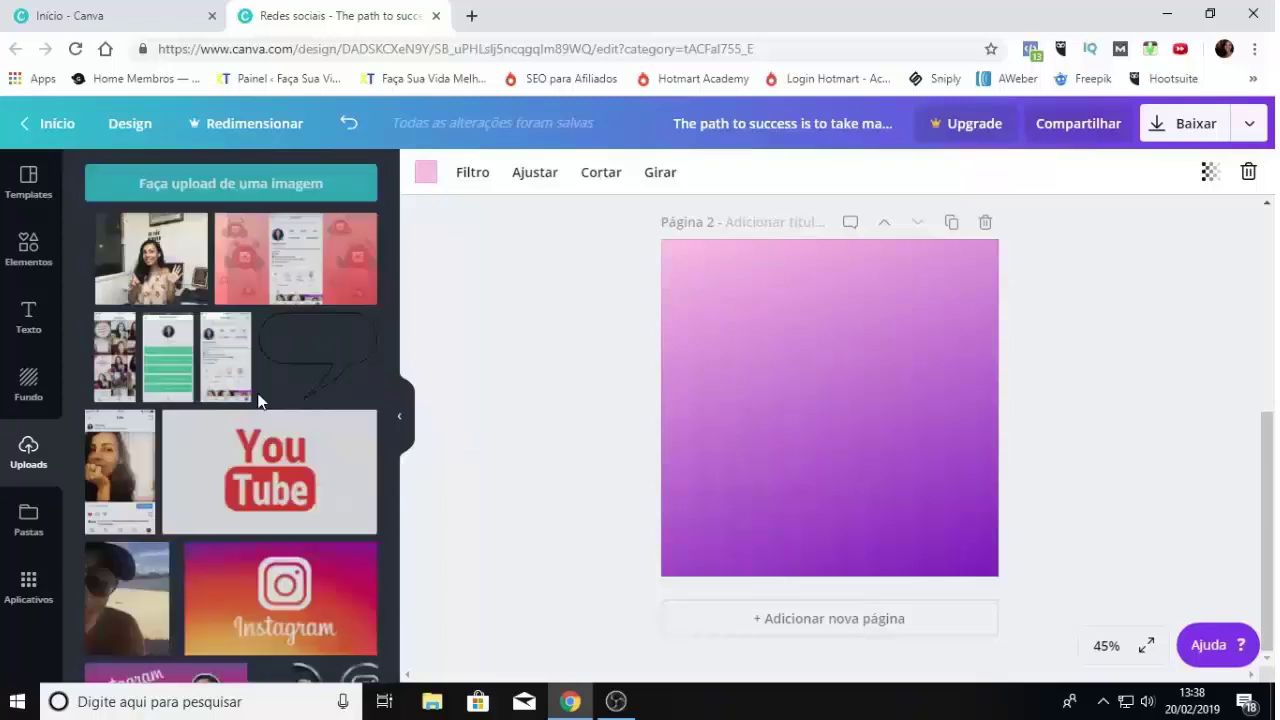
pyautogui.click(230, 183)
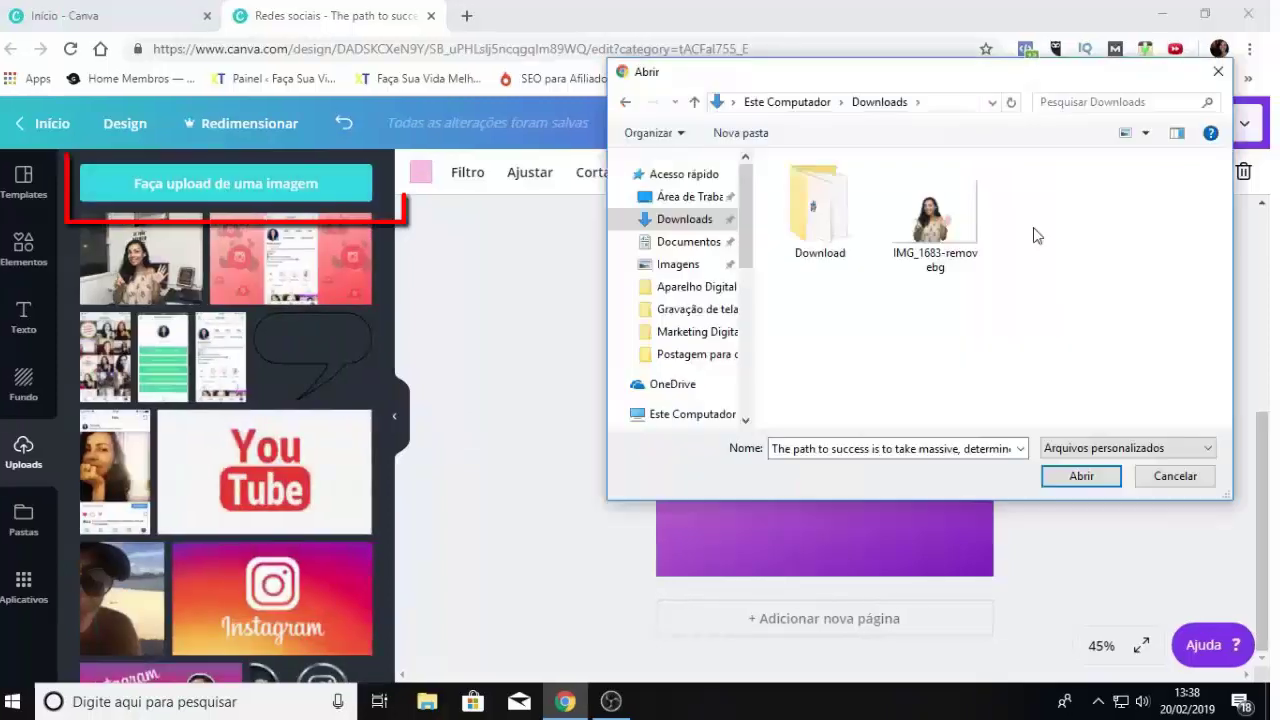
pyautogui.click(925, 230)
pyautogui.doubleClick(925, 230)
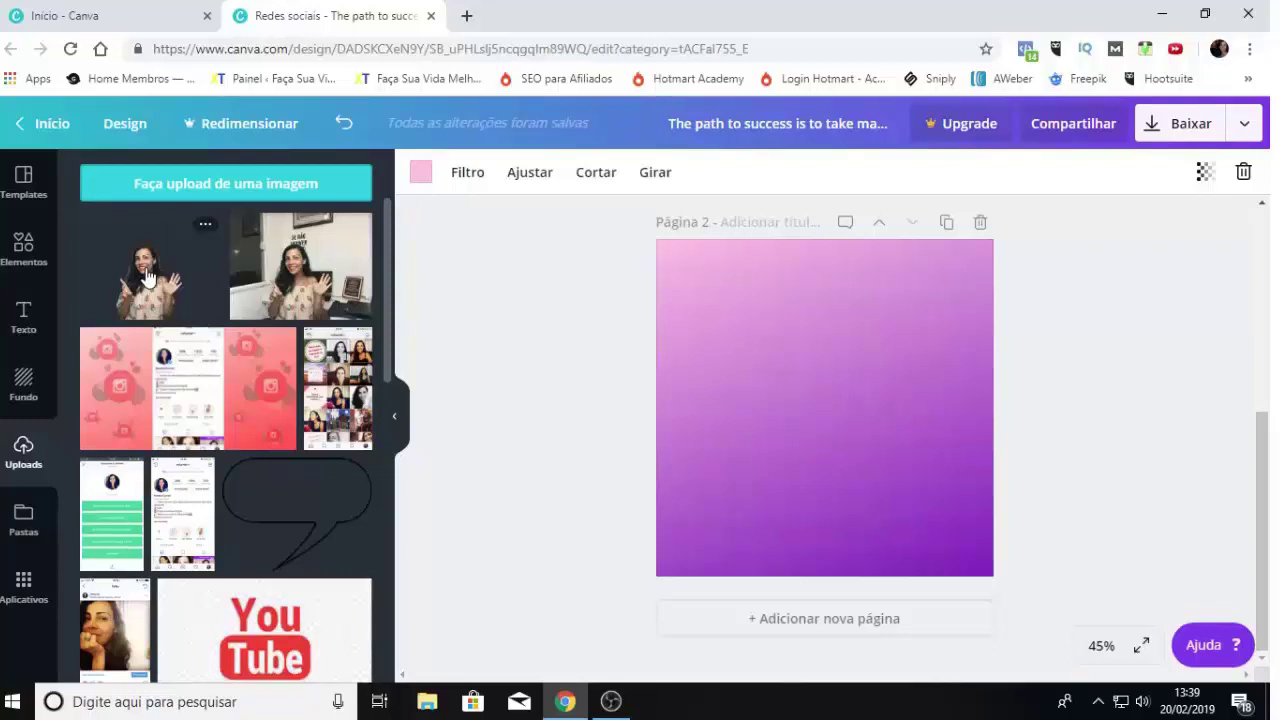
pyautogui.click(145, 278)
pyautogui.moveTo(745, 370); pyautogui.dragTo(651, 264)
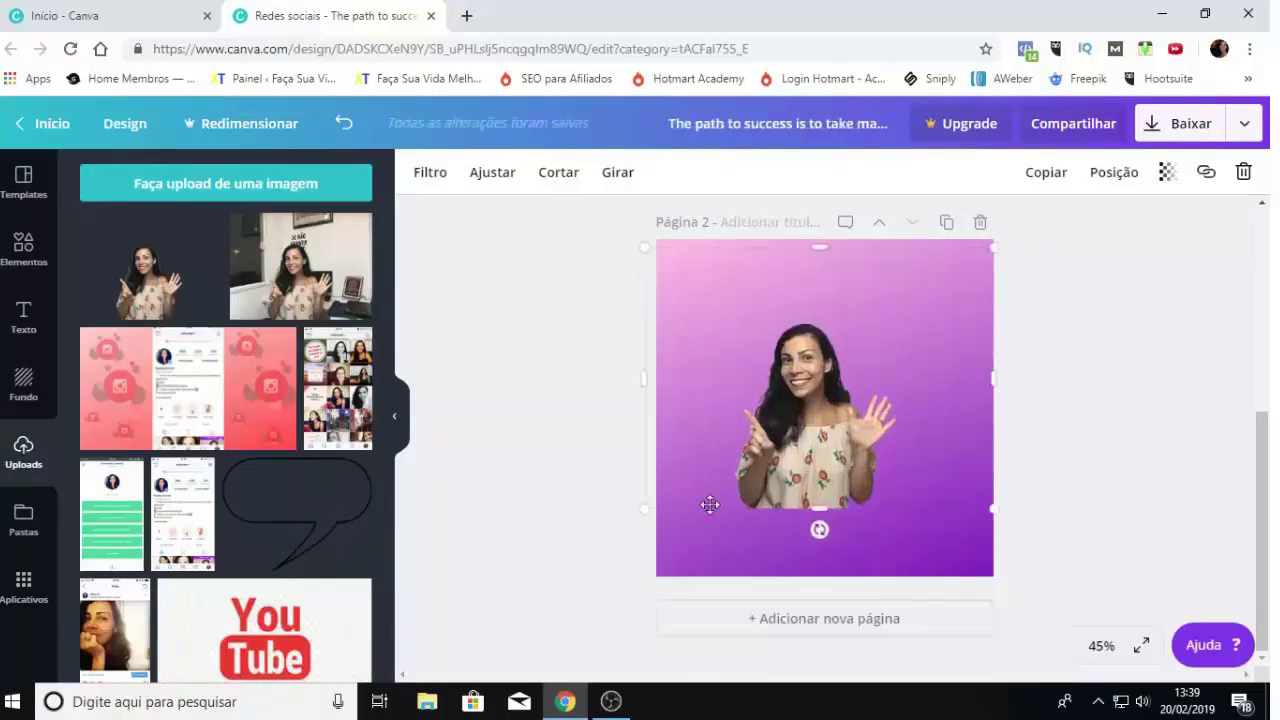
# Crop the cut-out photo on page 2 closely around the woman and enlarge the cropped image slightly
pyautogui.click(555, 174)
pyautogui.moveTo(734, 318); pyautogui.dragTo(752, 331)
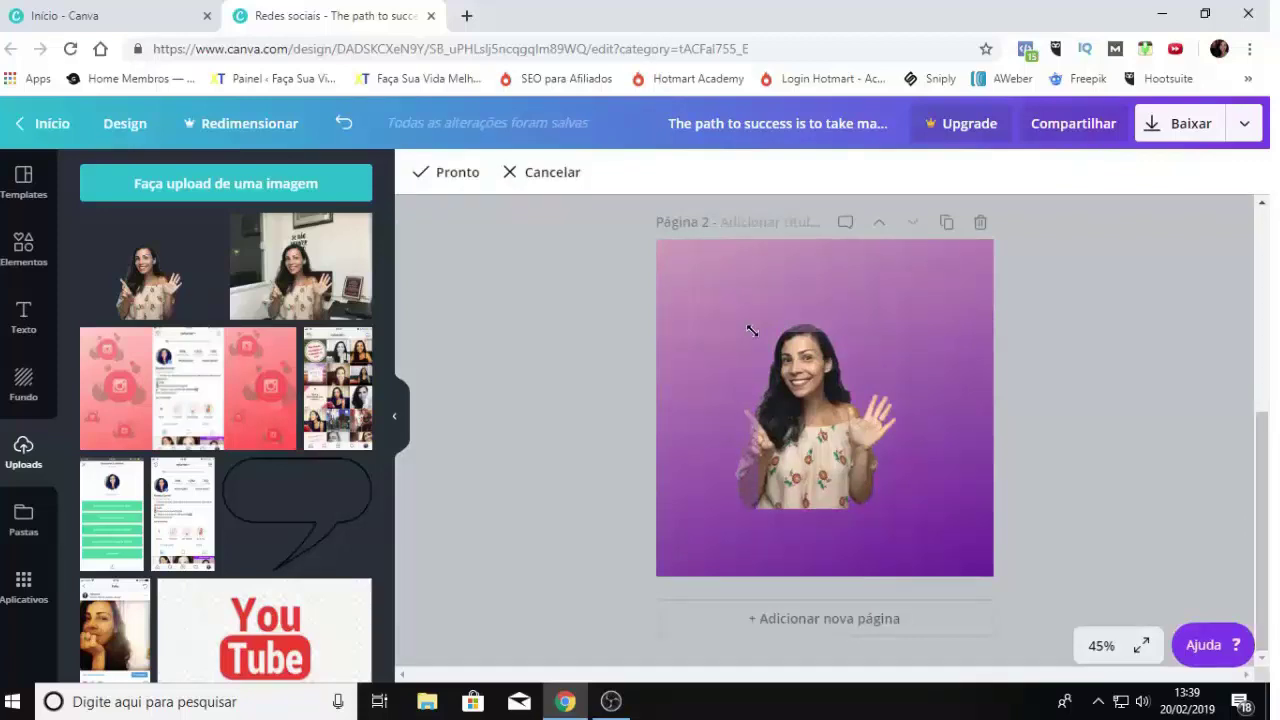
pyautogui.moveTo(752, 331); pyautogui.dragTo(734, 327)
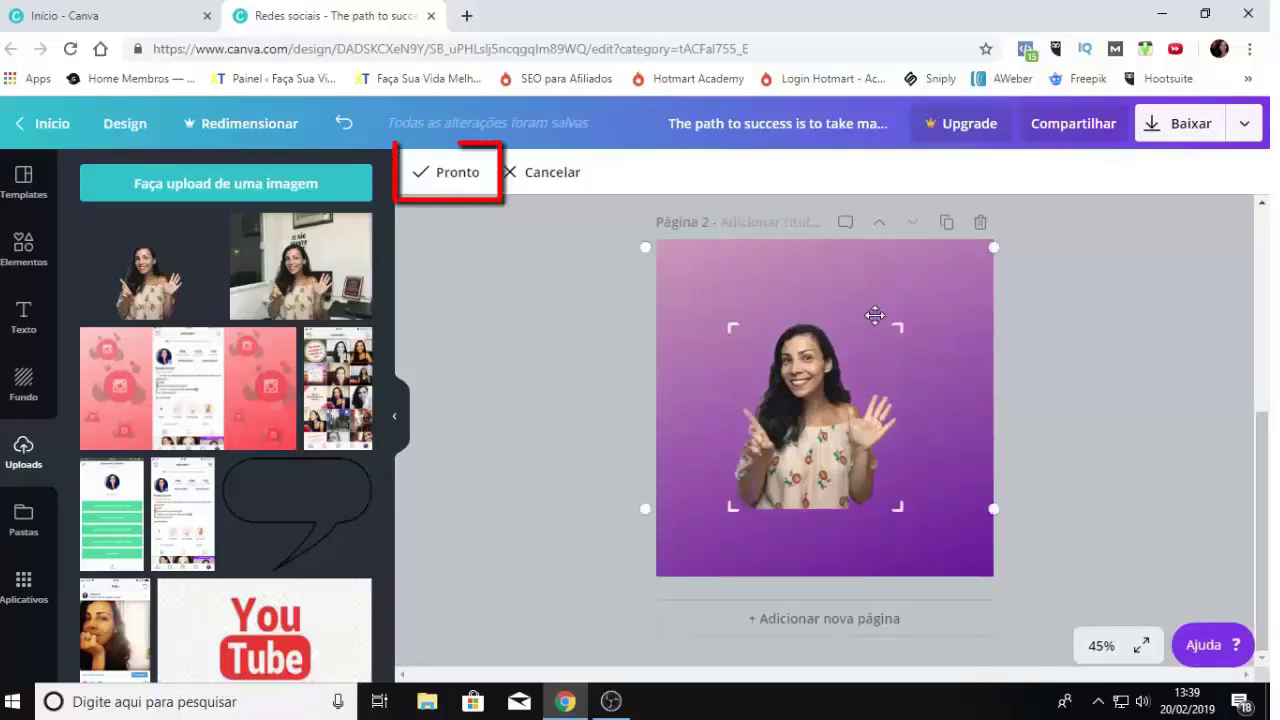
pyautogui.press('Return')
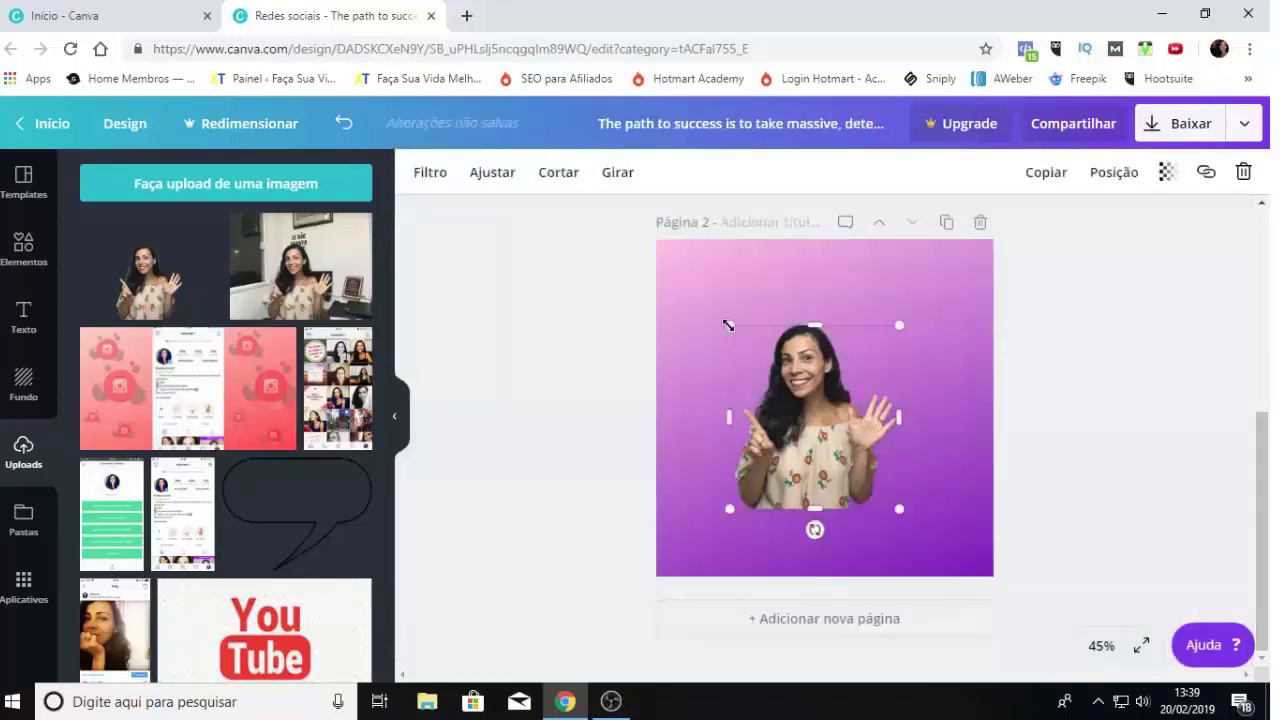
pyautogui.press('Escape')
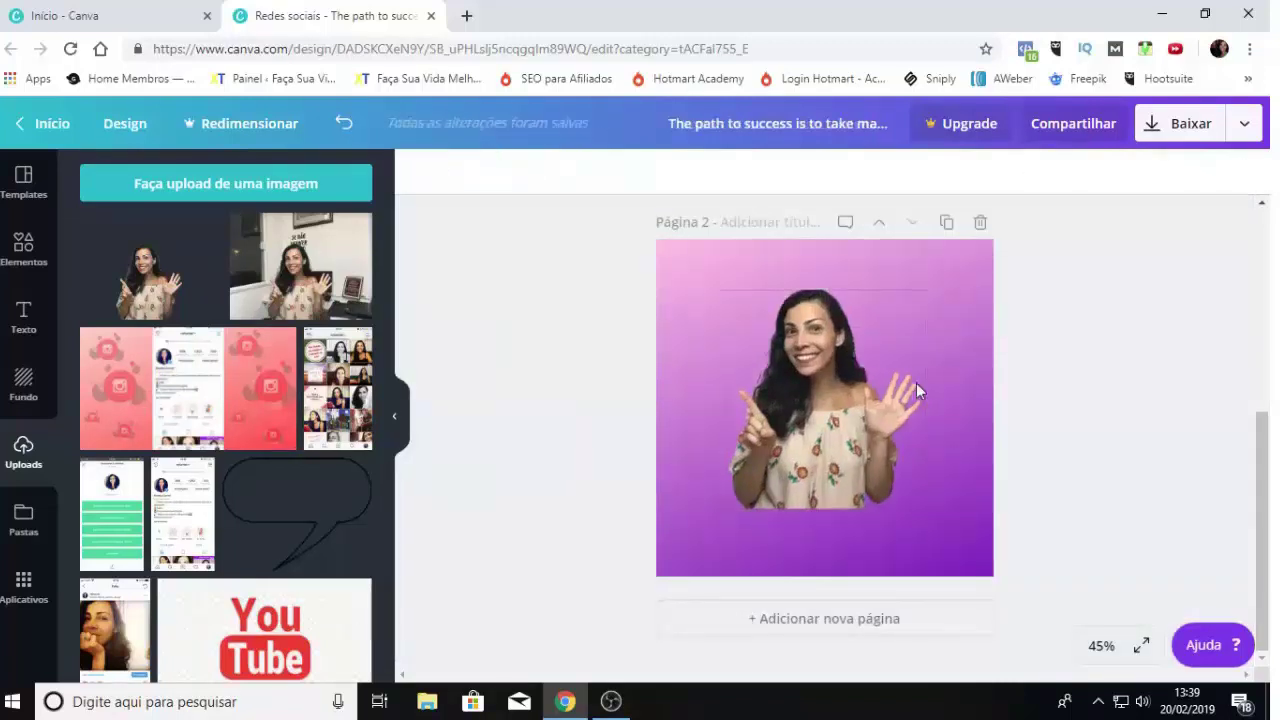
# Add the heart-eyes emoji from the Emoji app to page 2, shrunk and placed beside the woman's head
pyautogui.click(23, 520)
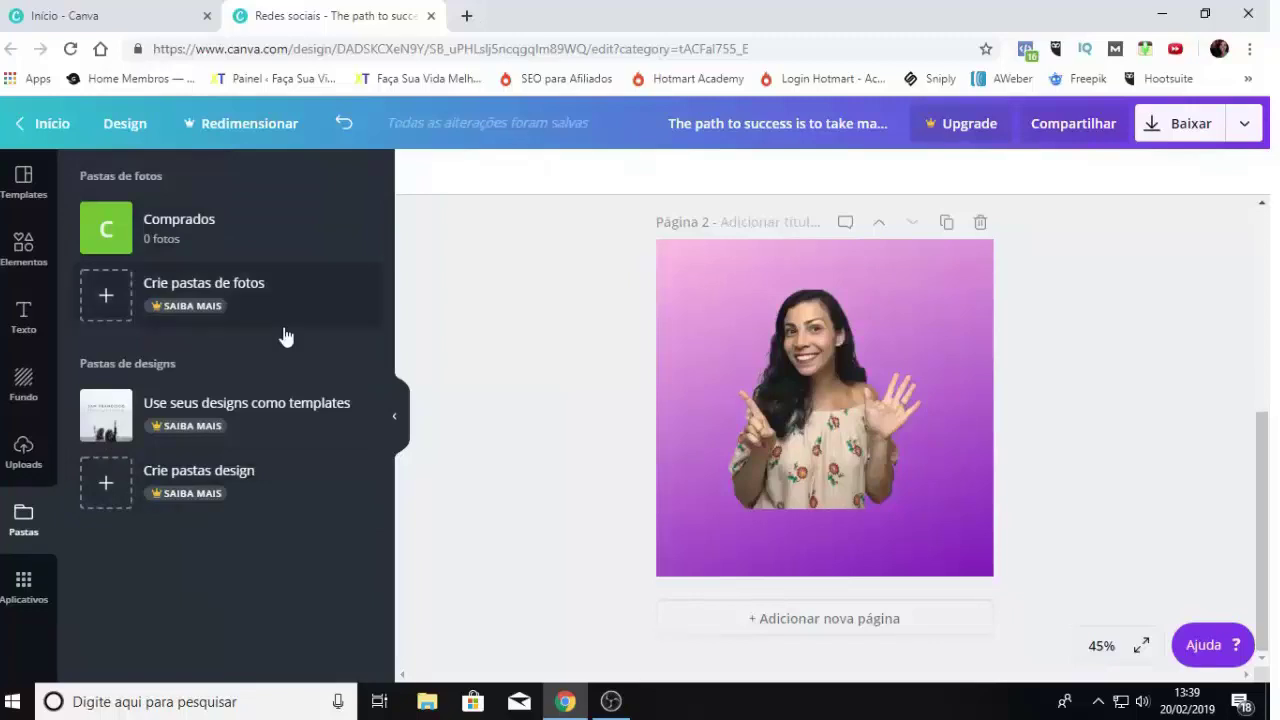
pyautogui.click(22, 587)
pyautogui.scroll(-3, 382, 518)
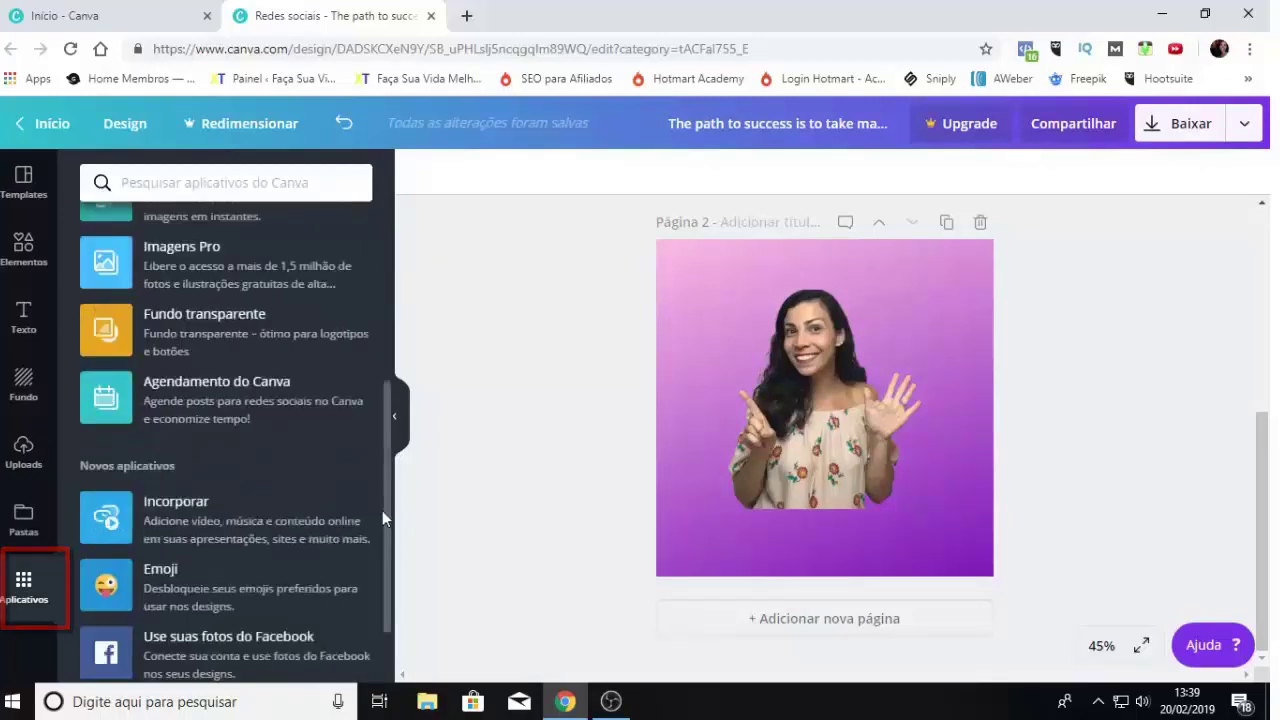
pyautogui.scroll(-2, 381, 540)
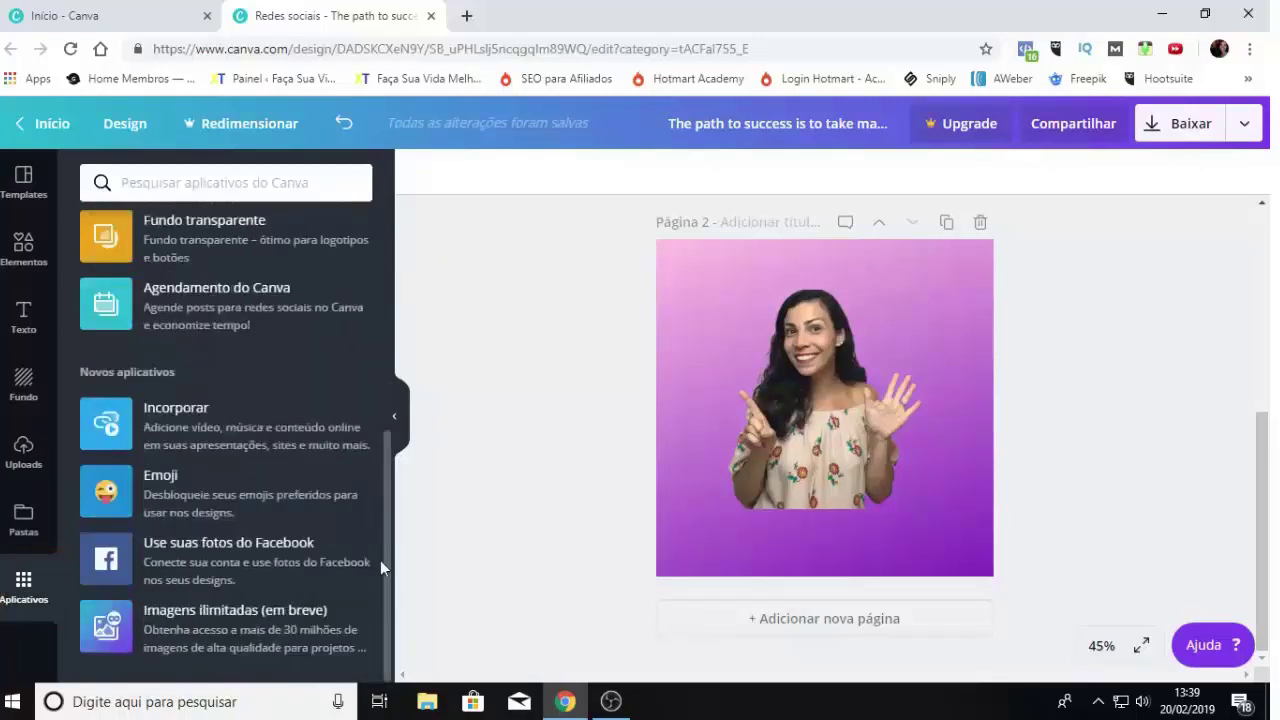
pyautogui.click(170, 495)
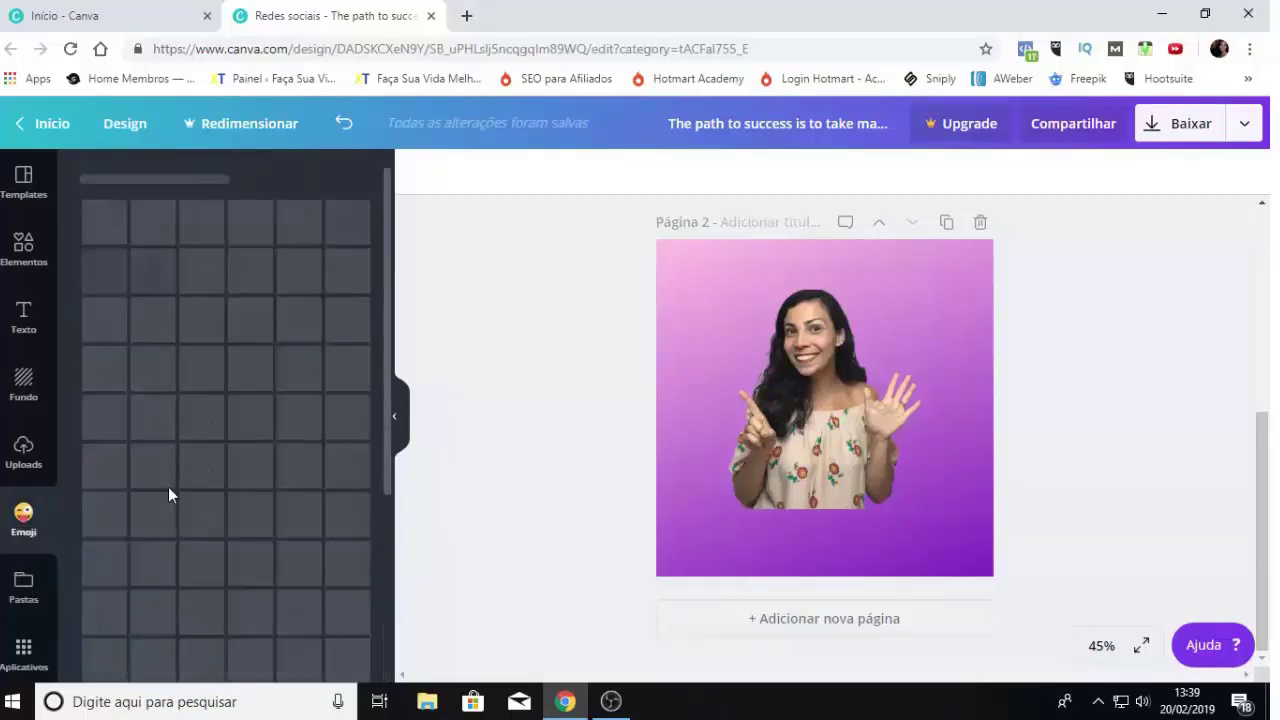
pyautogui.click(104, 319)
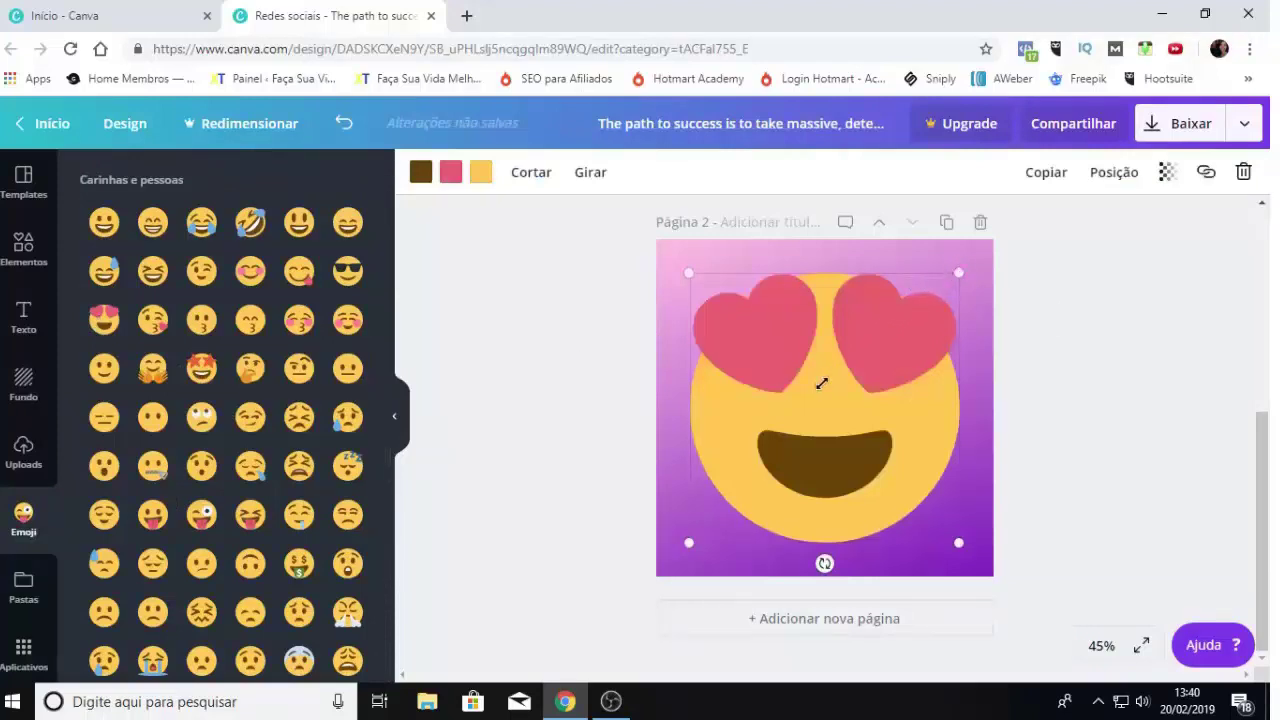
pyautogui.moveTo(821, 383); pyautogui.dragTo(710, 348)
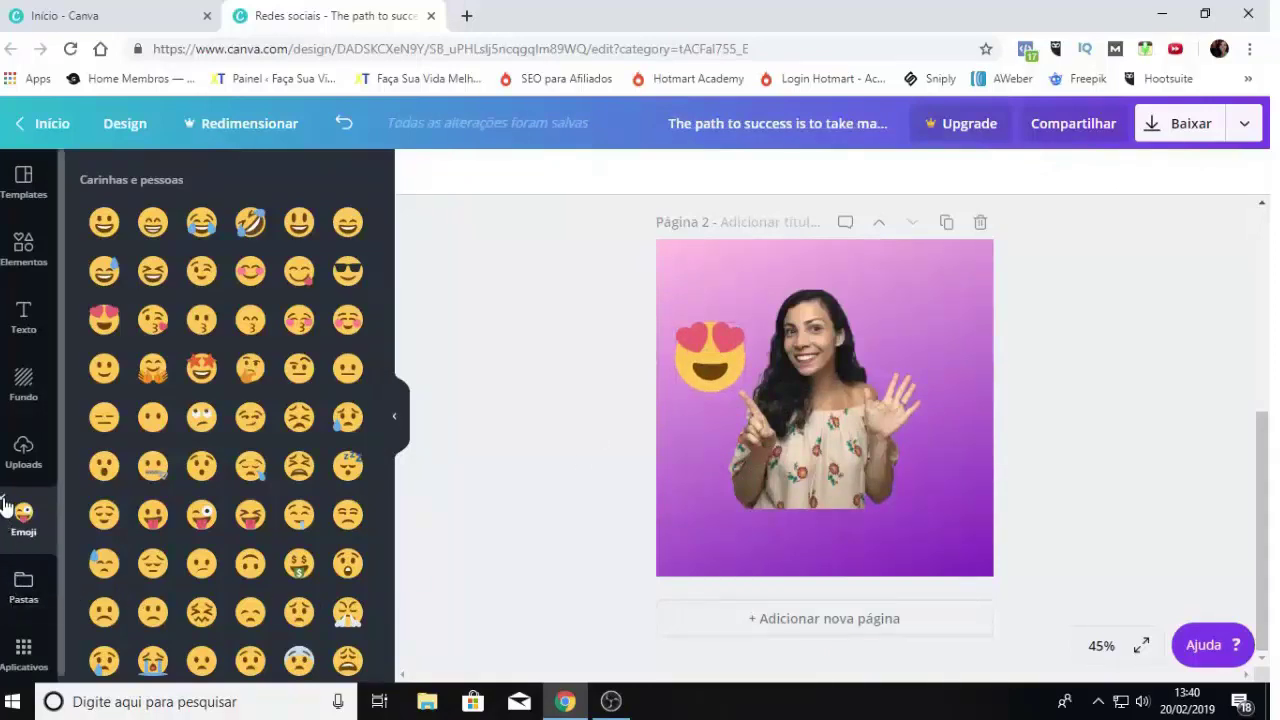
# Return to page 1 and select its background, photo and quote frame in turn to examine their editing options
pyautogui.click(23, 585)
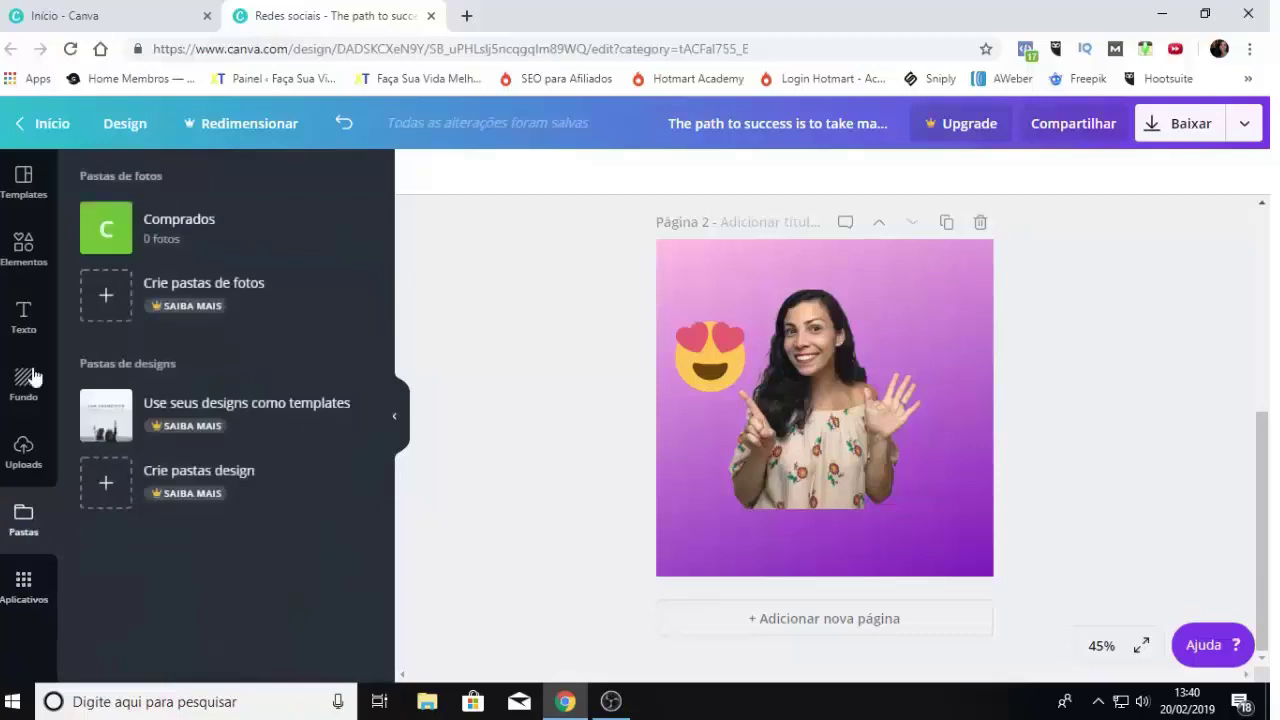
pyautogui.scroll(4, 1114, 281)
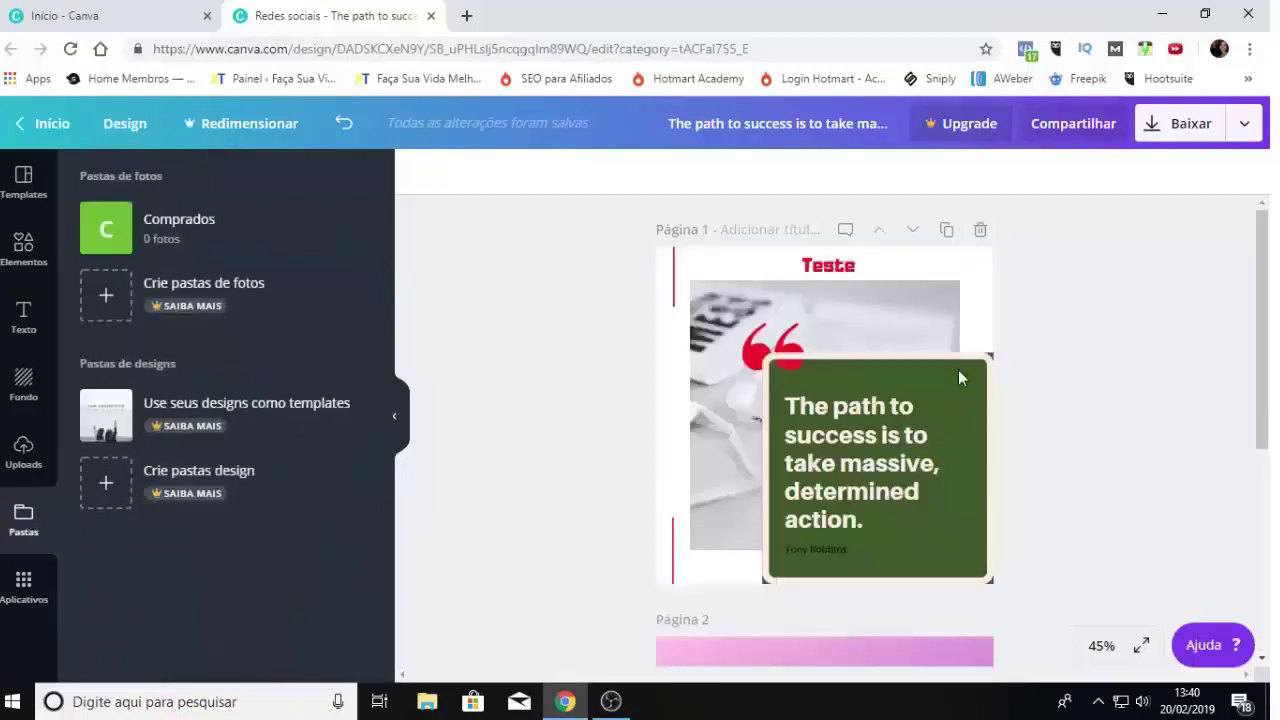
pyautogui.click(22, 185)
pyautogui.click(740, 273)
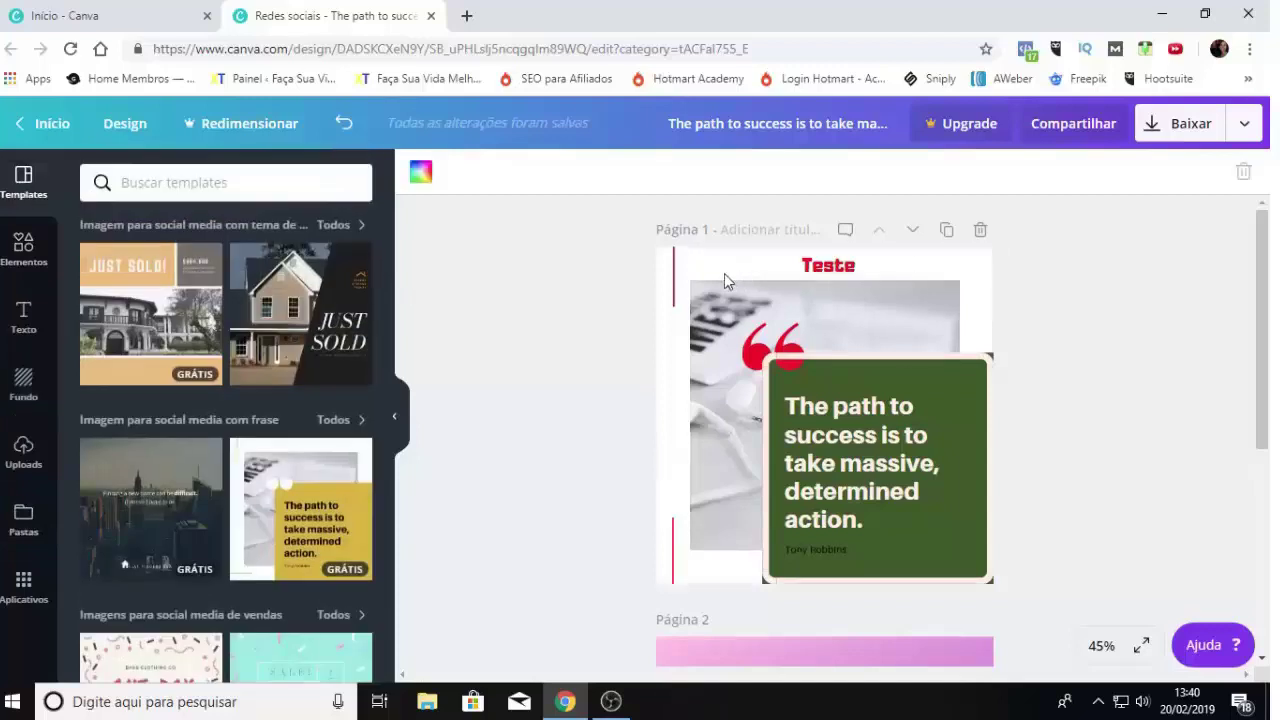
pyautogui.click(766, 297)
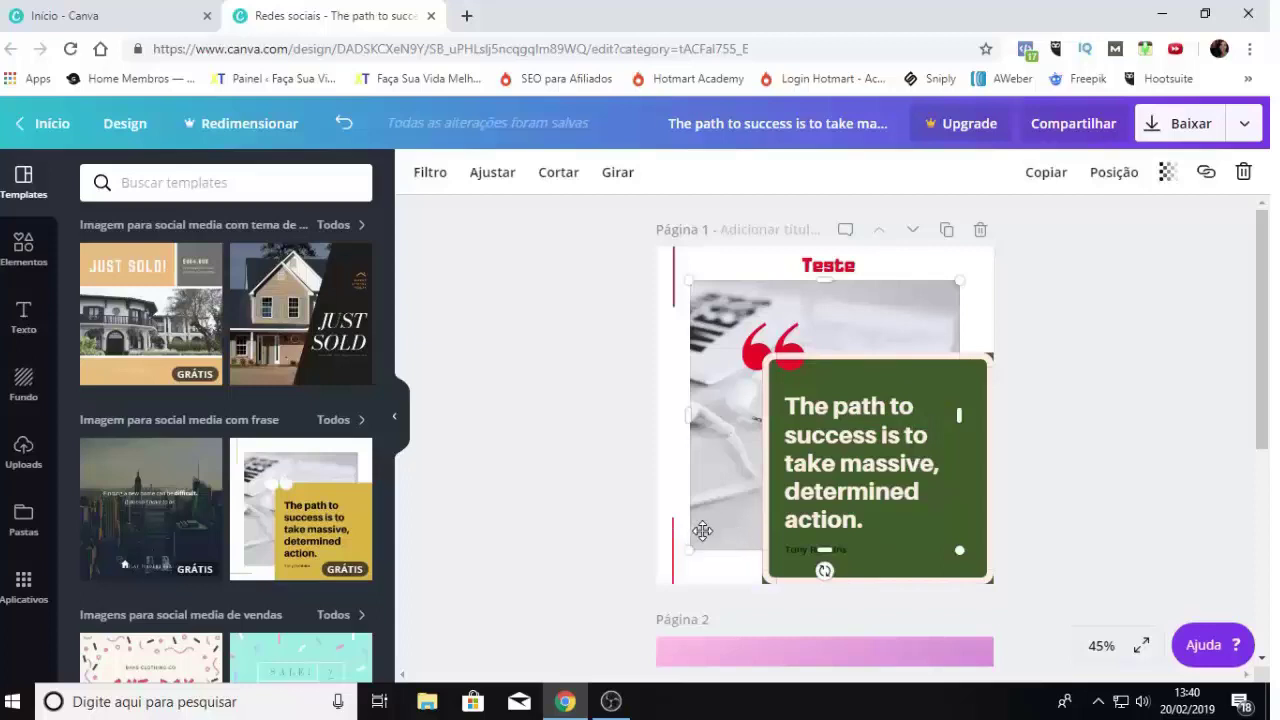
pyautogui.click(878, 562)
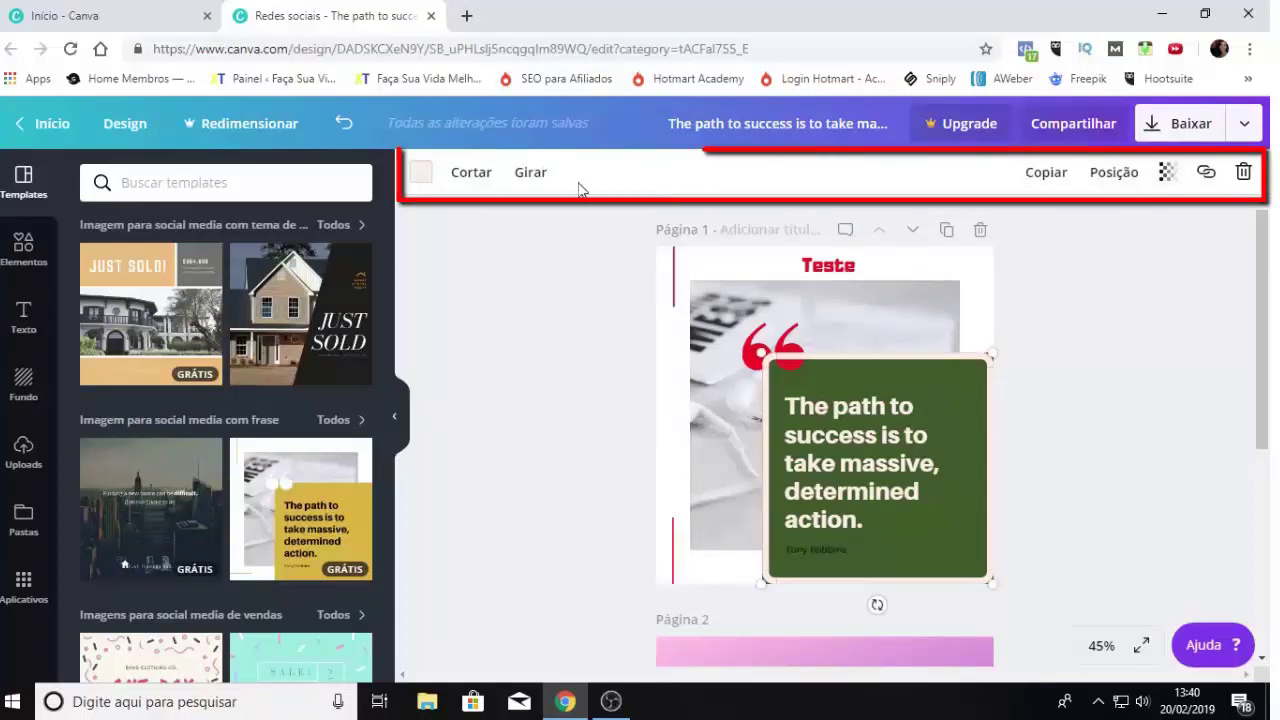
# Move the grey photo on page 1 forward by one layer
pyautogui.click(921, 313)
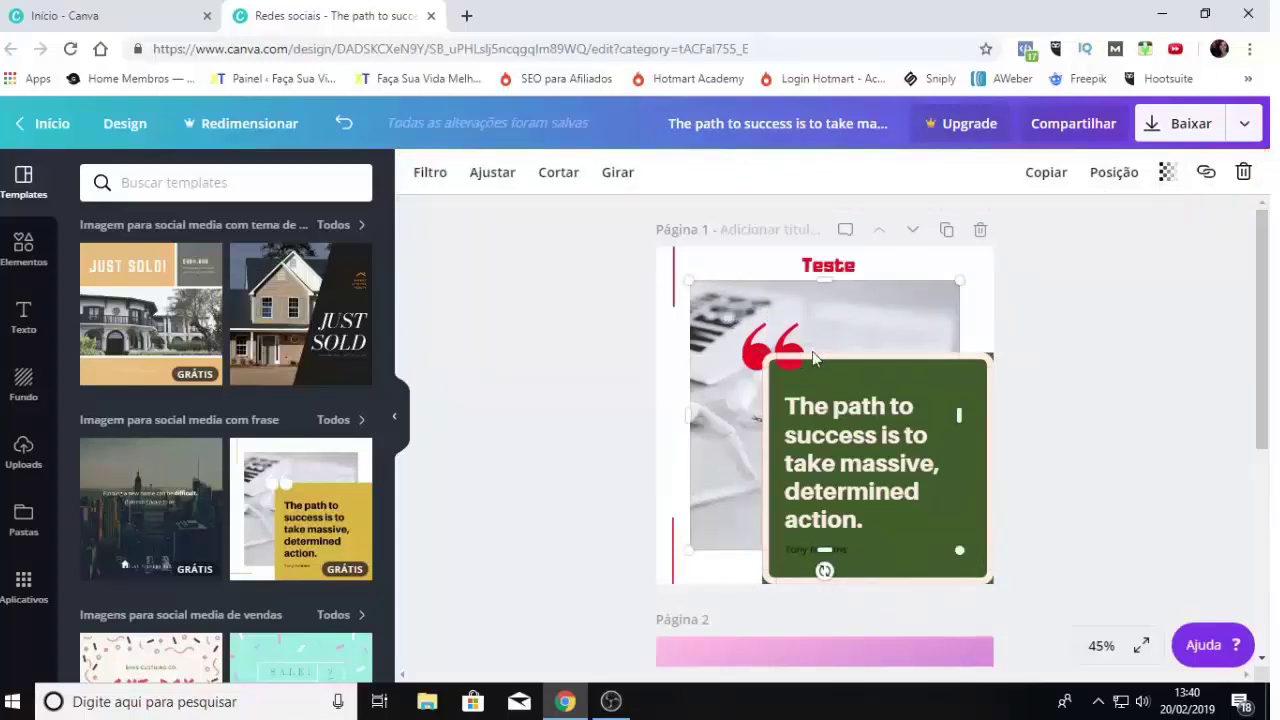
pyautogui.click(1114, 174)
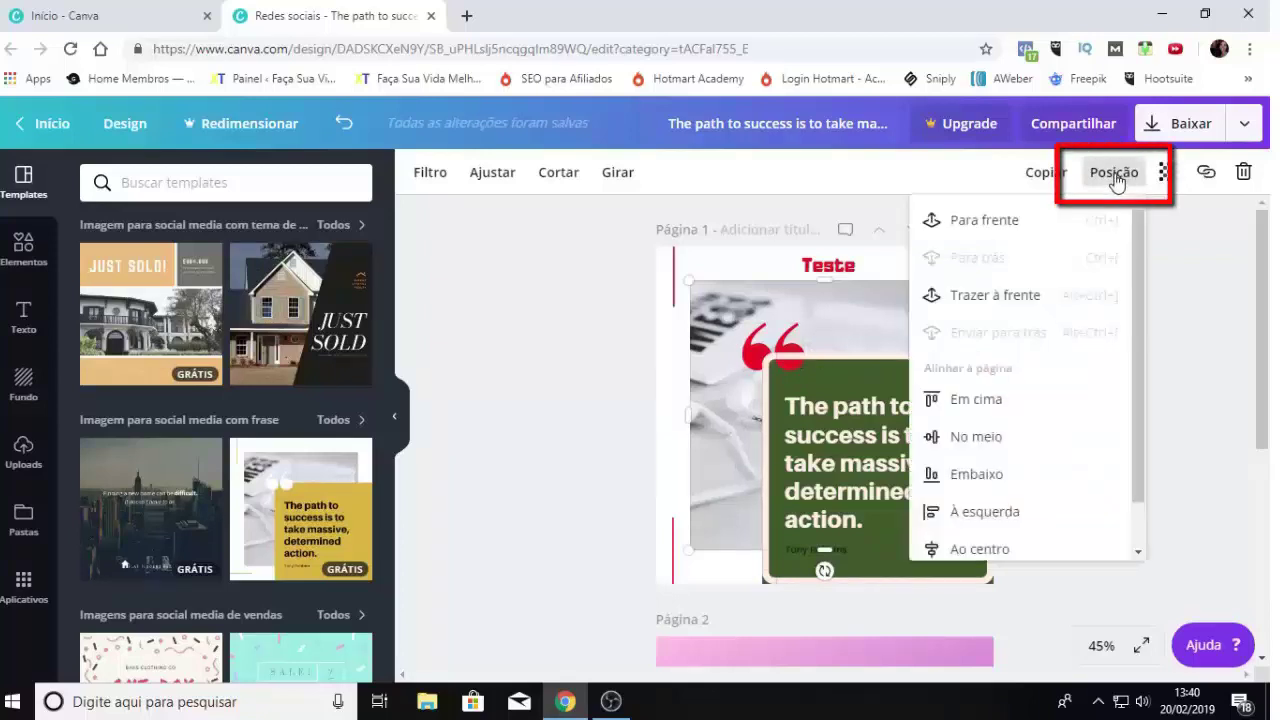
pyautogui.click(985, 221)
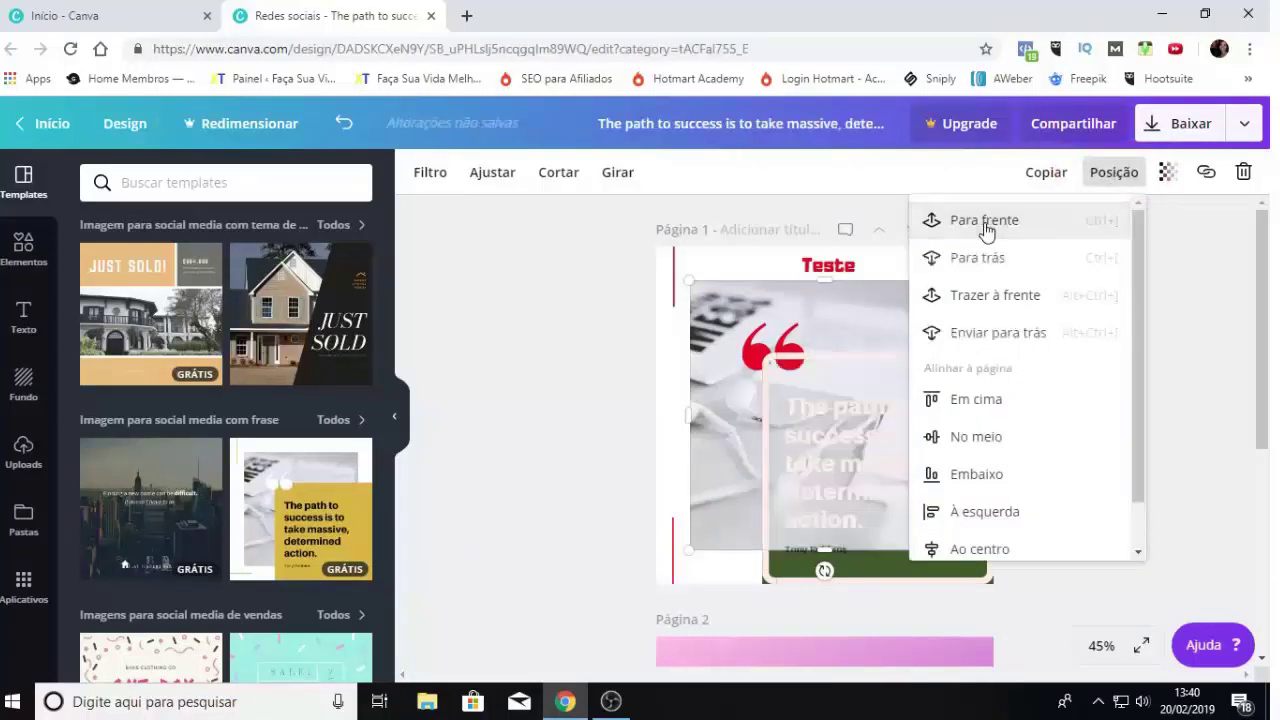
pyautogui.click(1213, 418)
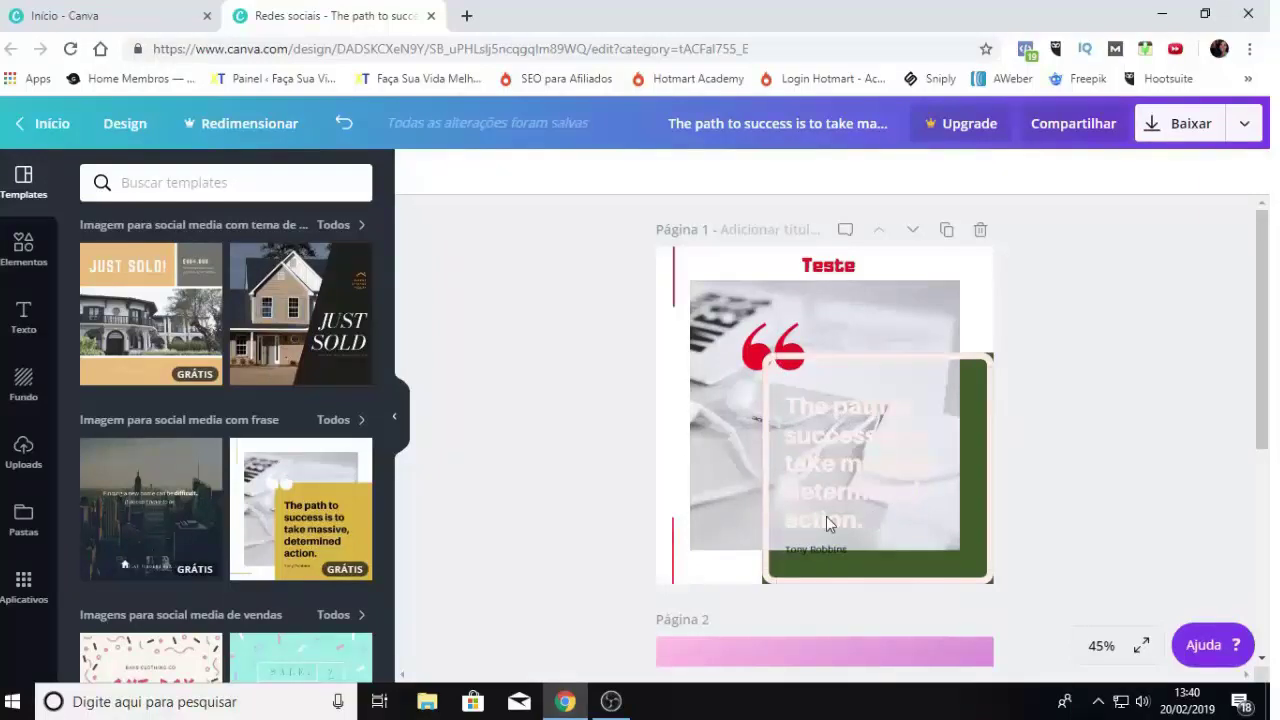
# Bring the grey photo on page 1 to the very front, and undo both of its layer changes
pyautogui.click(920, 310)
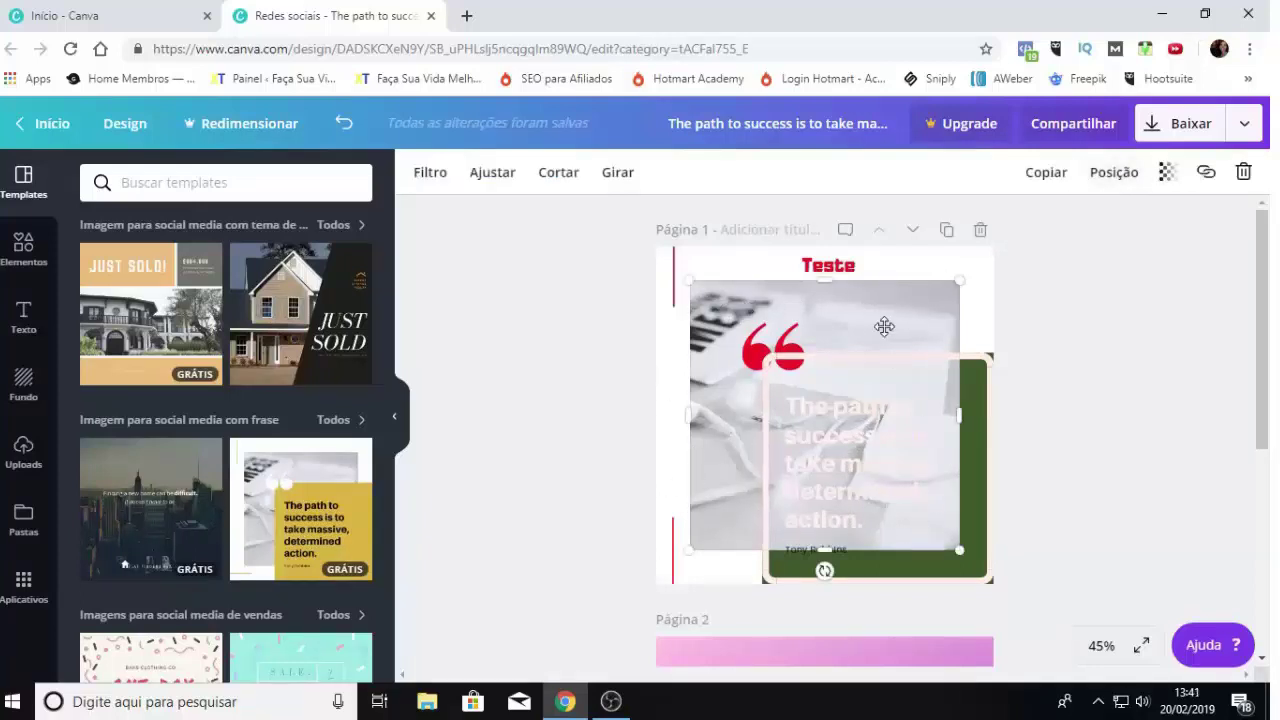
pyautogui.click(1116, 176)
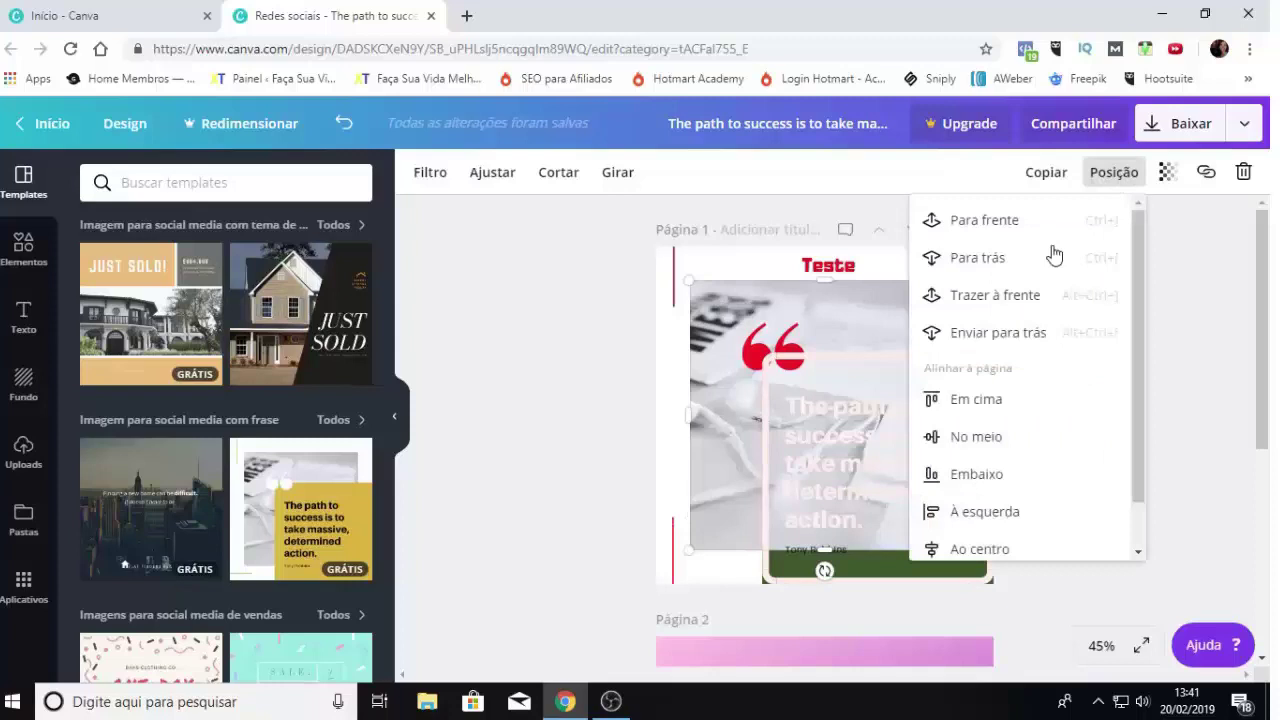
pyautogui.click(1002, 302)
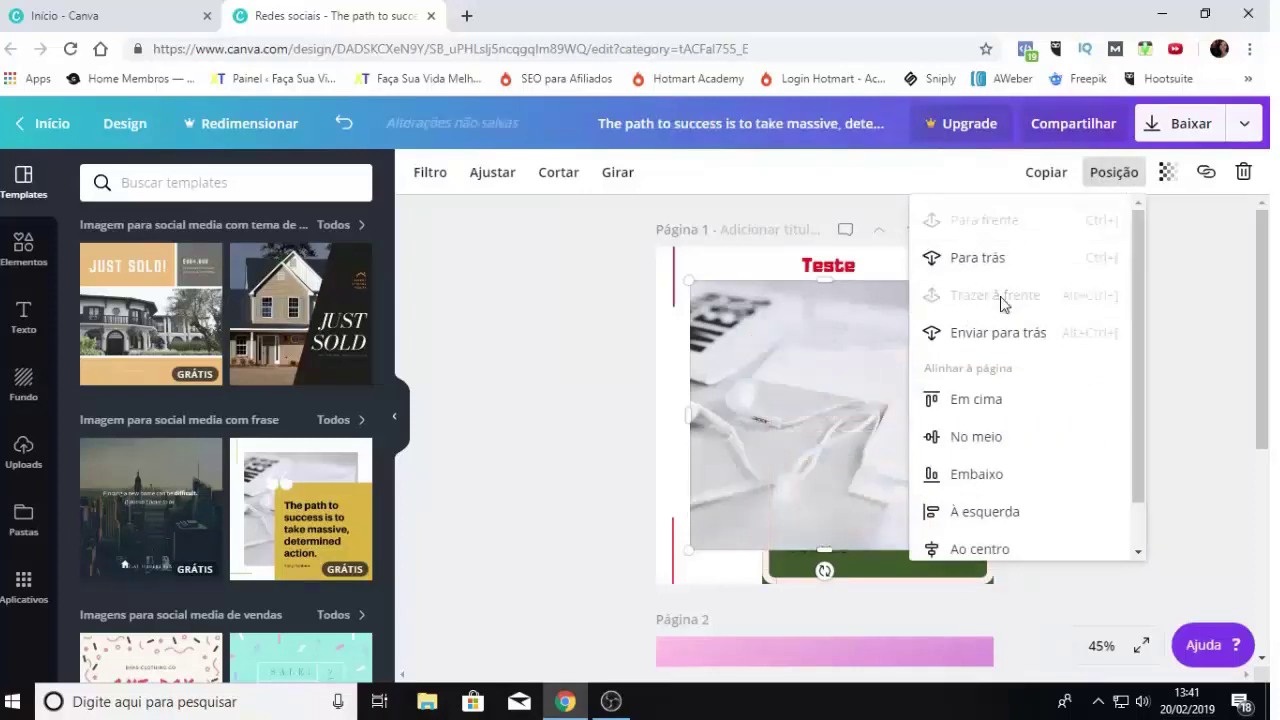
pyautogui.click(1173, 443)
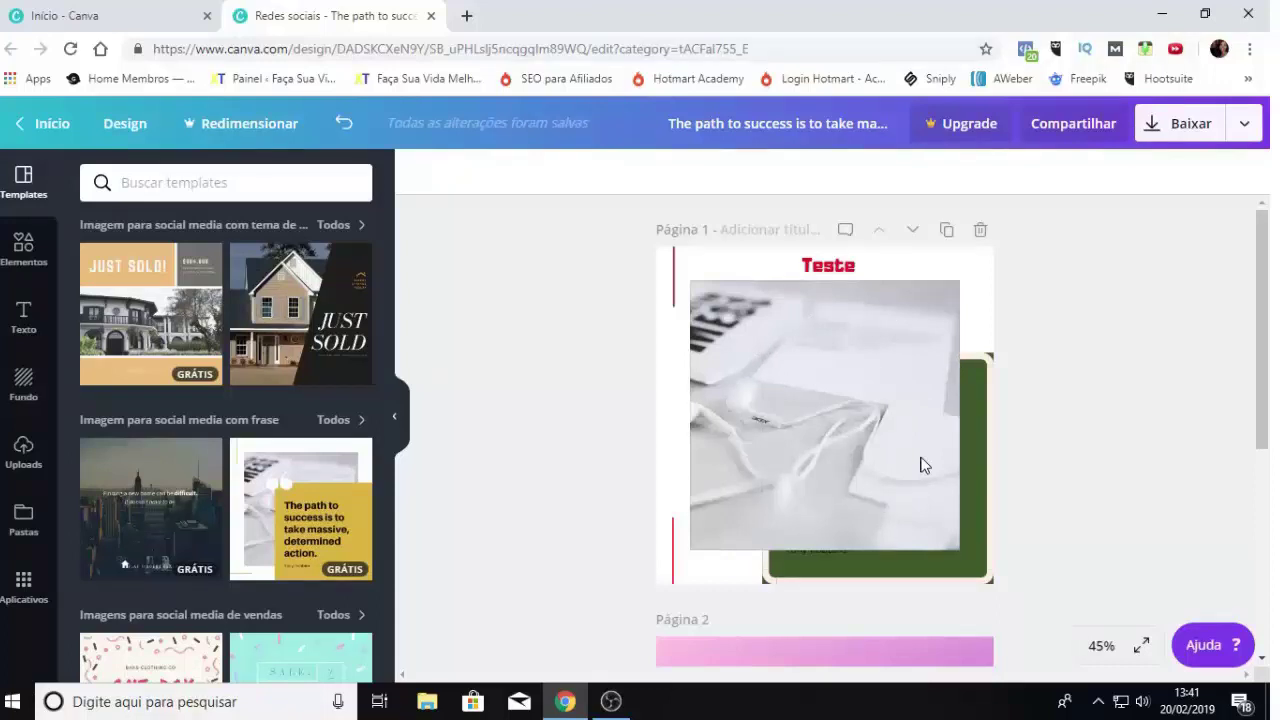
pyautogui.hotkey('ctrl', 'z')
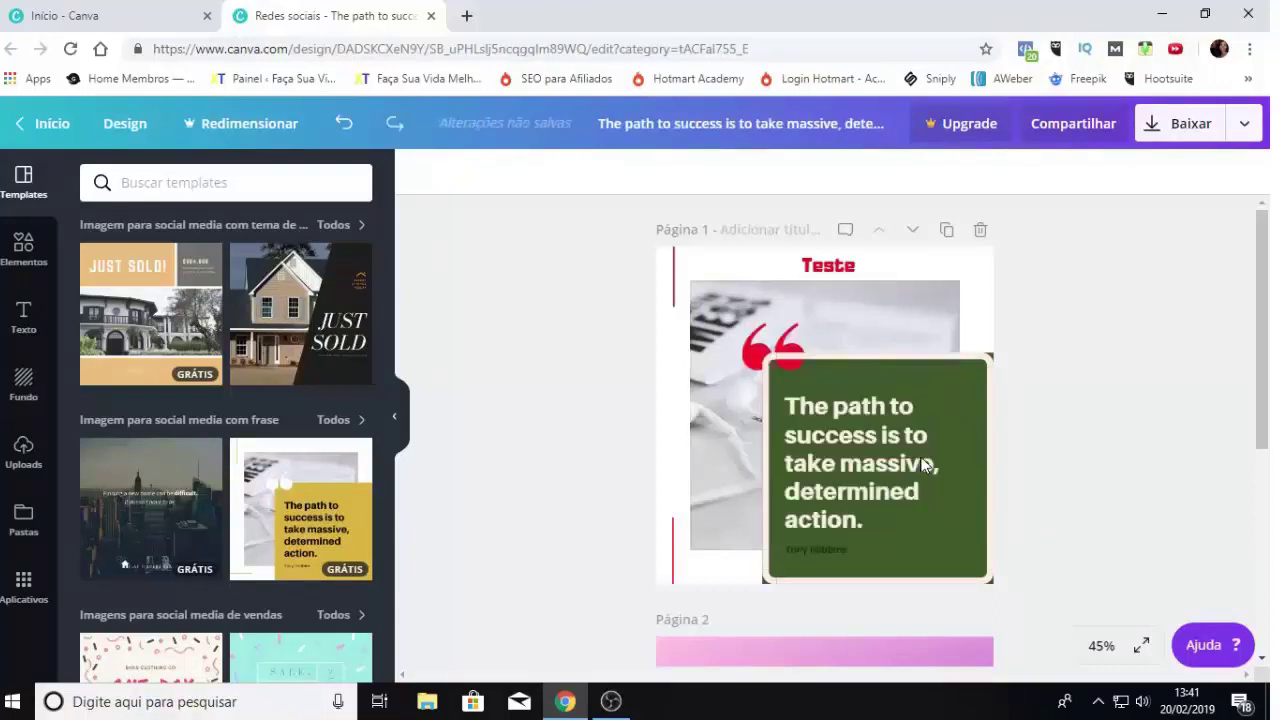
# Move the red quotation marks on page 1 one layer forward, in front of the quote box's frame
pyautogui.click(758, 342)
pyautogui.click(1120, 182)
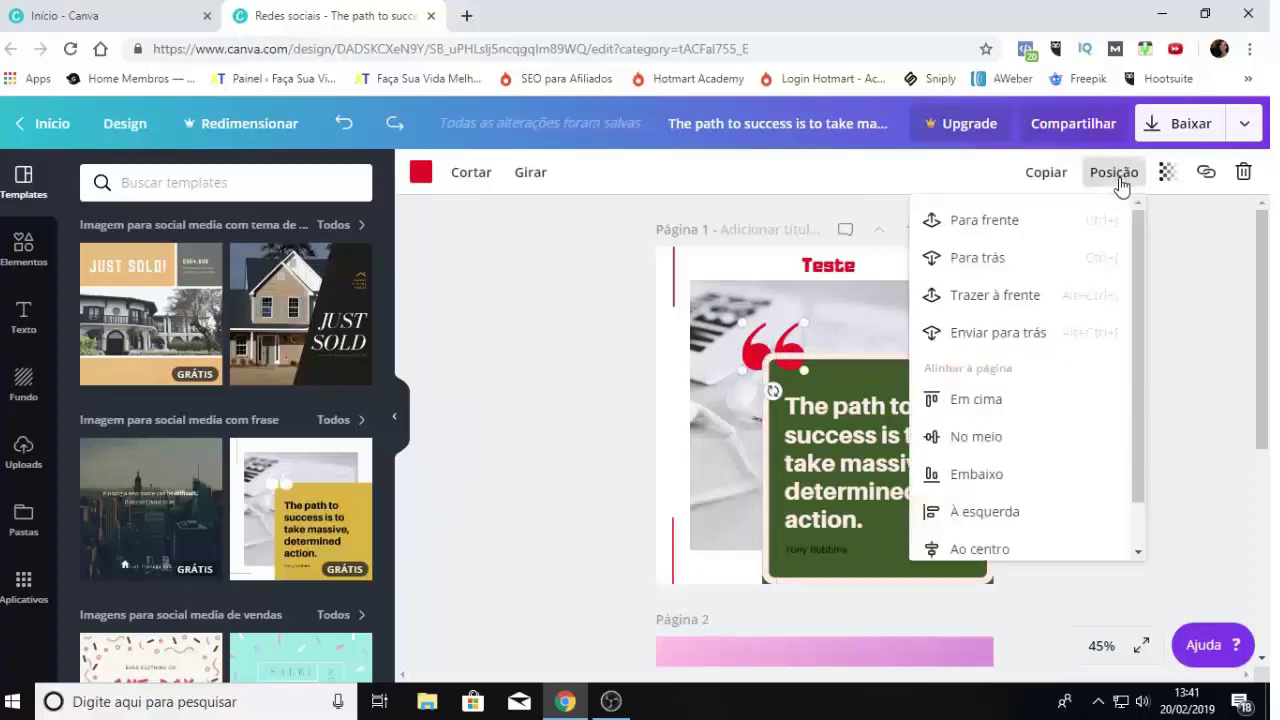
pyautogui.click(988, 234)
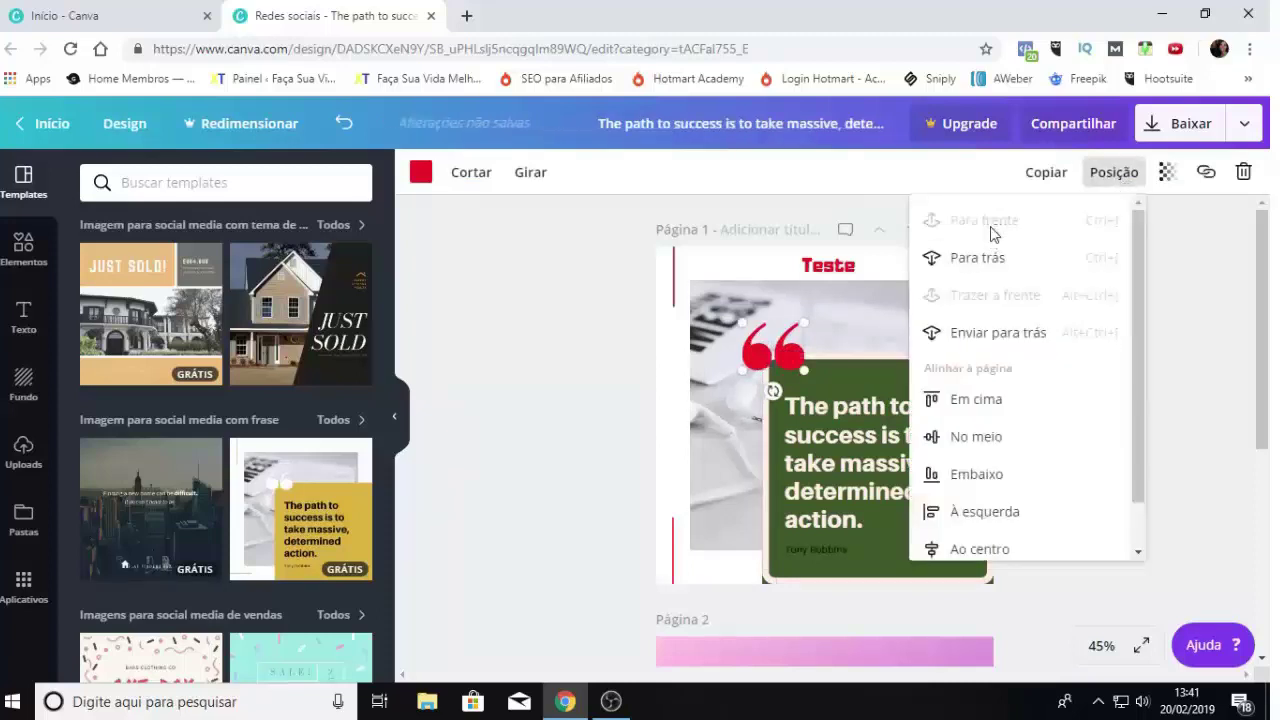
pyautogui.click(1208, 357)
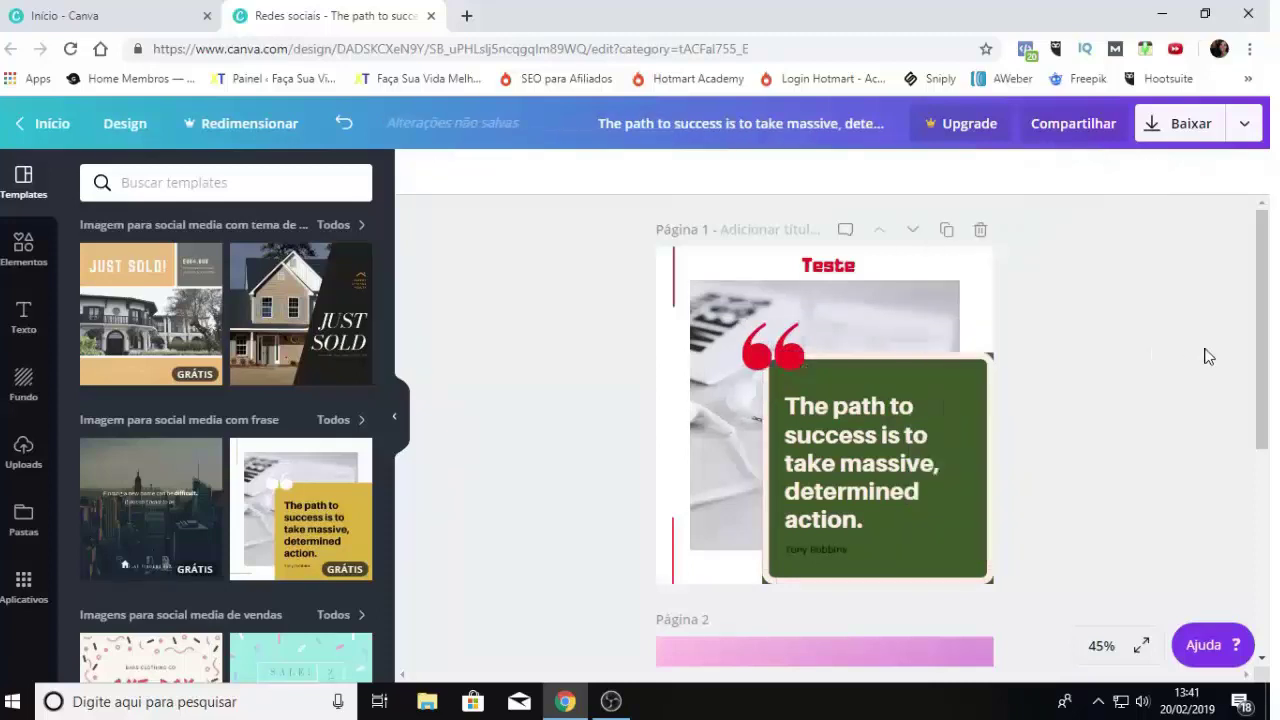
# Duplicate the grey photo on page 1, reposition the copy over the original, and undo the duplication
pyautogui.click(883, 317)
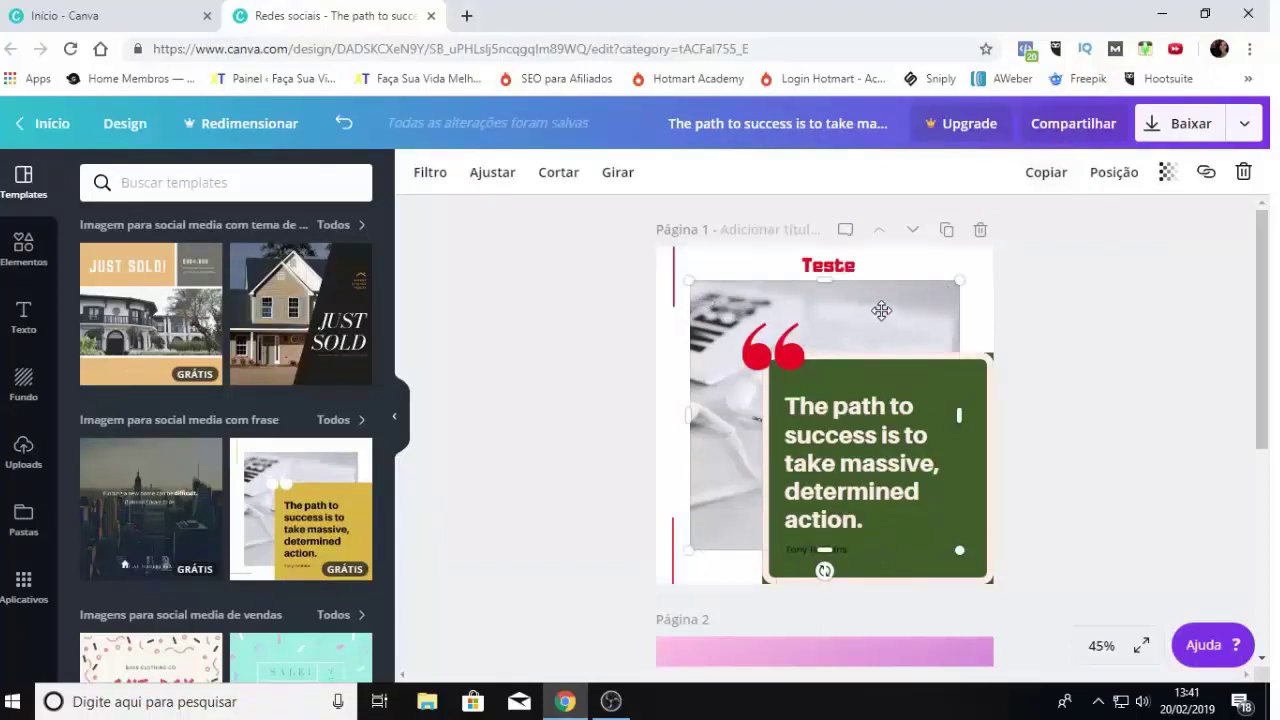
pyautogui.click(1047, 176)
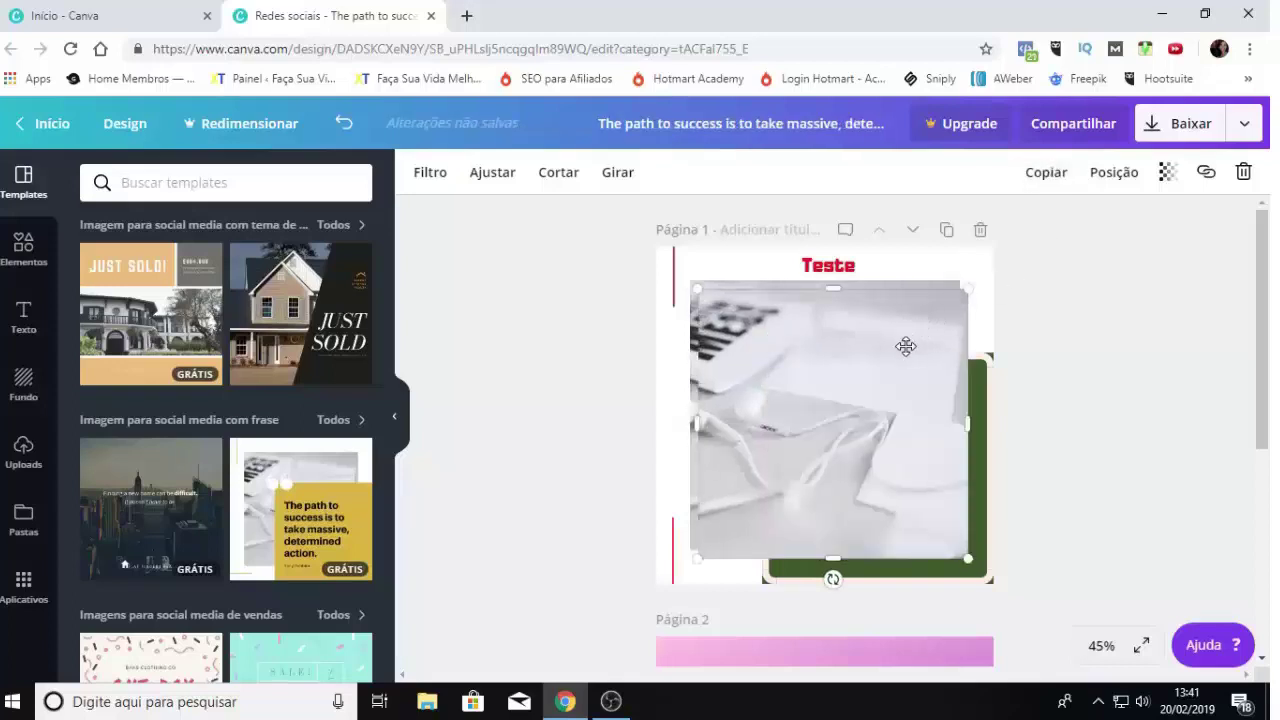
pyautogui.moveTo(838, 388); pyautogui.dragTo(903, 342)
pyautogui.hotkey('ctrl', 'z')
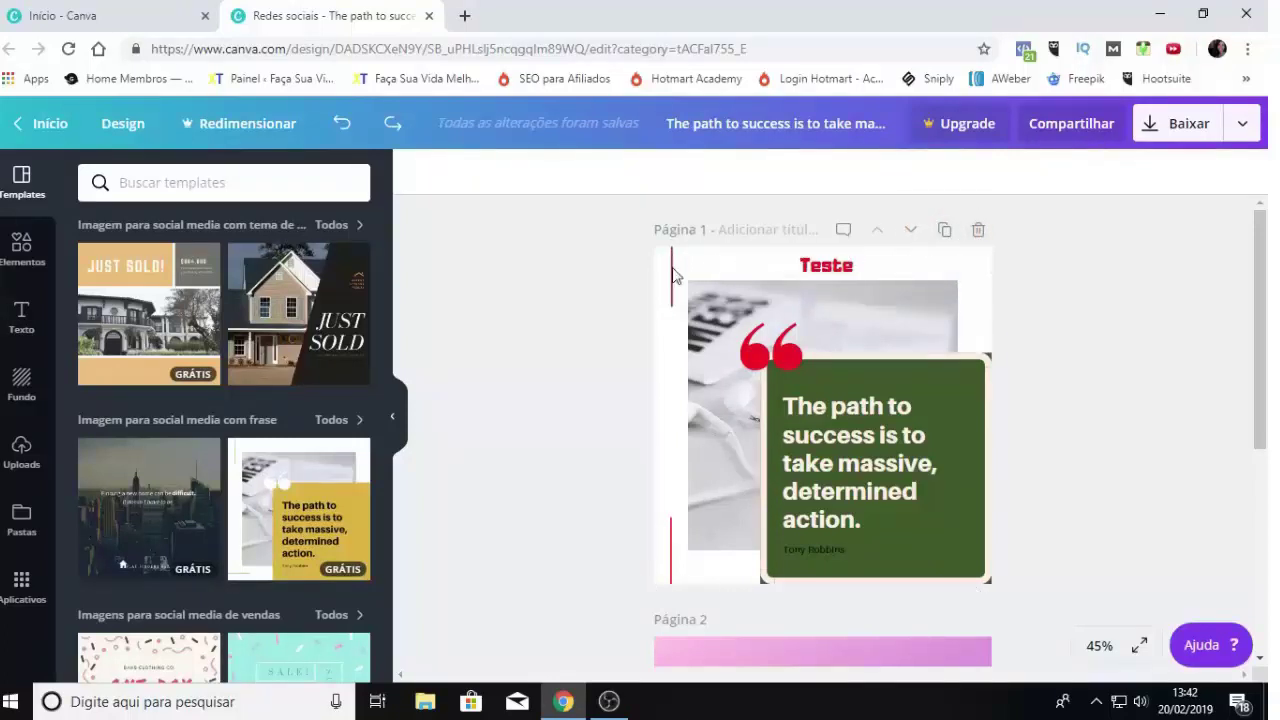
# Duplicate the whole of page 1 and undo the page copy
pyautogui.click(945, 231)
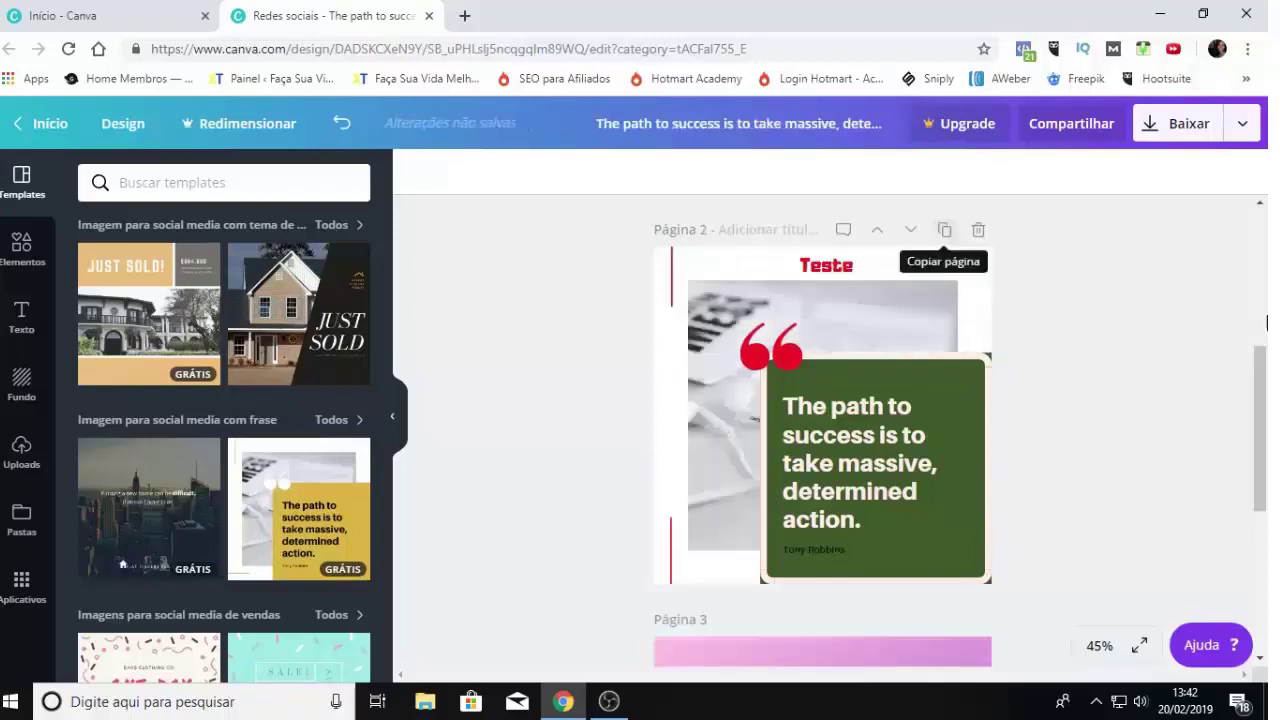
pyautogui.moveTo(1260, 362)
pyautogui.mouseDown()
pyautogui.moveTo(1247, 205)
pyautogui.moveTo(1252, 373)
pyautogui.mouseUp()
pyautogui.hotkey('ctrl', 'z')
# Lower the opacity of the green quote box on page 1 so the grey photo shows through it
pyautogui.click(900, 300)
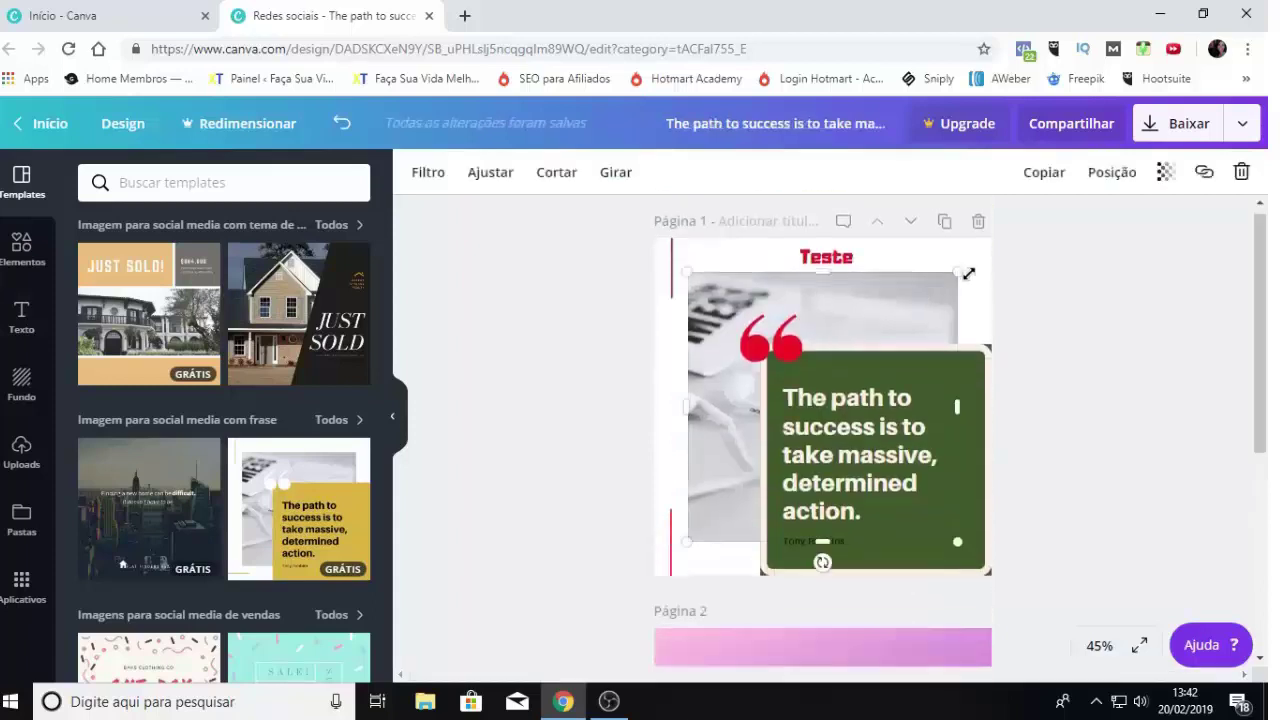
pyautogui.click(1167, 178)
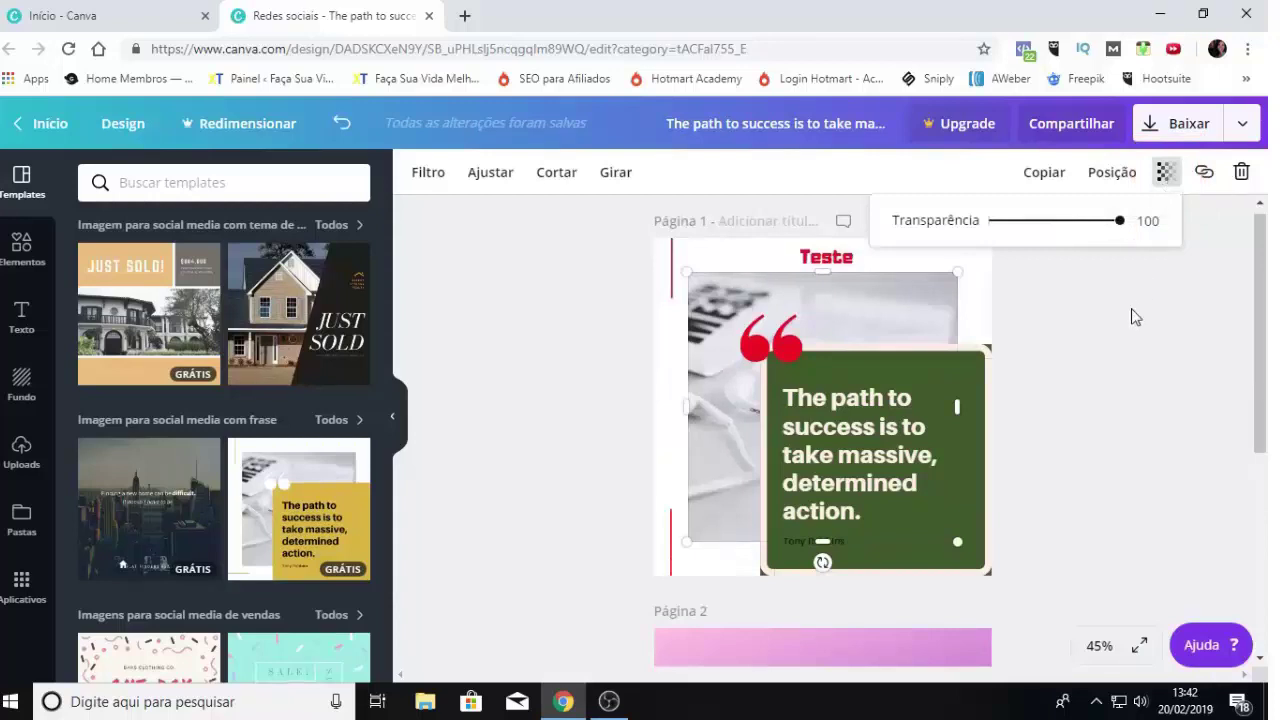
pyautogui.click(975, 517)
pyautogui.click(1172, 178)
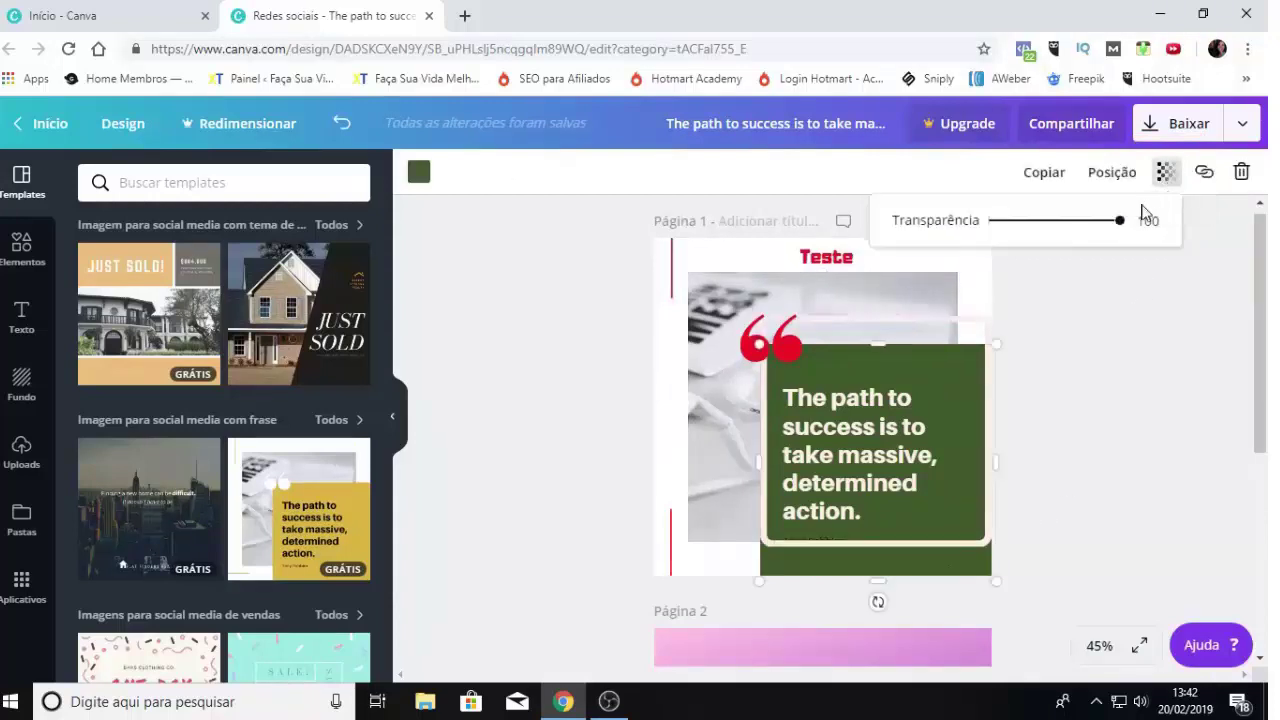
pyautogui.moveTo(1123, 229); pyautogui.dragTo(1071, 243)
pyautogui.click(1129, 425)
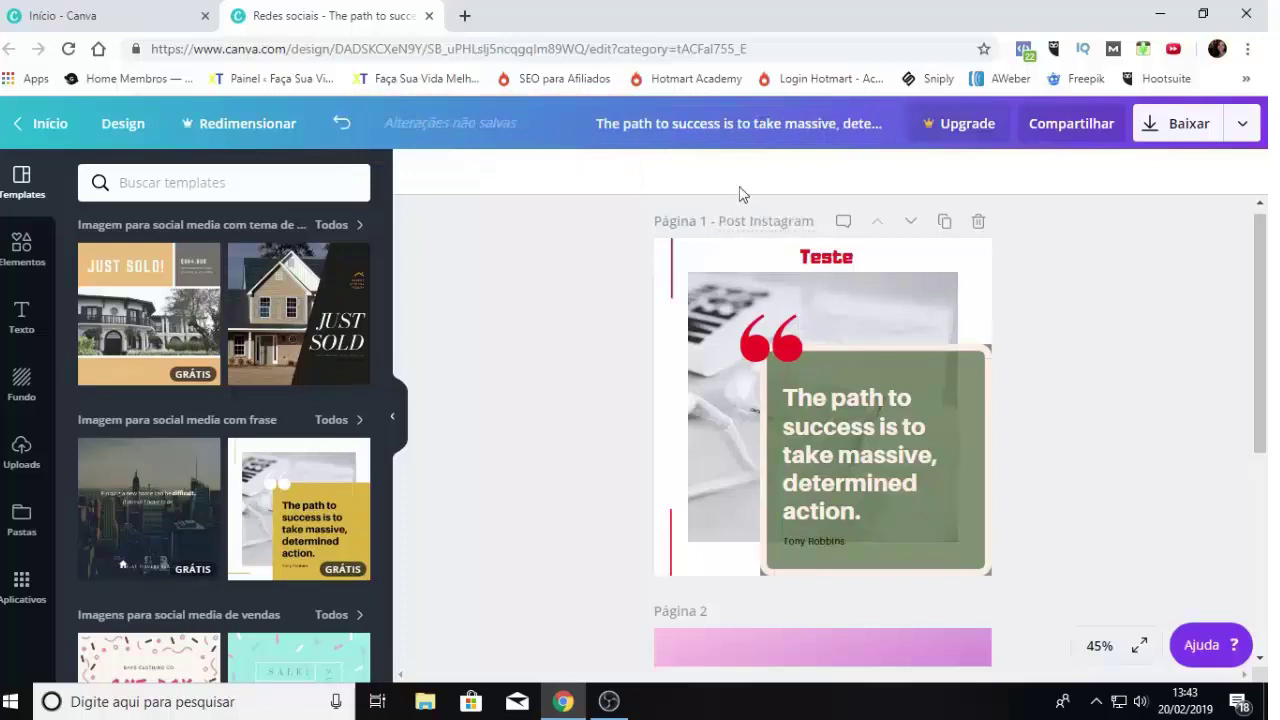
# Rename the design as "Post Instagram"
pyautogui.click(724, 123)
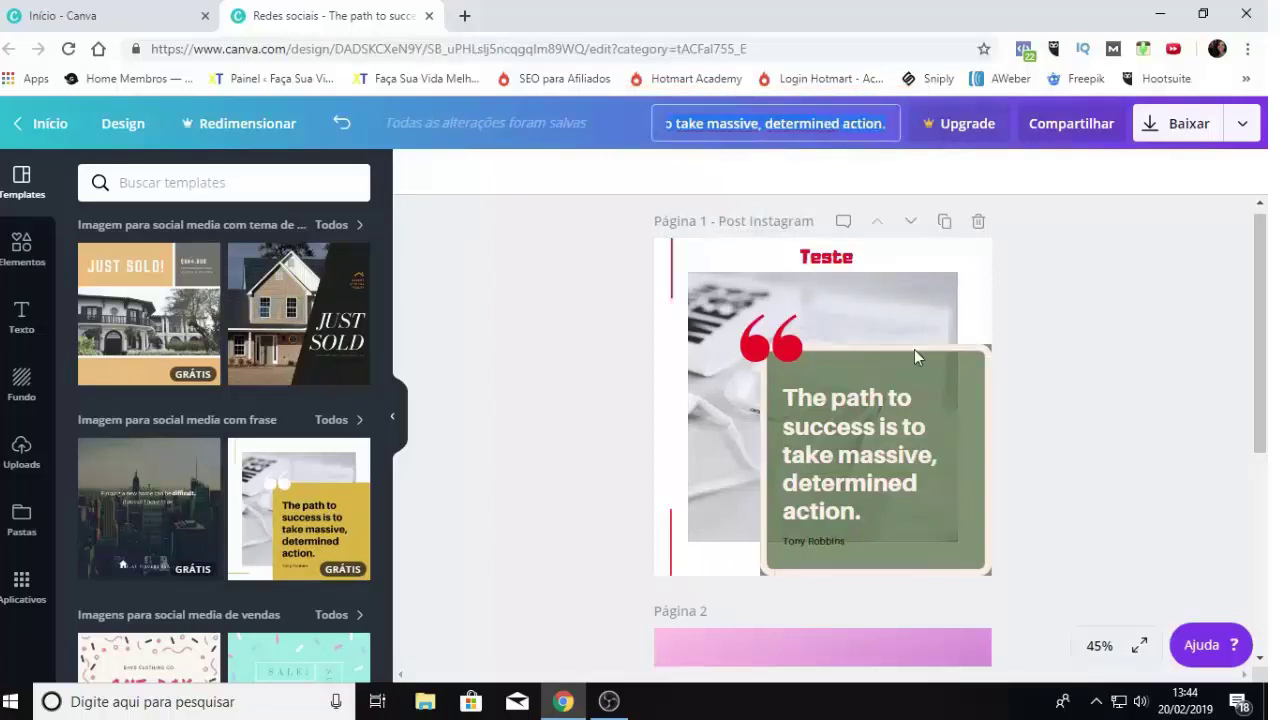
pyautogui.write('Post Instagram')
pyautogui.press('Return')
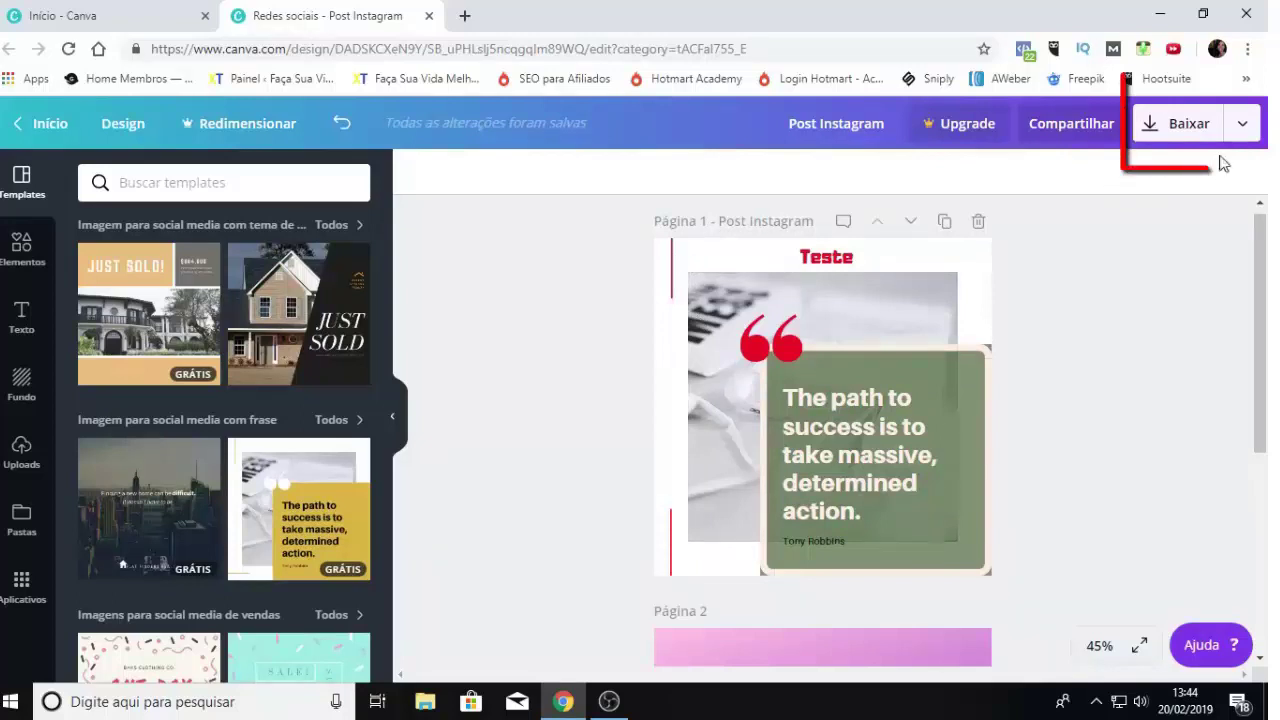
# Download page 1 of the design as a PNG file
pyautogui.click(1175, 123)
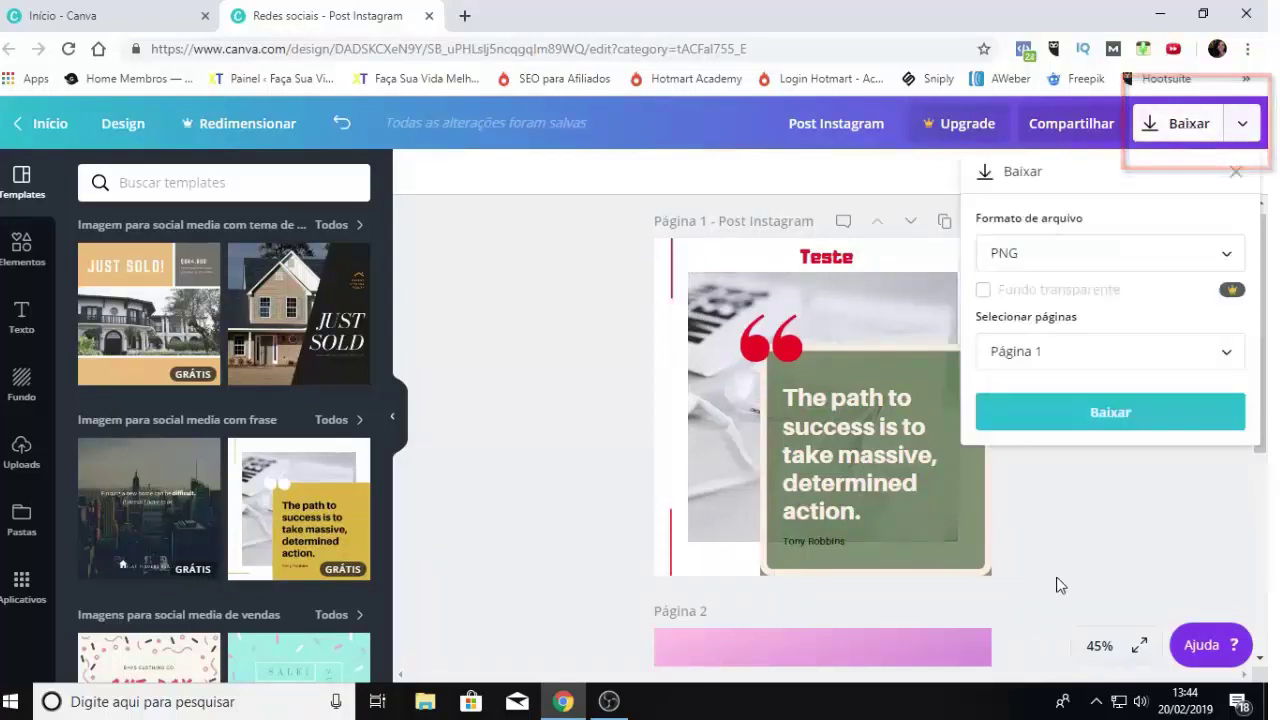
pyautogui.click(1109, 408)
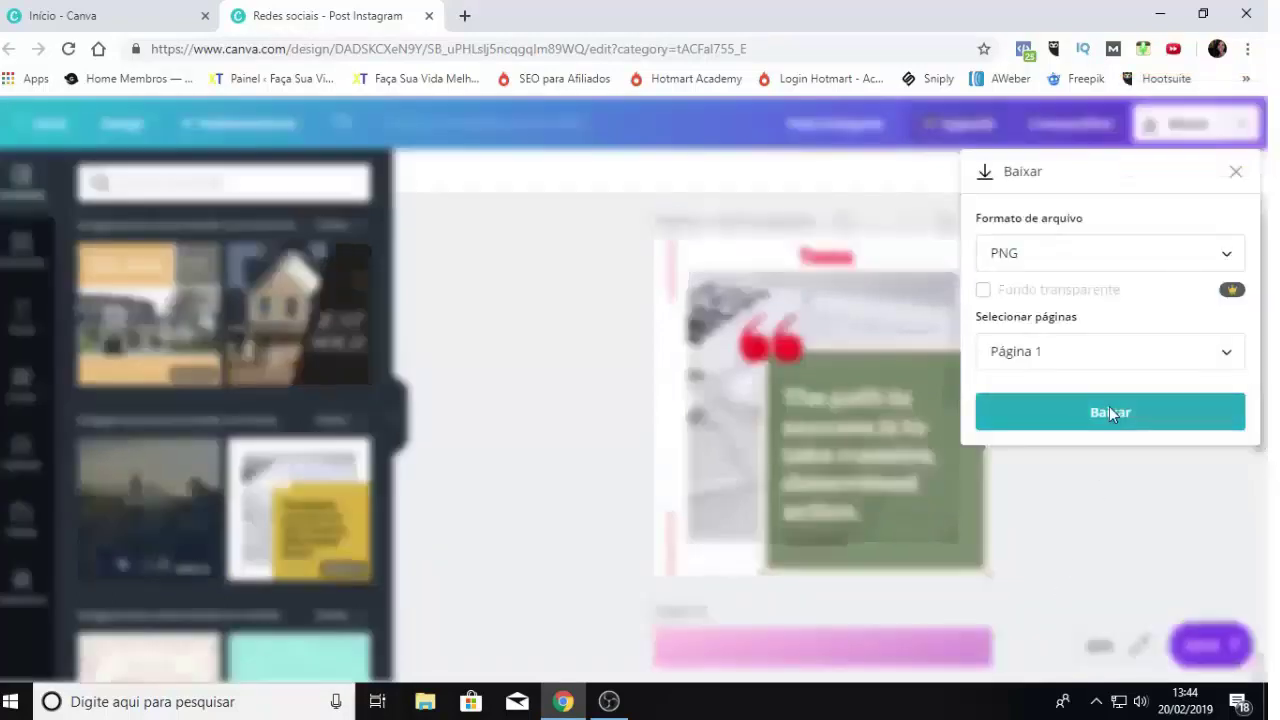